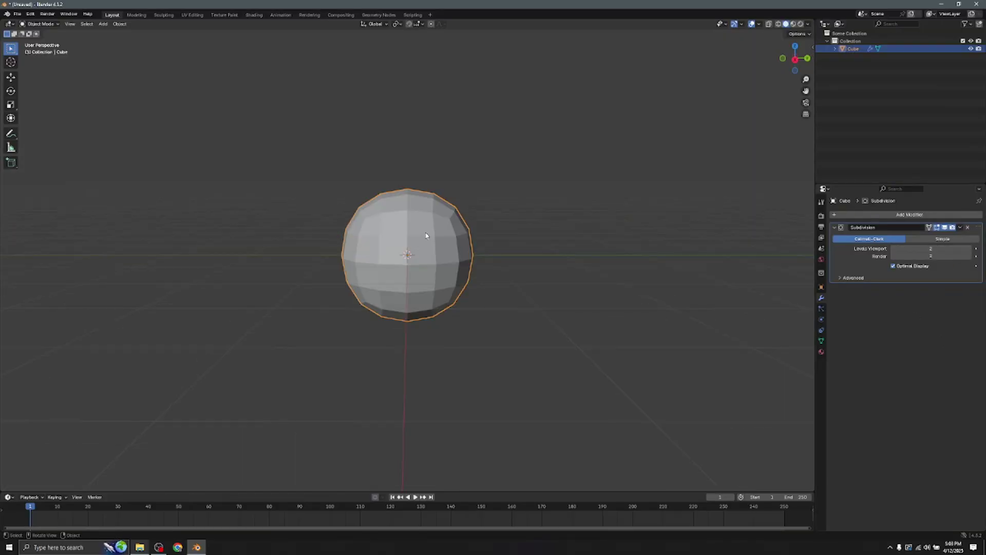
# Step: Duplicate the ball and raise the copy along Z to sit on top as the head
pyautogui.hotkey('ctrl', 'c')
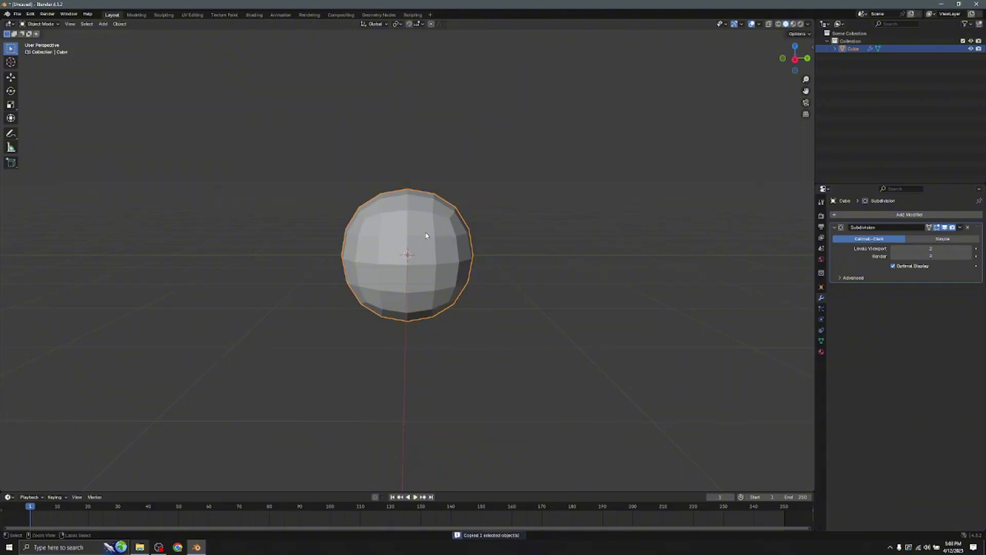
pyautogui.hotkey('ctrl', 'v')
pyautogui.press('g')
pyautogui.press('z')
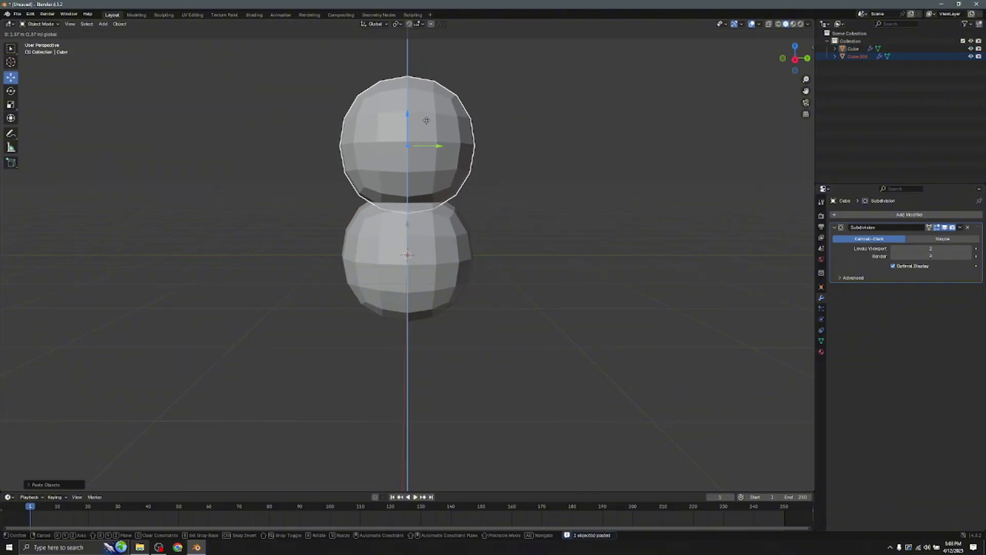
pyautogui.click(418, 127)
# Step: Stretch the lower ball vertically along Z into a taller egg-shaped body
pyautogui.click(408, 254)
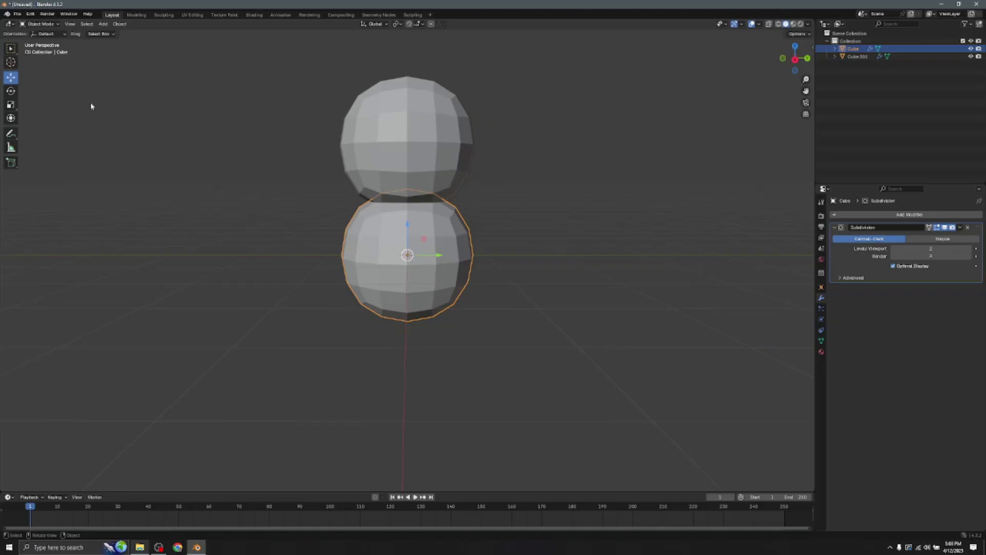
pyautogui.click(10, 105)
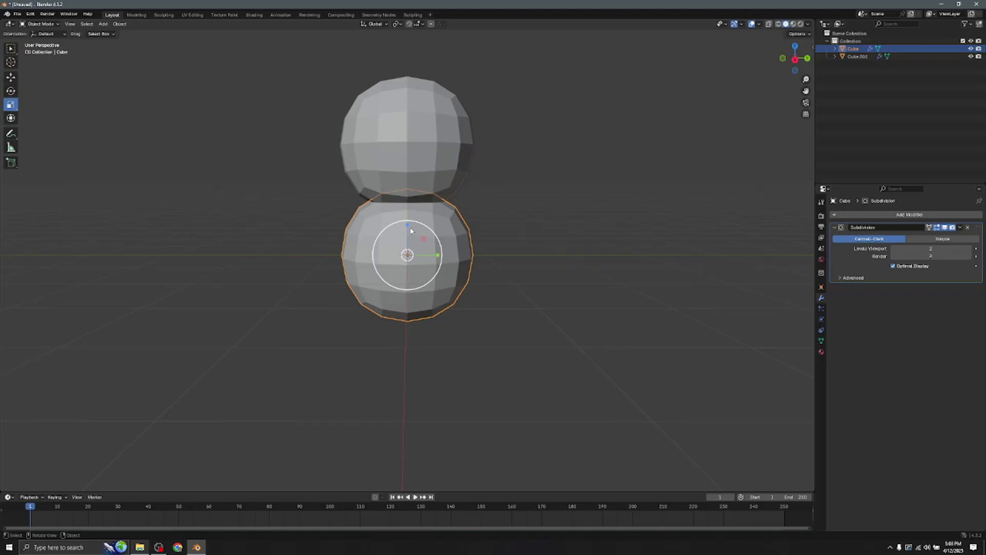
pyautogui.moveTo(409, 232); pyautogui.dragTo(411, 209)
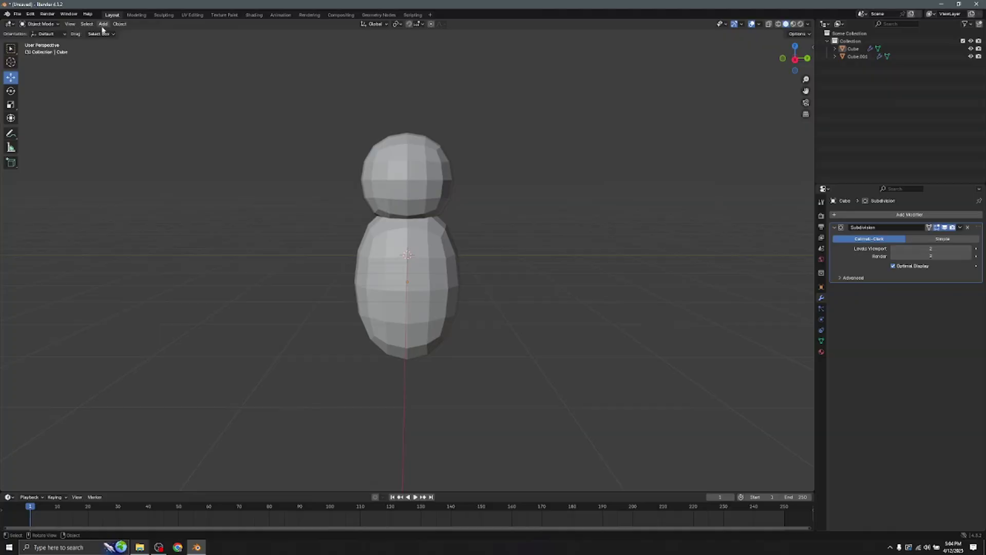
# Step: Add a cube with a level-2 Subdivision Surface modifier and move it beside the body
pyautogui.click(103, 24)
pyautogui.moveTo(118, 35)
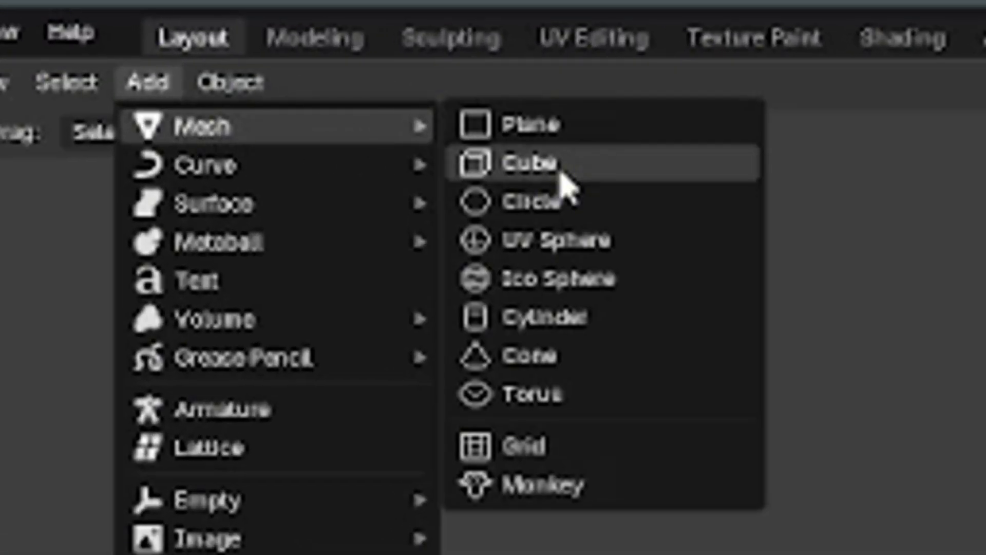
pyautogui.click(561, 163)
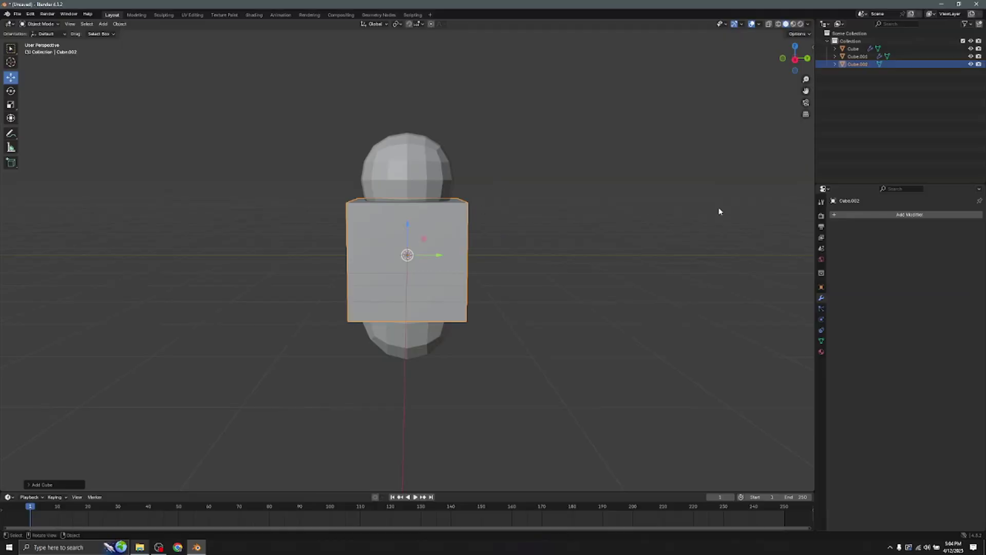
pyautogui.click(923, 215)
pyautogui.moveTo(923, 218)
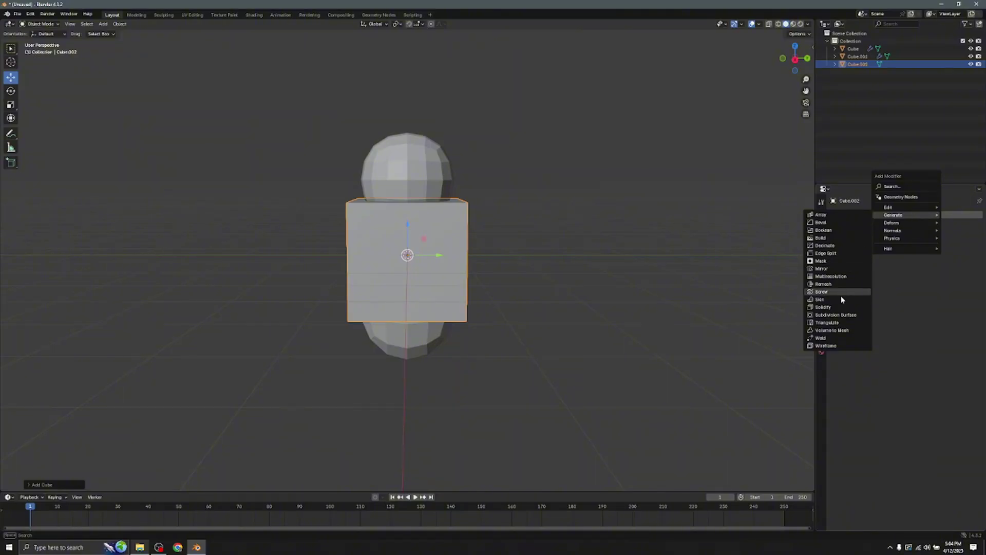
pyautogui.click(841, 315)
pyautogui.click(969, 250)
pyautogui.moveTo(434, 257); pyautogui.dragTo(532, 257)
# Step: Shrink the rounded cube, stretch it along Y into an arm, and set it against the body's side
pyautogui.press('s')
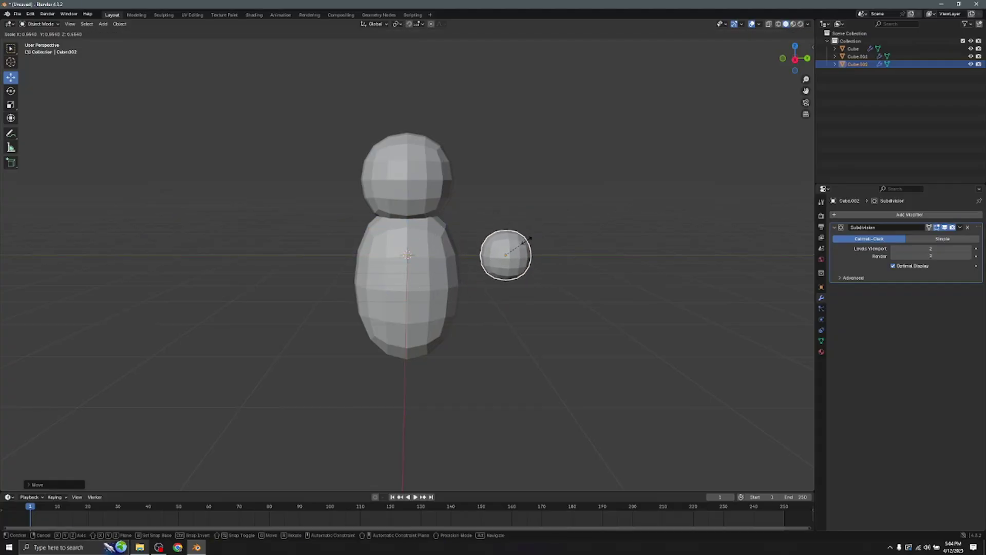
pyautogui.click(529, 239)
pyautogui.moveTo(794, 58); pyautogui.dragTo(494, 70)
pyautogui.press('s')
pyautogui.press('y')
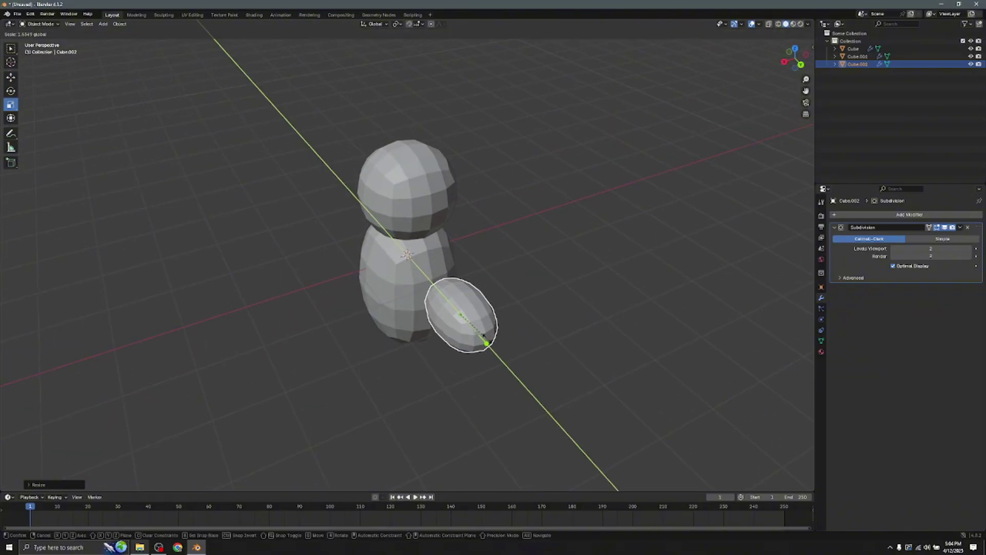
pyautogui.click(526, 383)
pyautogui.press('KP_3')
pyautogui.press('g')
pyautogui.press('y')
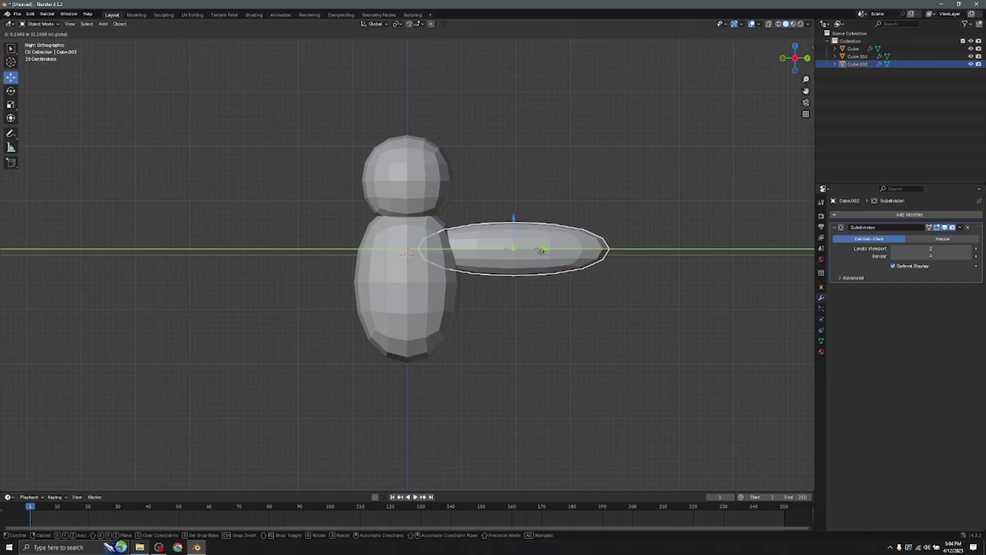
pyautogui.click(558, 245)
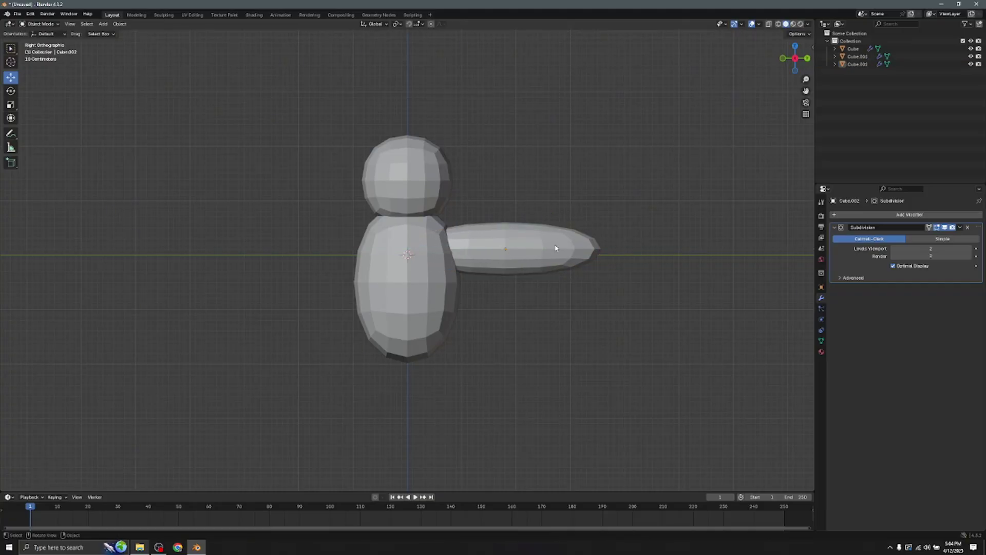
# Step: Paste a copy of the arm piece and slide it outward to extend the arm
pyautogui.click(555, 248)
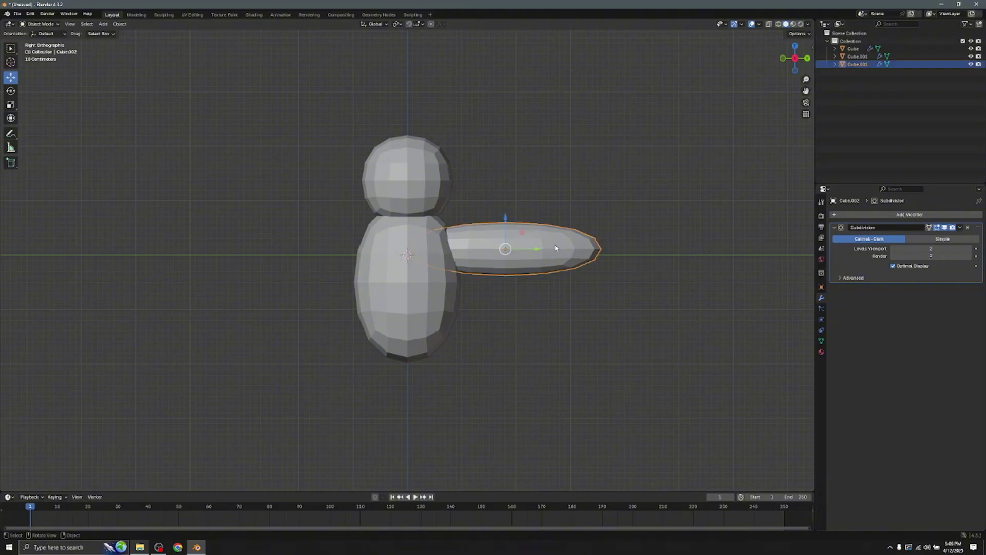
pyautogui.hotkey('ctrl', 'v')
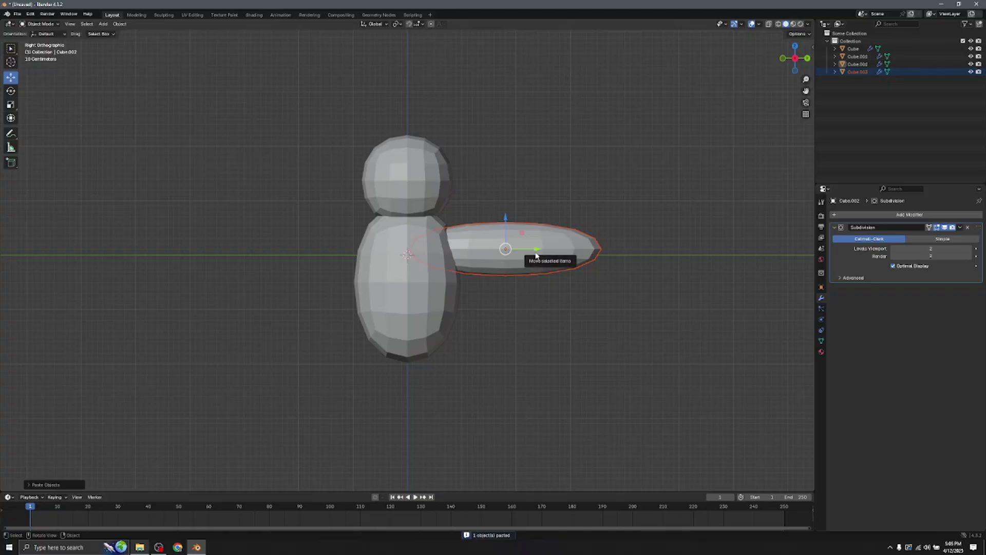
pyautogui.moveTo(535, 255); pyautogui.dragTo(679, 249)
pyautogui.click(656, 178)
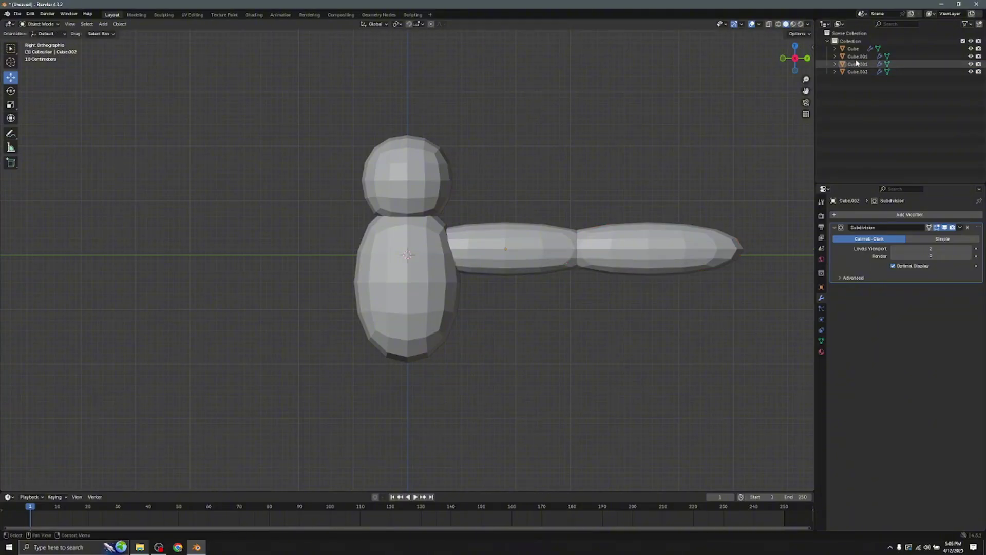
# Step: Apply the body's Subdivision Surface modifier to make it permanent
pyautogui.click(886, 48)
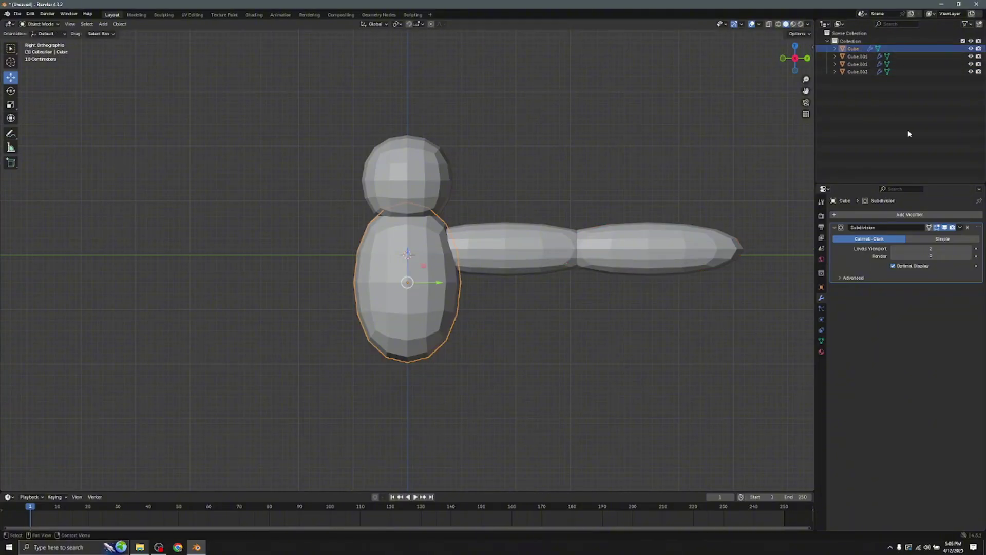
pyautogui.click(958, 227)
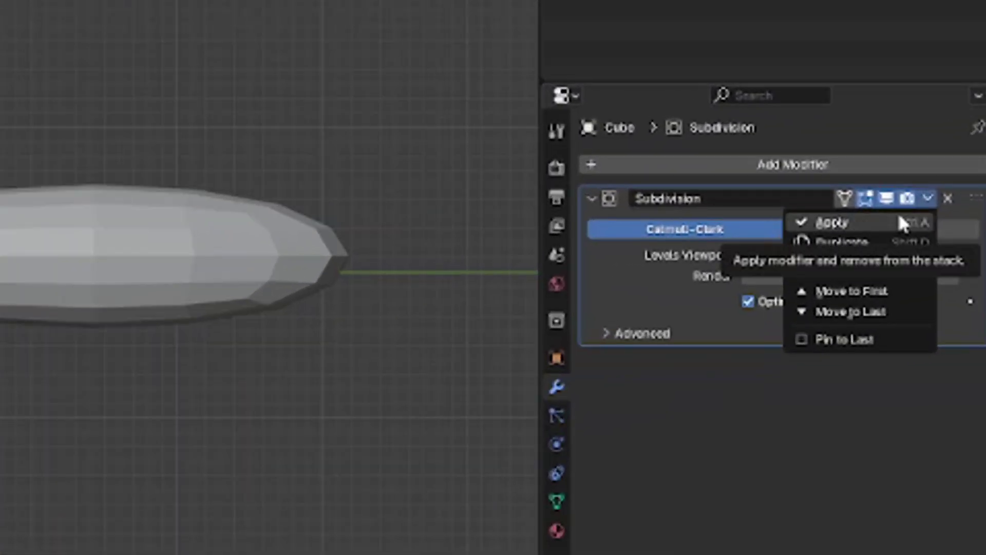
pyautogui.click(950, 405)
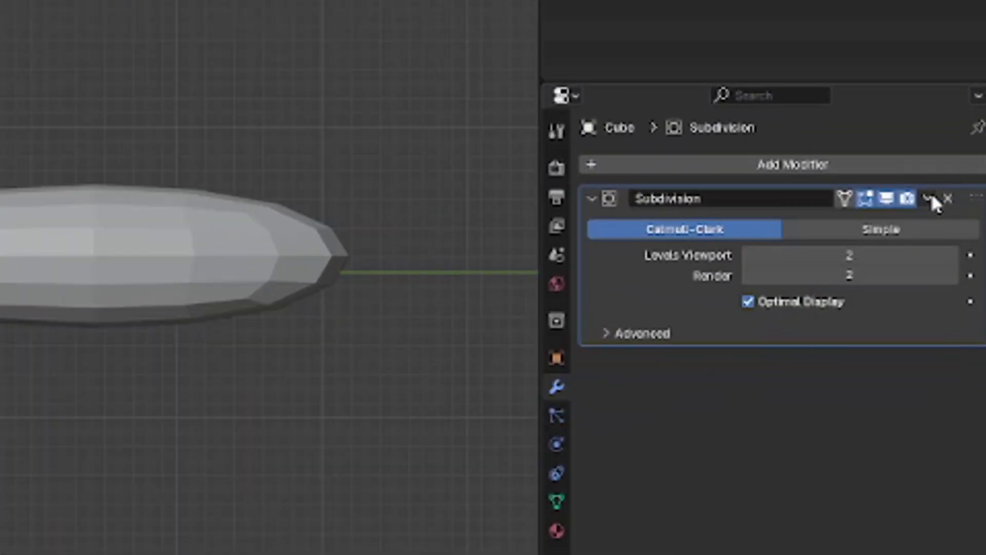
pyautogui.click(928, 198)
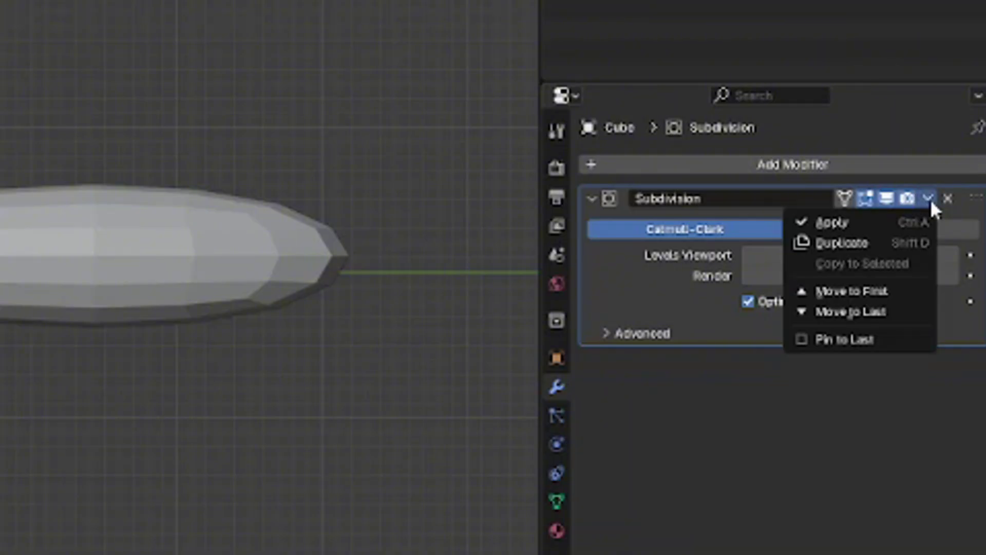
pyautogui.click(911, 222)
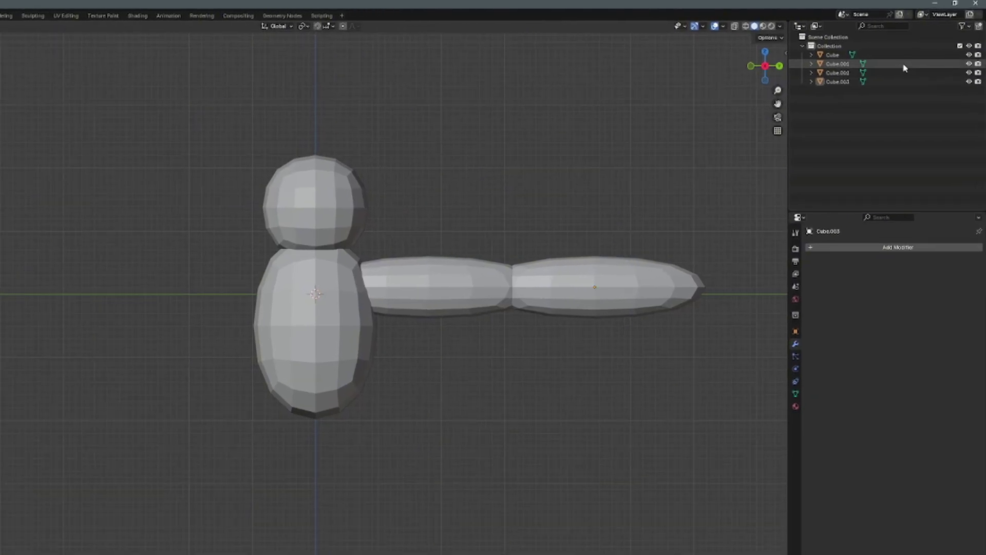
# Step: Hide all four figure pieces with the Outliner eye icons
pyautogui.press('a')
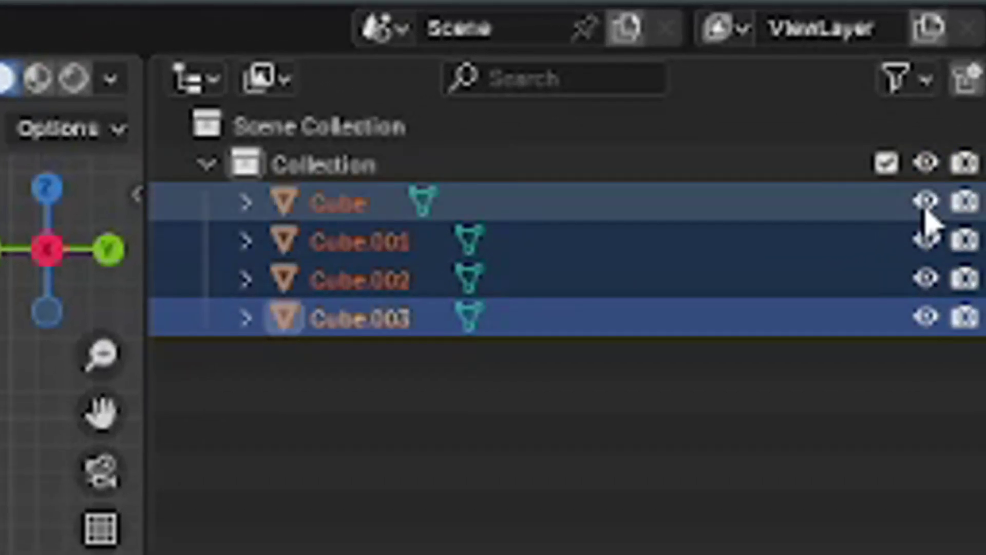
pyautogui.moveTo(925, 208); pyautogui.dragTo(925, 317)
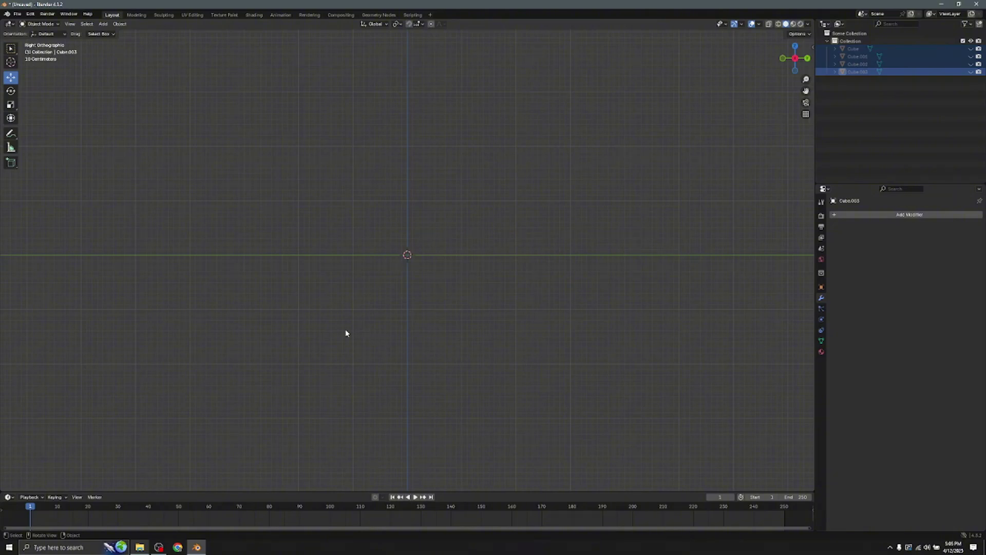
pyautogui.click(971, 48)
pyautogui.click(971, 64)
pyautogui.click(970, 48)
pyautogui.click(971, 64)
# Step: Add a new cube to the scene for the hand
pyautogui.click(103, 24)
pyautogui.moveTo(125, 38)
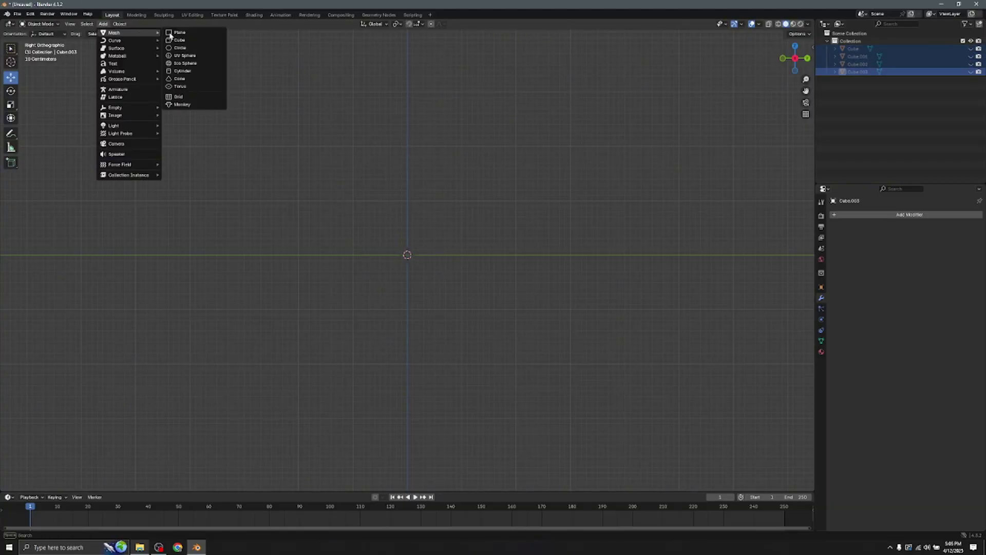
pyautogui.click(189, 45)
pyautogui.moveTo(431, 125); pyautogui.dragTo(359, 82, button='middle')
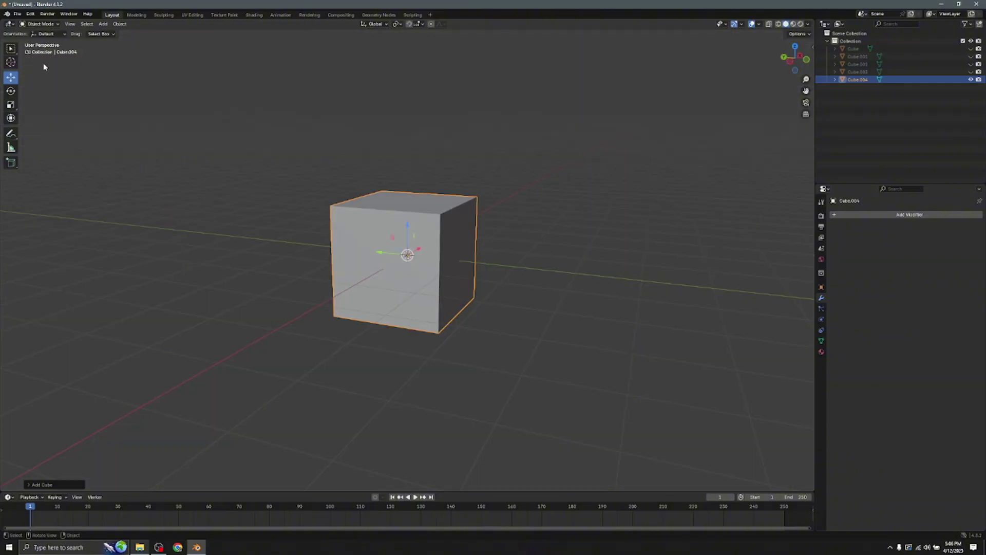
# Step: In Edit Mode, extrude the cube's right face outward to widen the block
pyautogui.press('Tab')
pyautogui.click(77, 24)
pyautogui.click(469, 253)
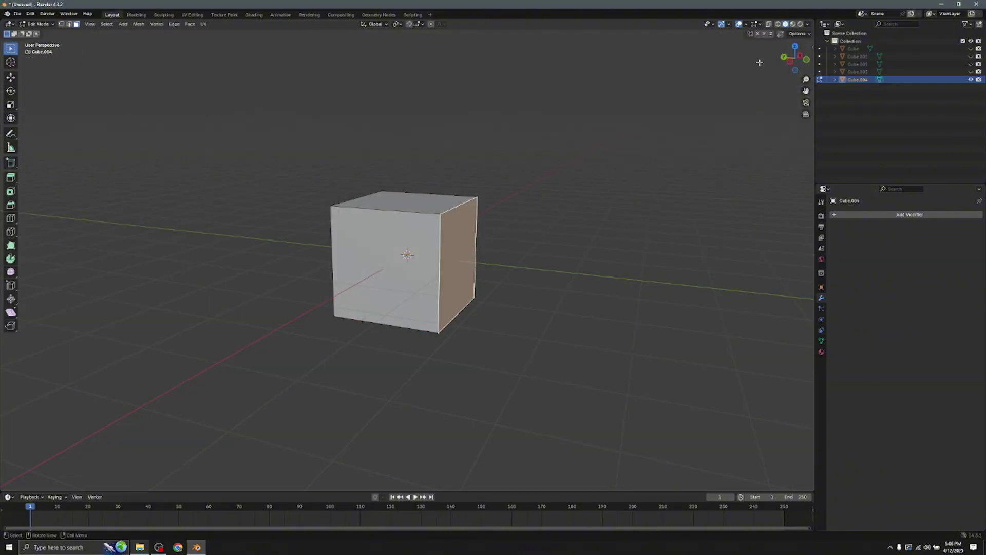
pyautogui.click(780, 66)
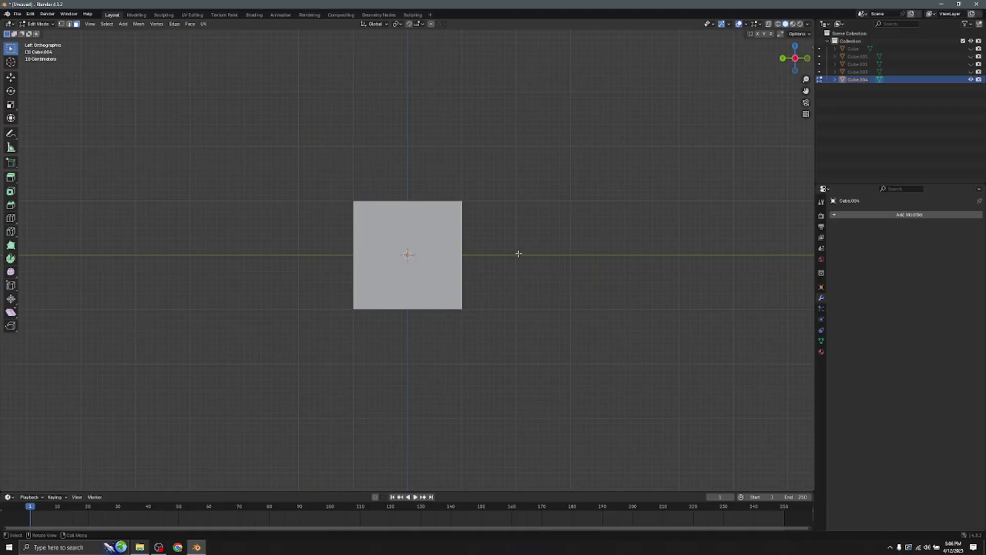
pyautogui.press('e')
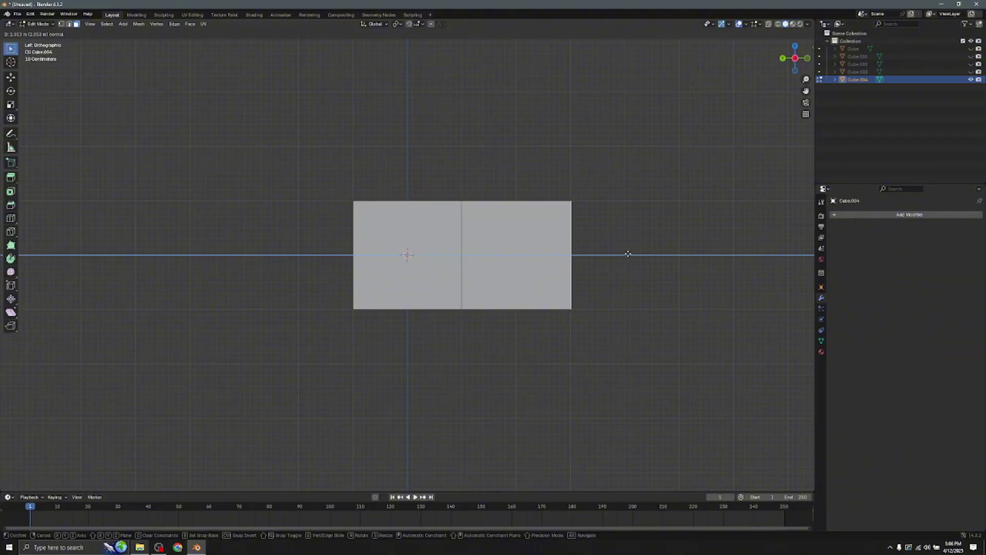
pyautogui.click(628, 254)
# Step: Extrude the block's top faces upward twice to make it three rows tall
pyautogui.moveTo(628, 253); pyautogui.dragTo(308, 256, button='middle')
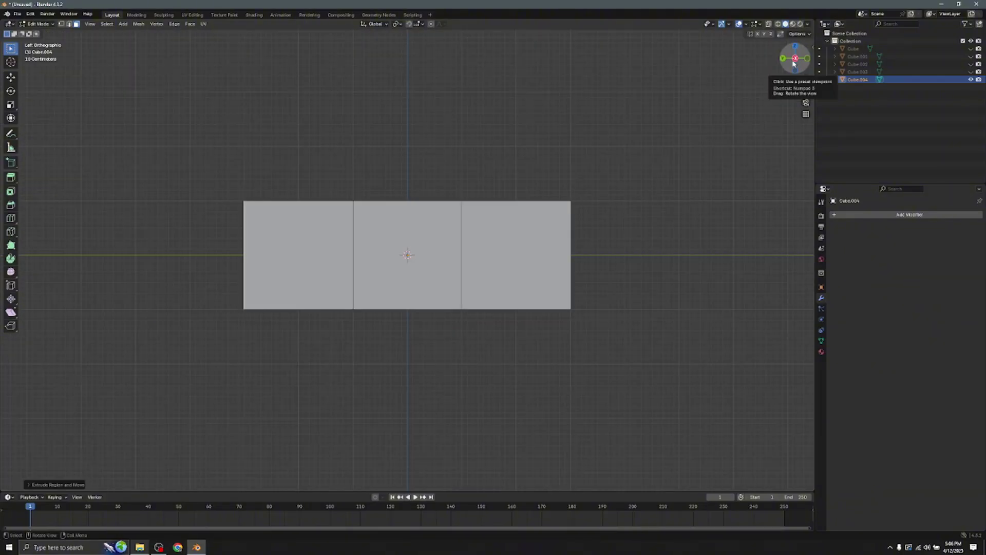
pyautogui.moveTo(795, 61); pyautogui.dragTo(794, 121)
pyautogui.moveTo(279, 201); pyautogui.dragTo(544, 222)
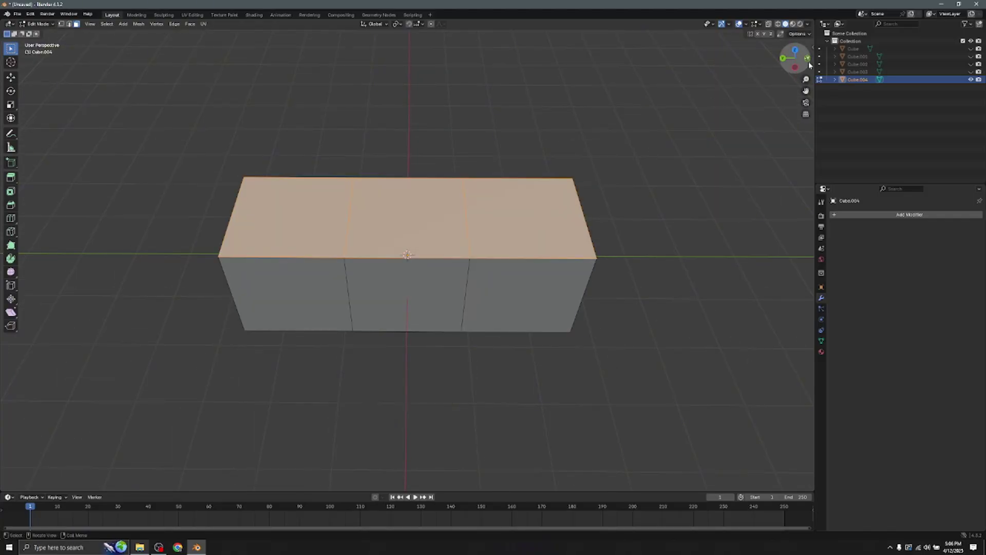
pyautogui.press('KP_3')
pyautogui.press('e')
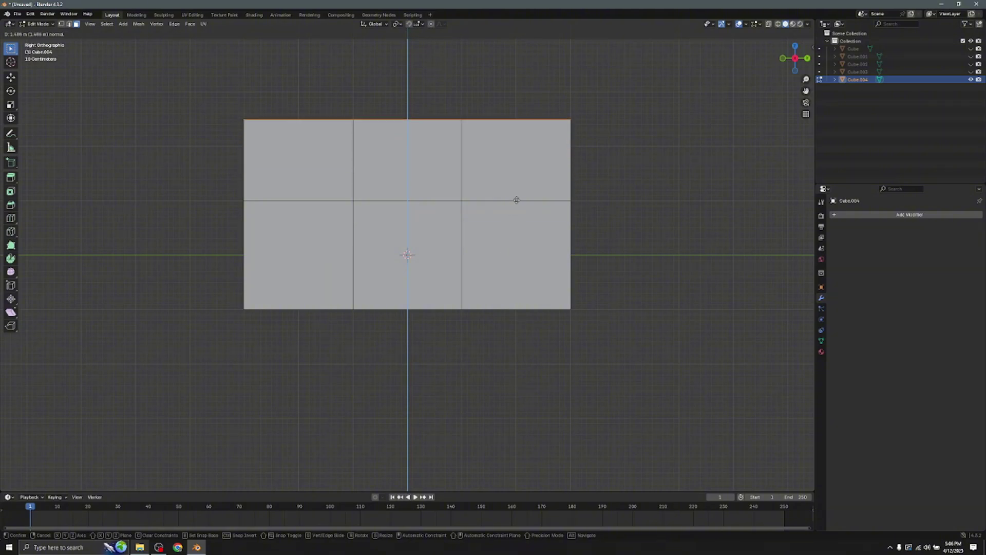
pyautogui.click(517, 203)
pyautogui.scroll(-4, 519, 234)
pyautogui.press('e')
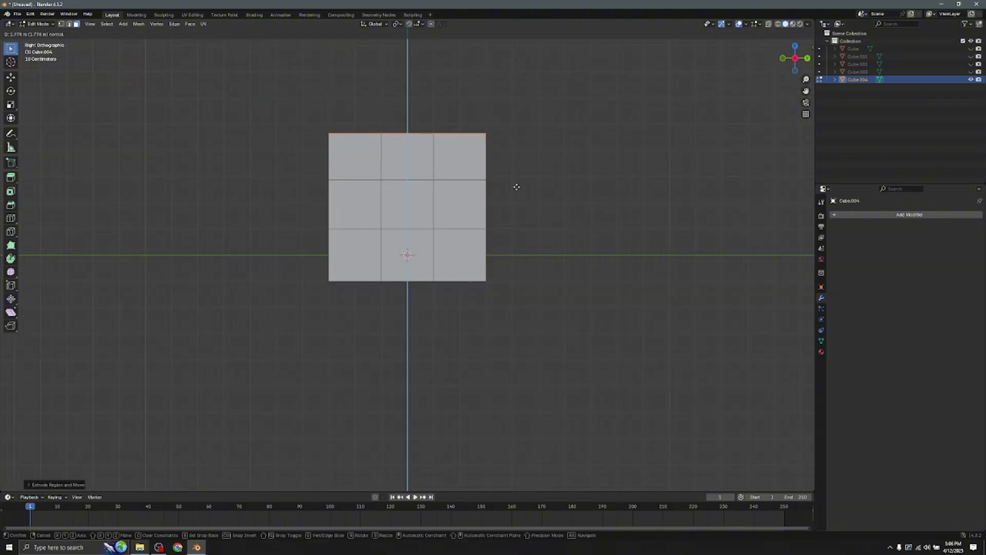
pyautogui.click(516, 185)
# Step: Extrude the top-left and top-right faces upward into two fingers
pyautogui.moveTo(799, 59); pyautogui.dragTo(789, 70)
pyautogui.click(466, 160)
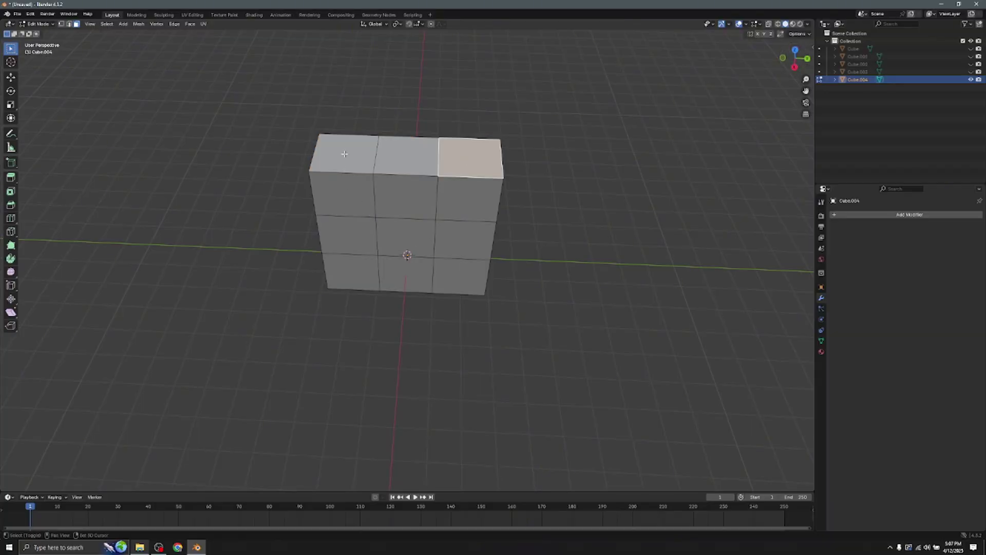
pyautogui.keyDown('shift'); pyautogui.click(347, 169); pyautogui.keyUp('shift')
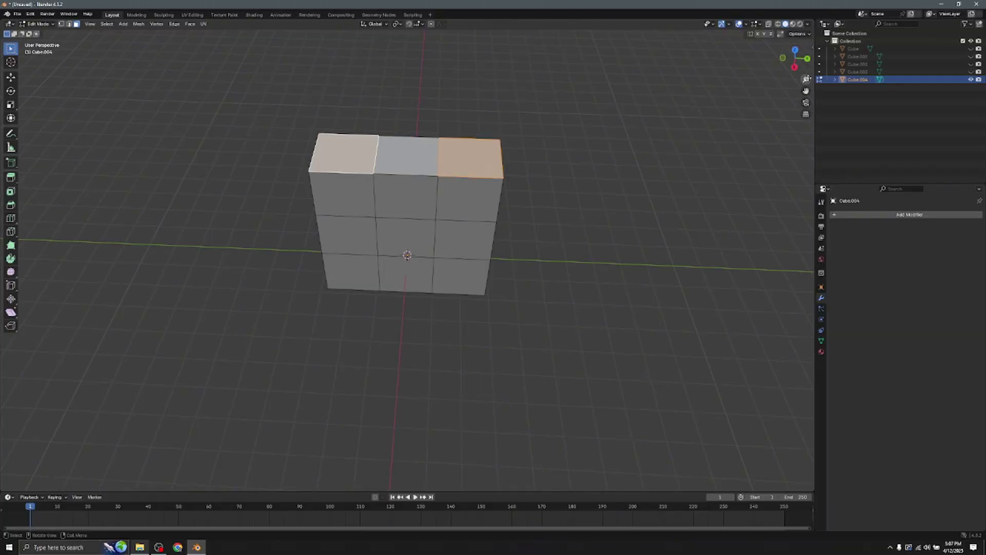
pyautogui.click(794, 68)
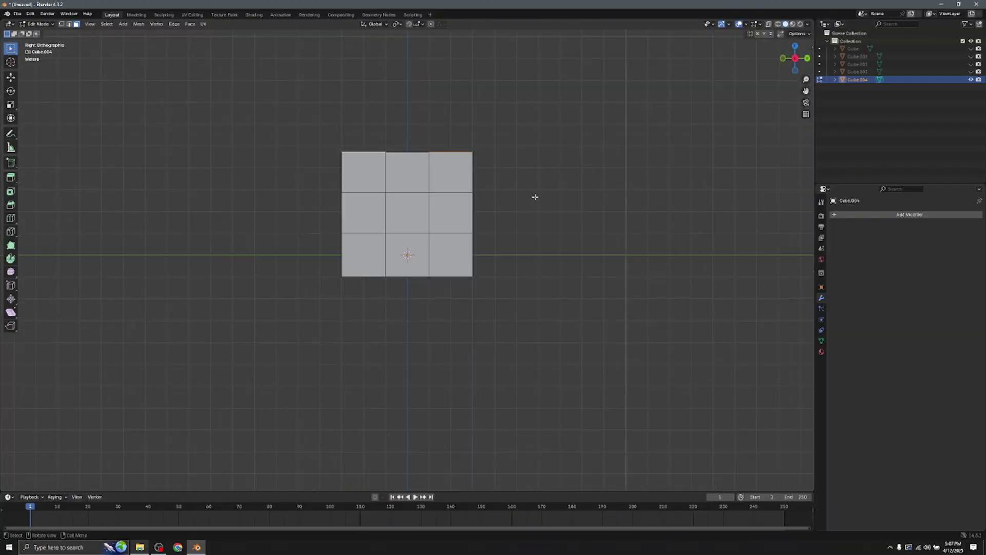
pyautogui.click(540, 152)
pyautogui.scroll(-1, 539, 152)
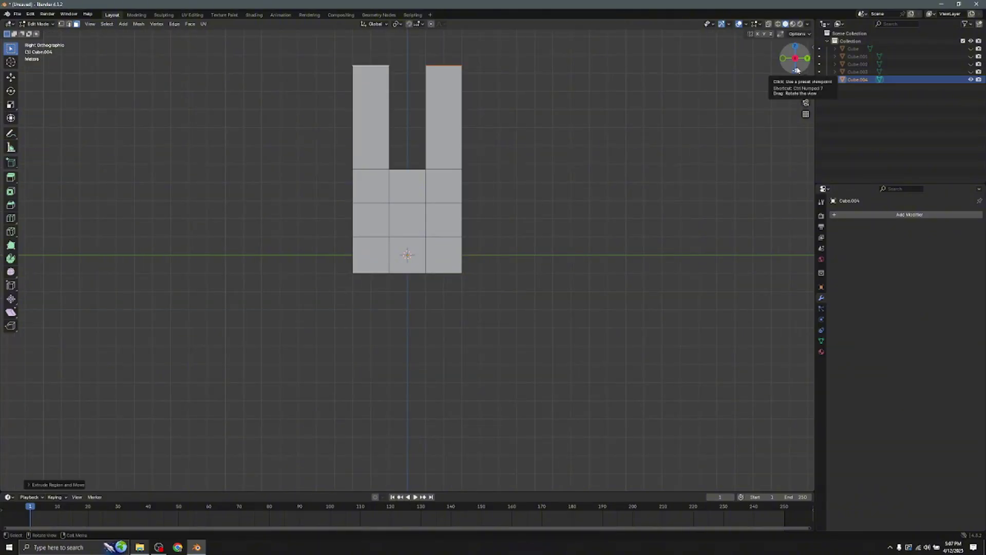
# Step: Extrude a lower side face outward into a bar for the thumb
pyautogui.moveTo(797, 70); pyautogui.dragTo(789, 71)
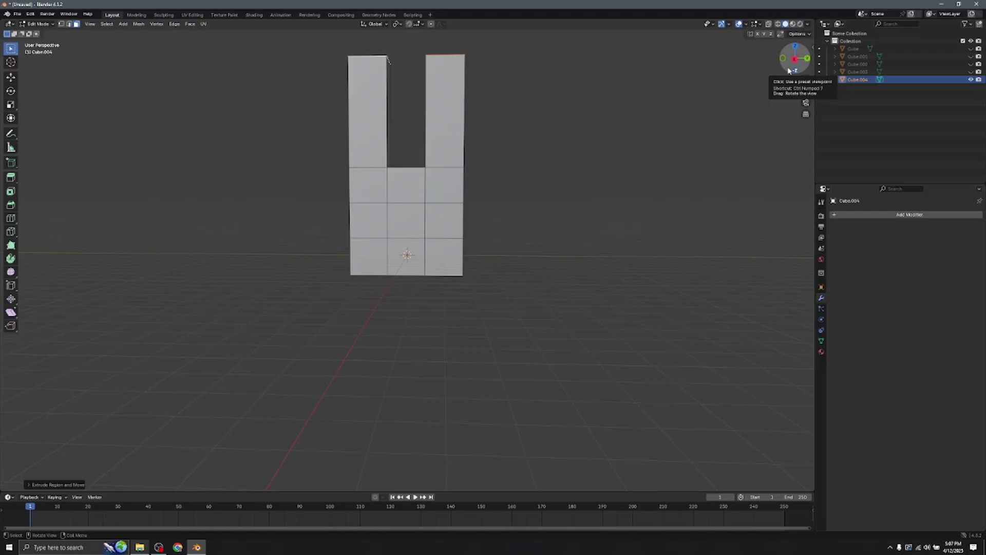
pyautogui.moveTo(789, 71); pyautogui.dragTo(658, 167)
pyautogui.scroll(4, 435, 254)
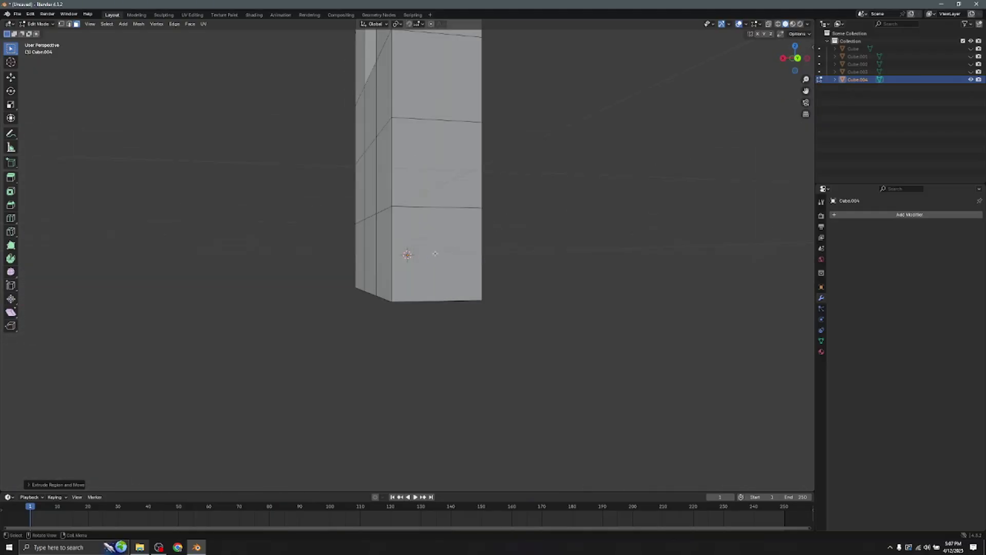
pyautogui.click(425, 282)
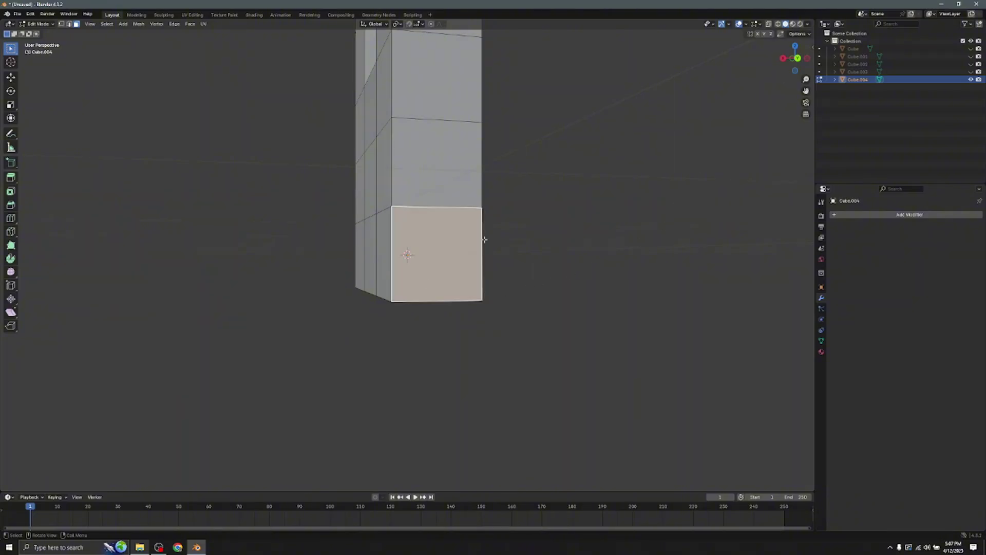
pyautogui.click(784, 60)
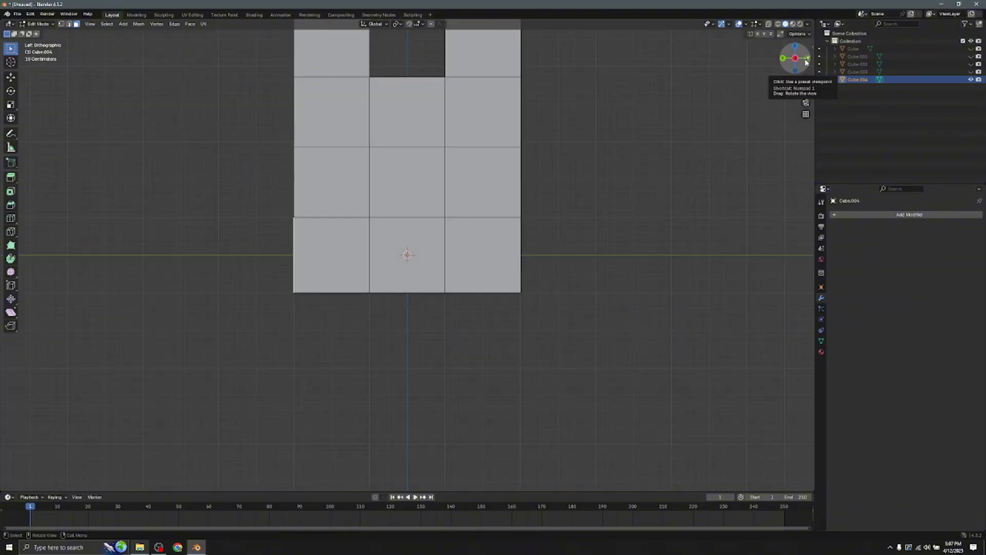
pyautogui.click(786, 64)
pyautogui.scroll(-4, 635, 212)
pyautogui.press('e')
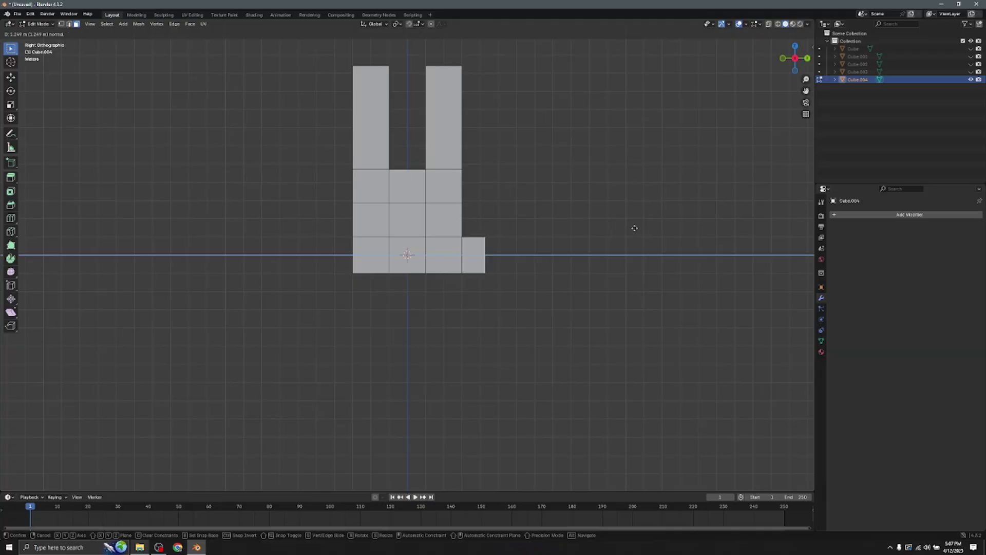
pyautogui.click(716, 230)
# Step: Raise and tilt the bar's end face upward into an angled thumb
pyautogui.click(10, 91)
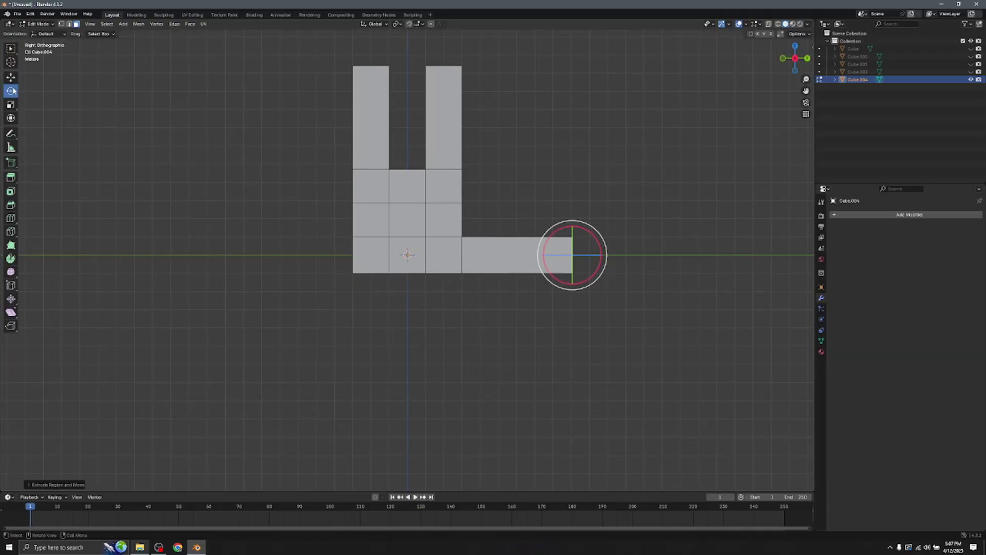
pyautogui.click(11, 78)
pyautogui.moveTo(572, 227); pyautogui.dragTo(588, 186)
pyautogui.click(11, 91)
pyautogui.hotkey('shift', 'space')
pyautogui.press('g')
pyautogui.click(821, 287)
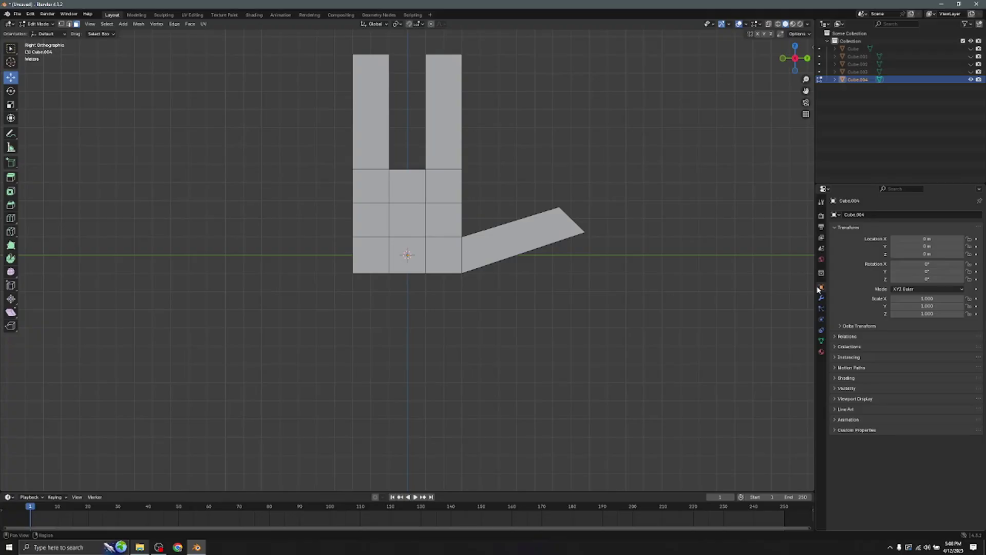
# Step: Add a Subdivision Surface modifier to the hand with viewport level 2
pyautogui.click(821, 298)
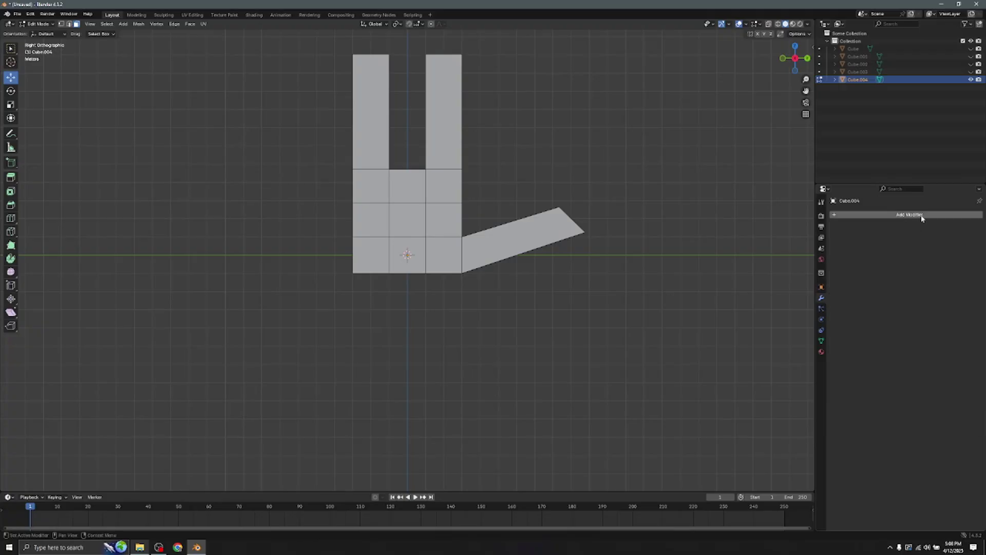
pyautogui.click(919, 216)
pyautogui.moveTo(920, 218)
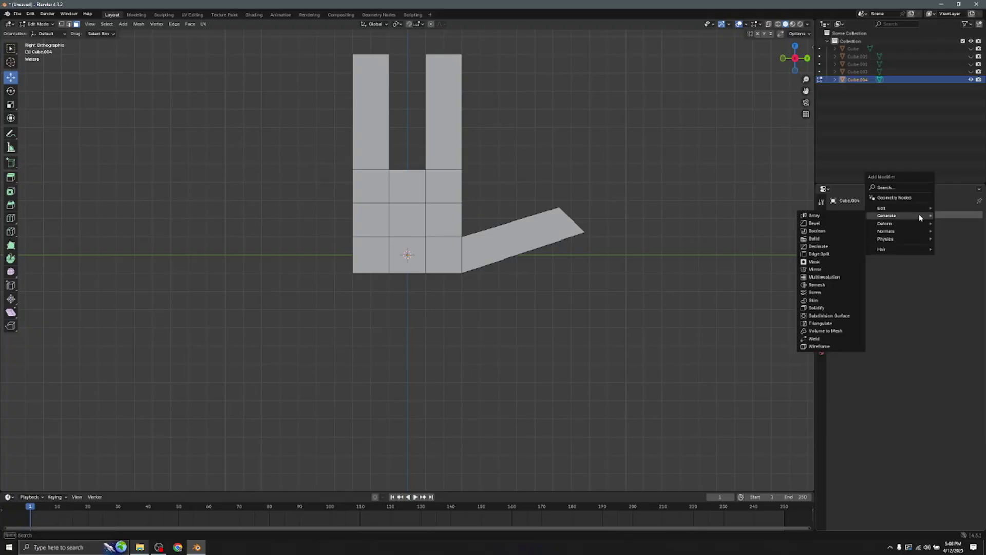
pyautogui.click(829, 315)
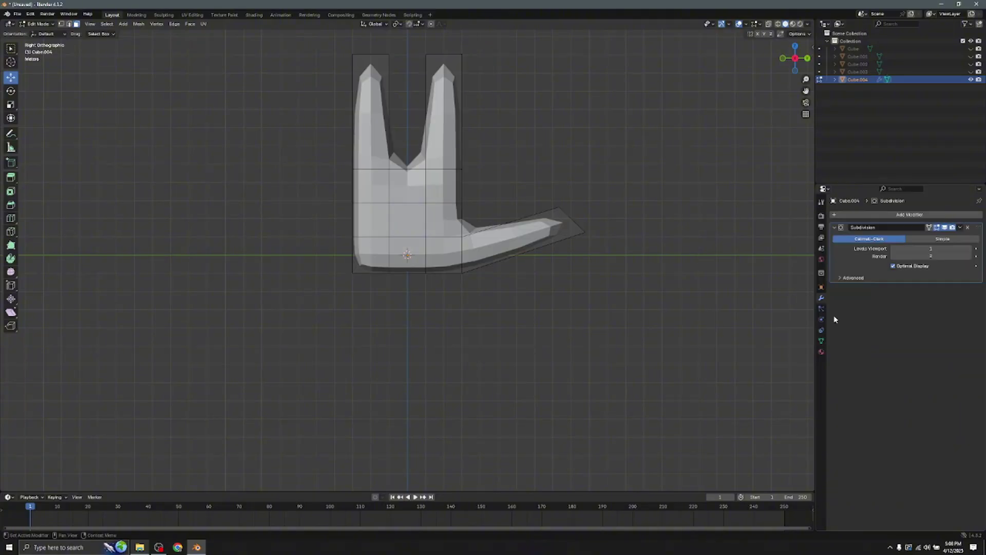
pyautogui.scroll(1, 501, 267)
pyautogui.click(970, 249)
pyautogui.click(970, 249)
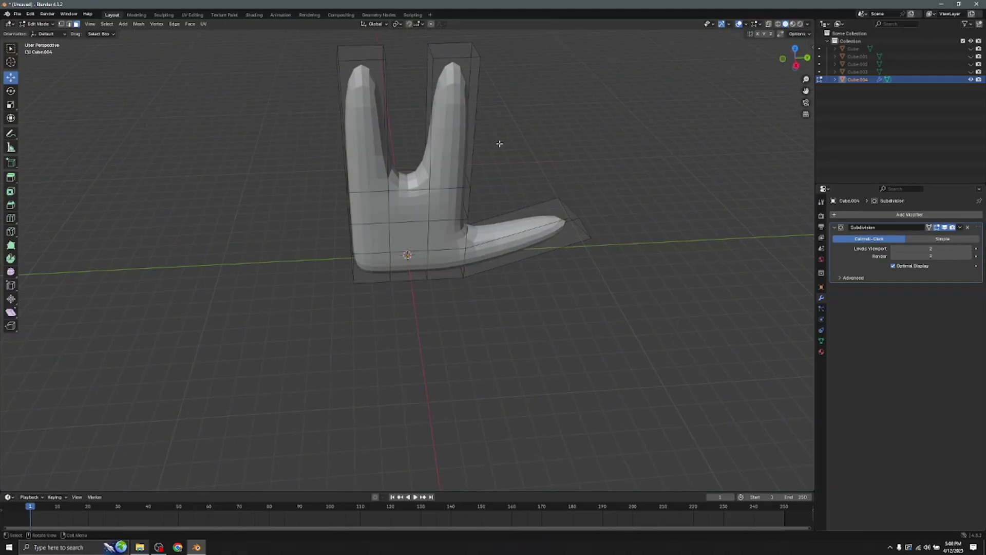
# Step: Scale down the face between the two fingers to narrow the gap
pyautogui.click(408, 181)
pyautogui.click(10, 104)
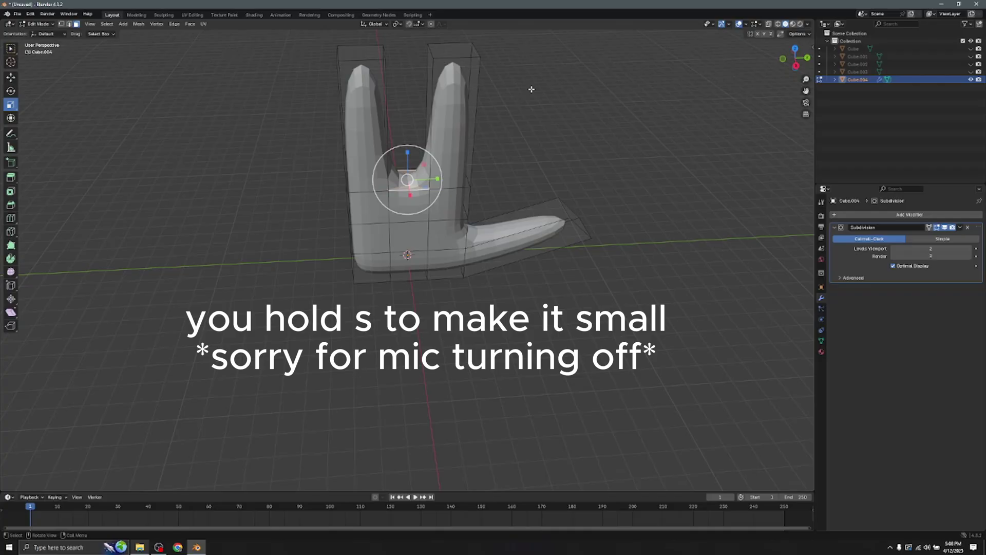
pyautogui.press('s')
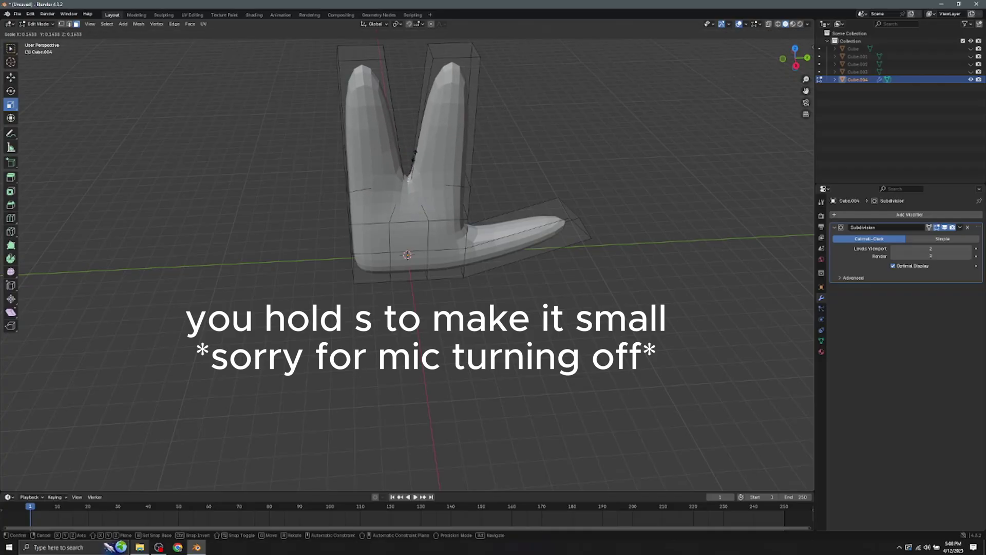
pyautogui.click(410, 156)
# Step: In Object Mode, duplicate the hand, move the copy right, and rotate it 180°
pyautogui.press('Tab')
pyautogui.hotkey('ctrl', 'c')
pyautogui.hotkey('ctrl', 'v')
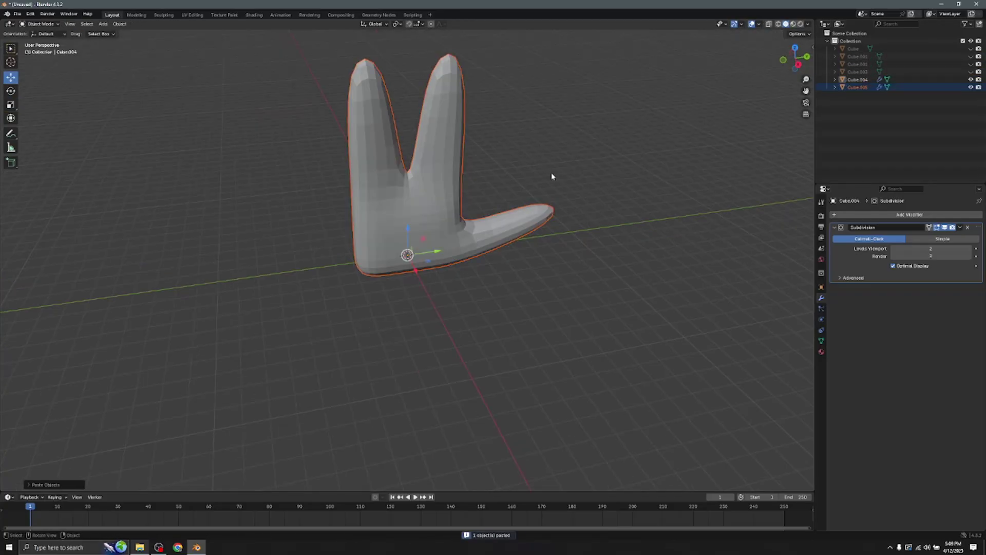
pyautogui.moveTo(421, 254); pyautogui.dragTo(636, 223)
pyautogui.click(11, 95)
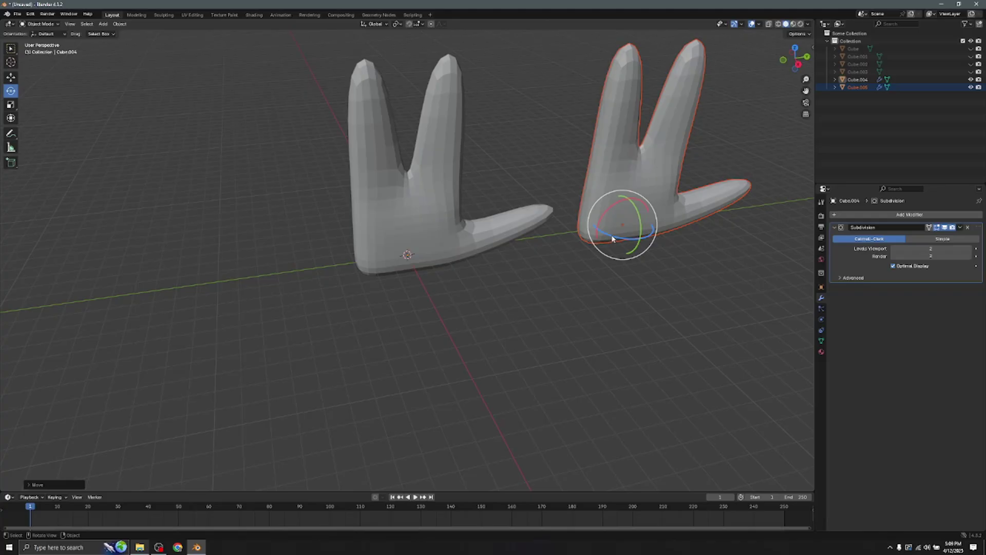
pyautogui.moveTo(613, 240); pyautogui.dragTo(786, 68)
pyautogui.click(786, 68)
# Step: Unhide the torso and head in the Outliner
pyautogui.keyDown('shift'); pyautogui.click(385, 176); pyautogui.keyUp('shift')
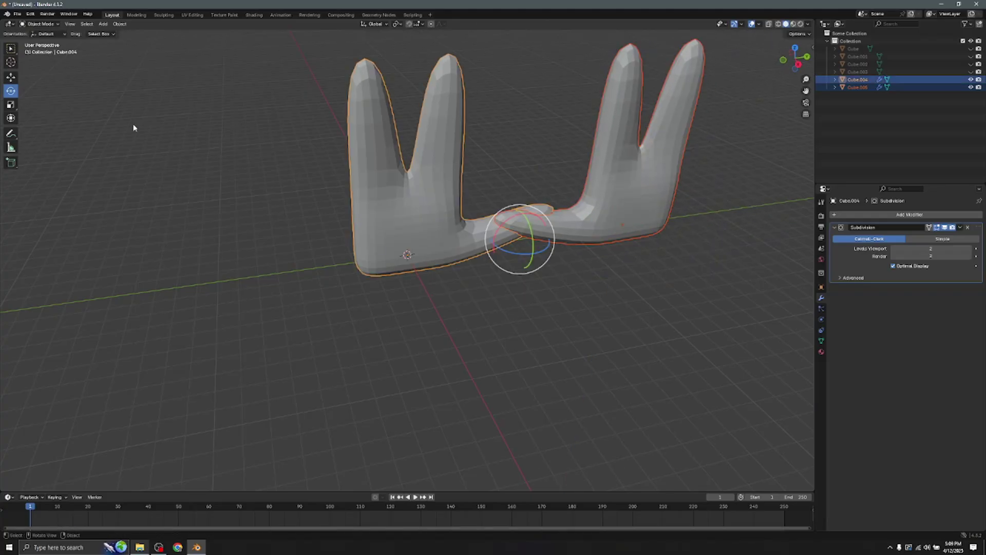
pyautogui.press('s')
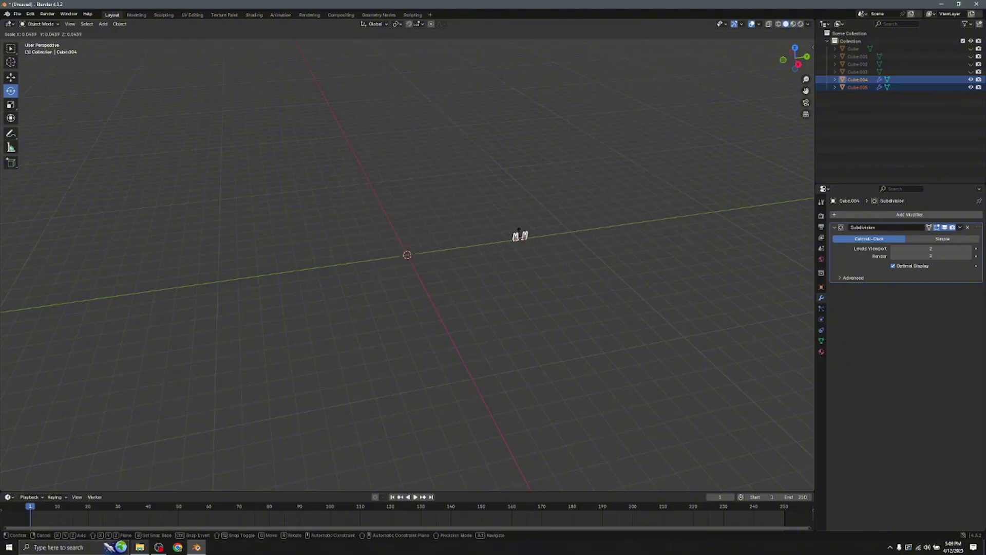
pyautogui.press('Escape')
pyautogui.click(978, 49)
pyautogui.click(970, 49)
pyautogui.click(970, 57)
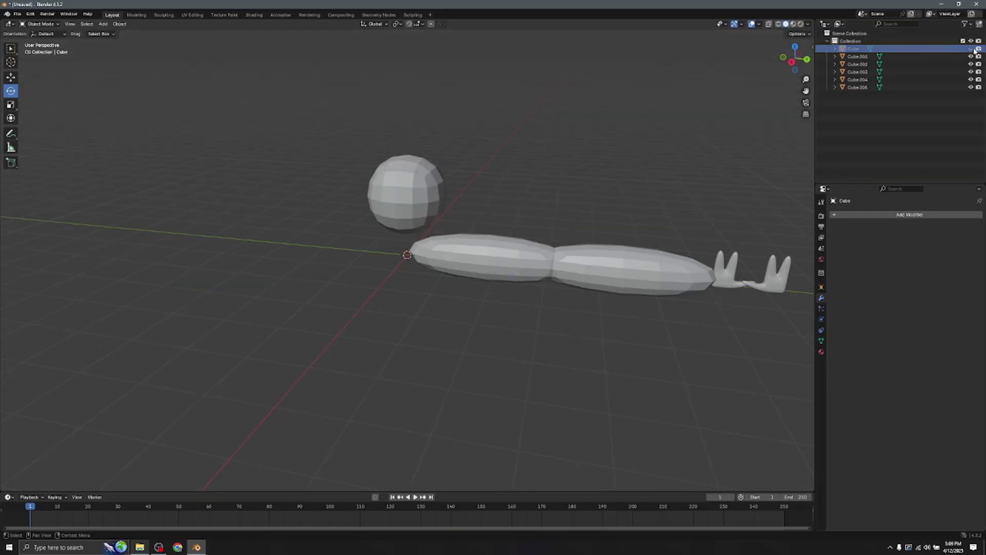
pyautogui.click(971, 50)
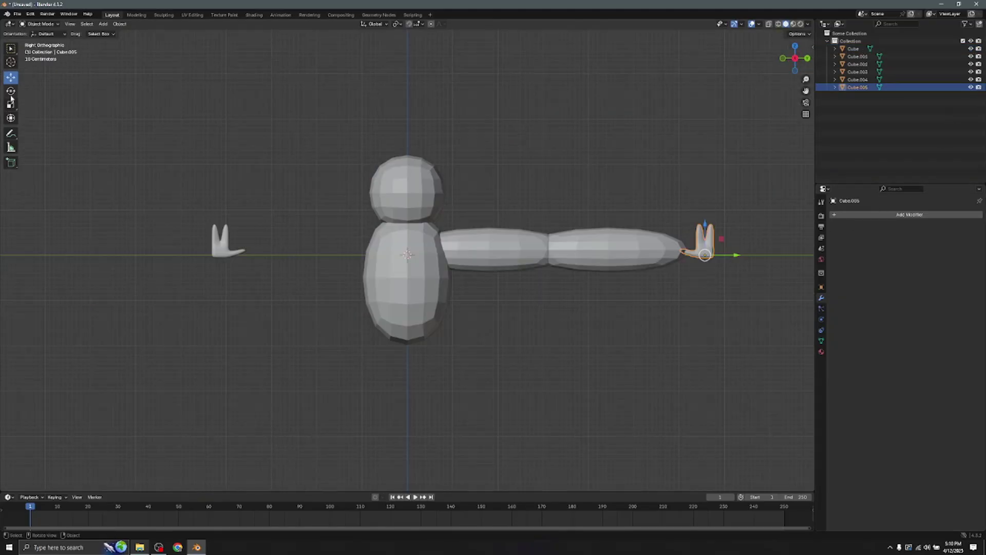
# Step: Rotate one hand about 90° and slide it onto the end of the right arm
pyautogui.click(11, 96)
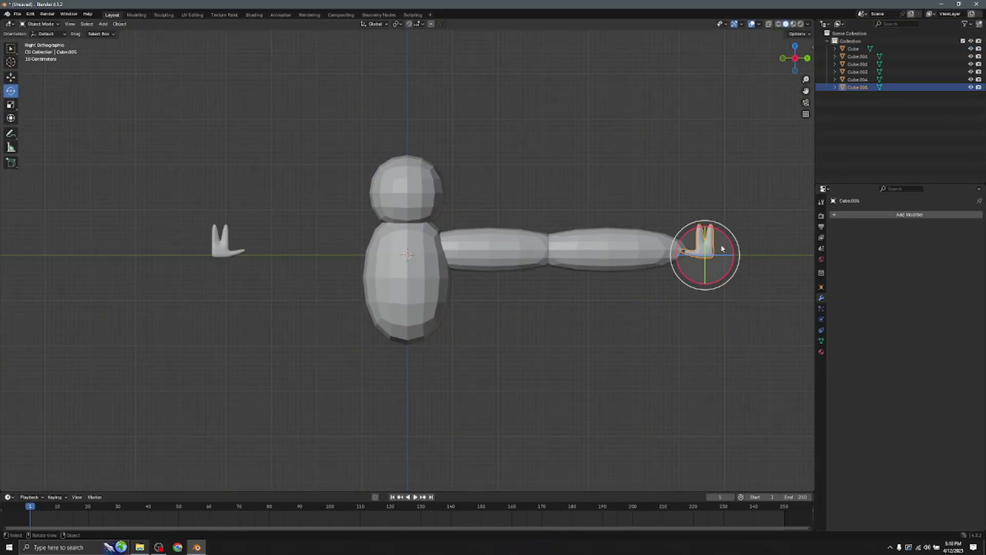
pyautogui.moveTo(724, 245)
pyautogui.mouseDown()
pyautogui.moveTo(732, 296)
pyautogui.moveTo(727, 258)
pyautogui.moveTo(717, 259)
pyautogui.mouseUp()
pyautogui.click(14, 79)
pyautogui.moveTo(686, 225); pyautogui.dragTo(685, 222)
# Step: Copy both arm pieces and move the copy to the torso's left side
pyautogui.click(528, 249)
pyautogui.click(594, 260)
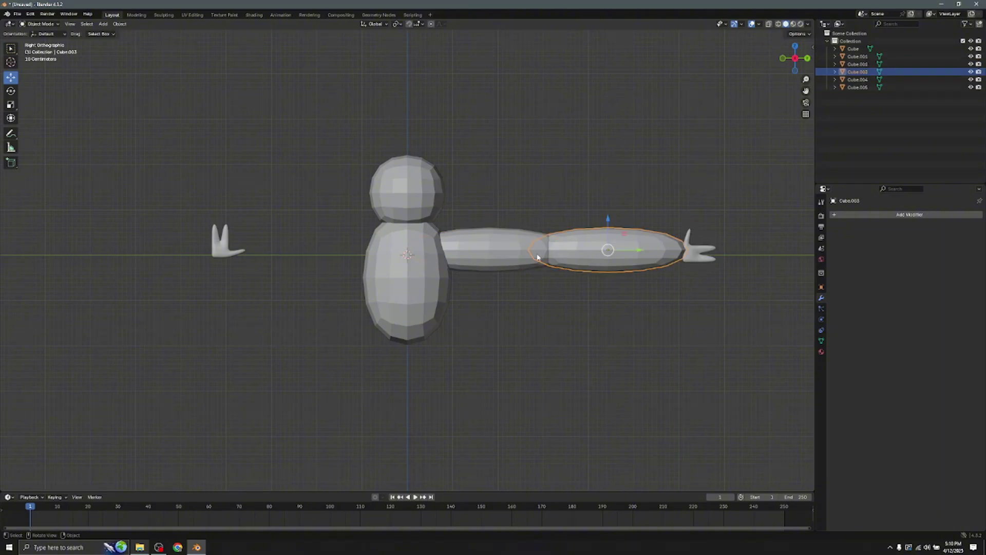
pyautogui.keyDown('shift'); pyautogui.click(525, 259); pyautogui.keyUp('shift')
pyautogui.hotkey('ctrl', 'c')
pyautogui.hotkey('ctrl', 'v')
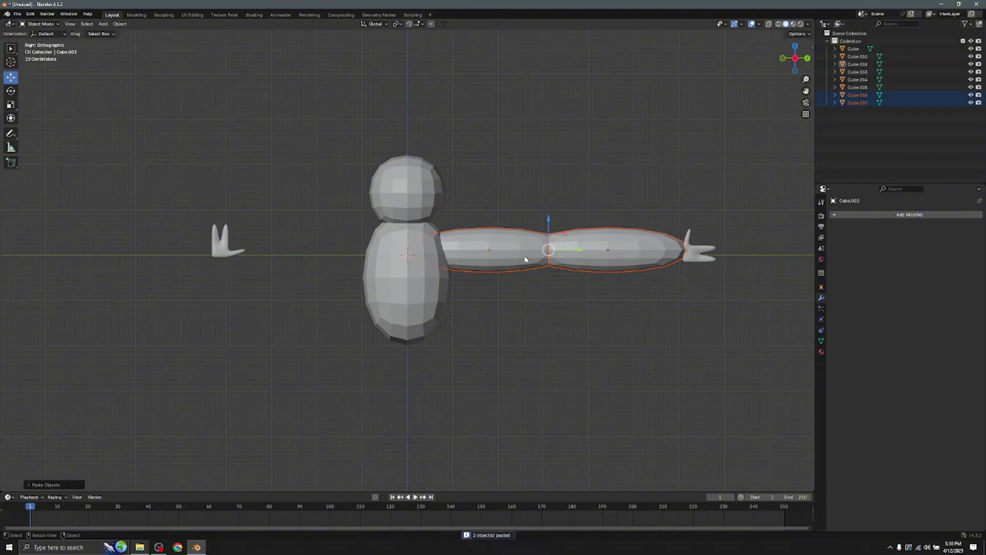
pyautogui.moveTo(579, 257); pyautogui.dragTo(129, 262)
# Step: Rotate the other hand onto the tip of the left arm
pyautogui.click(215, 226)
pyautogui.press('r')
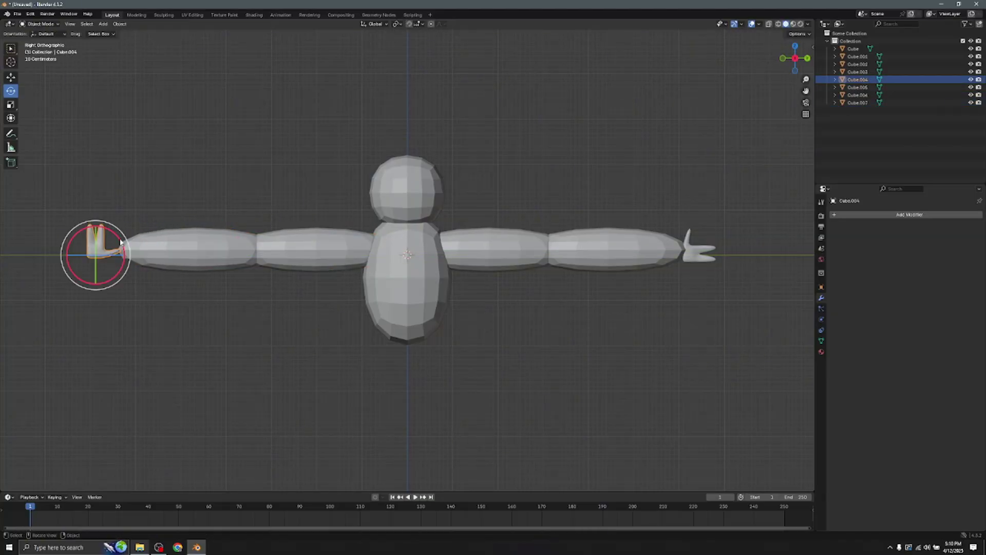
pyautogui.moveTo(52, 191); pyautogui.dragTo(48, 192)
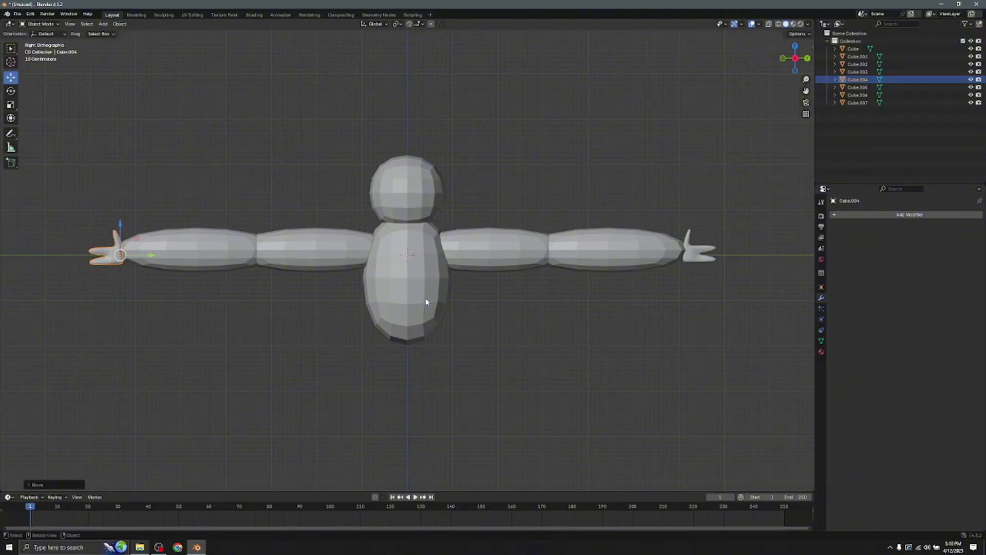
pyautogui.click(424, 301)
# Step: Select all parts, Join them into one Cube object, and nudge it along Y
pyautogui.press('a')
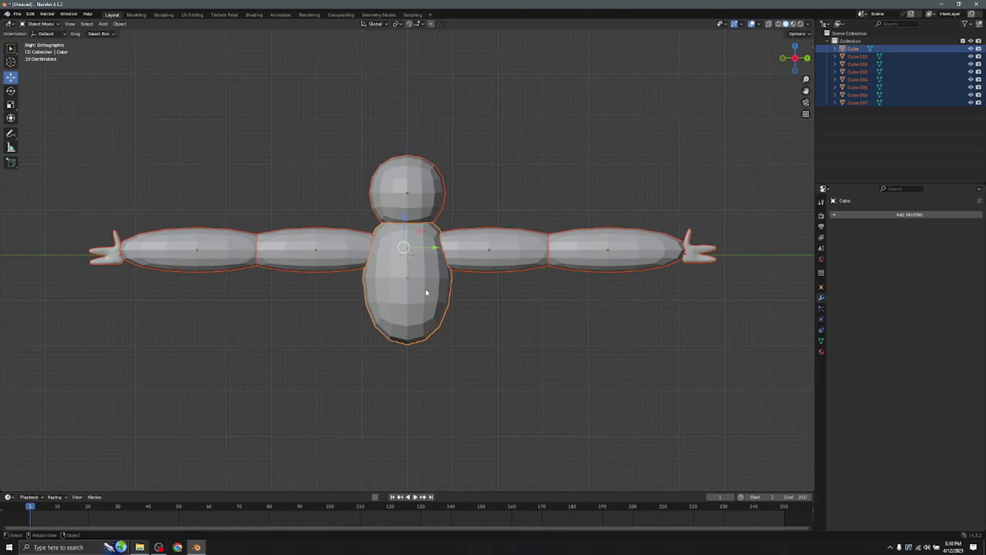
pyautogui.rightClick(425, 248)
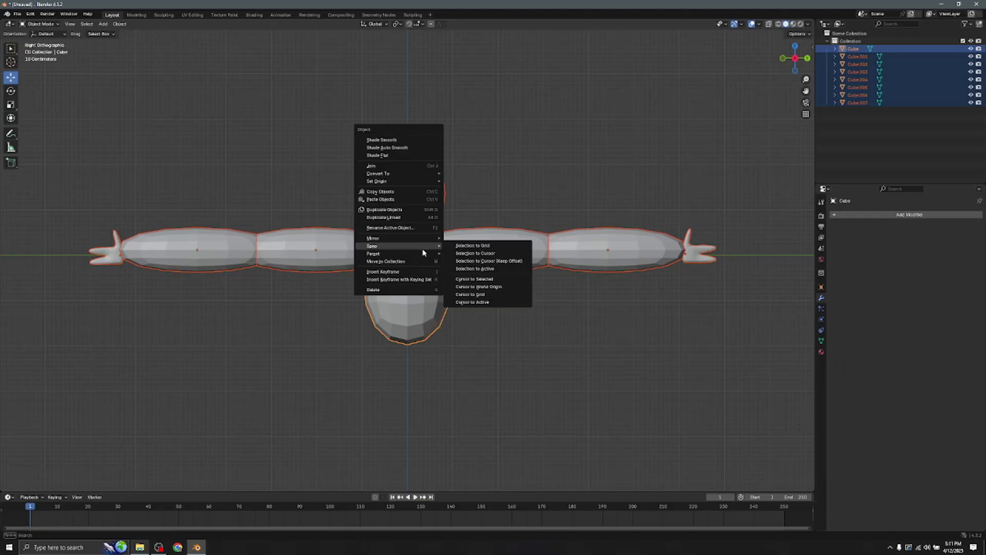
pyautogui.click(389, 166)
pyautogui.click(562, 122)
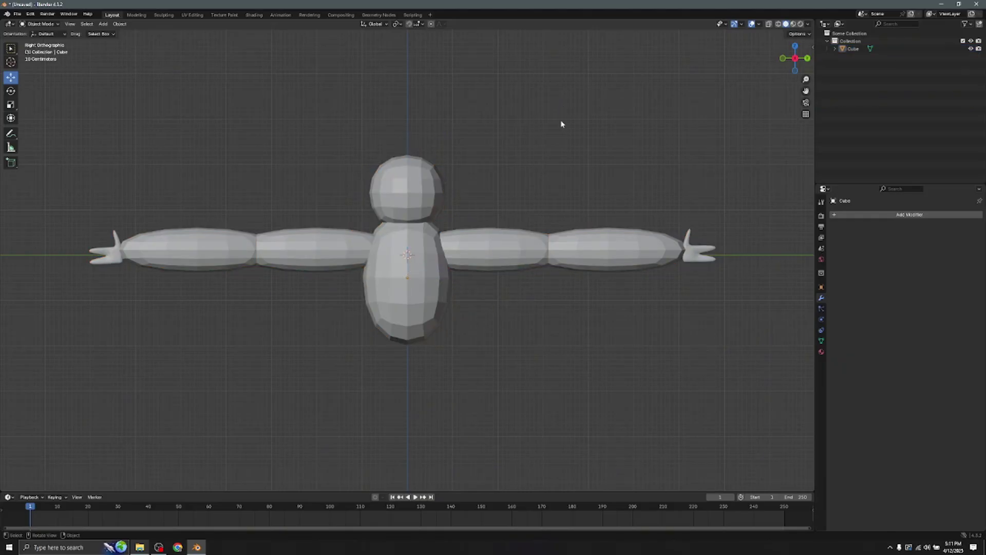
pyautogui.click(406, 213)
pyautogui.moveTo(441, 277); pyautogui.dragTo(811, 278)
pyautogui.moveTo(607, 173); pyautogui.dragTo(579, 322)
pyautogui.scroll(1, 578, 322)
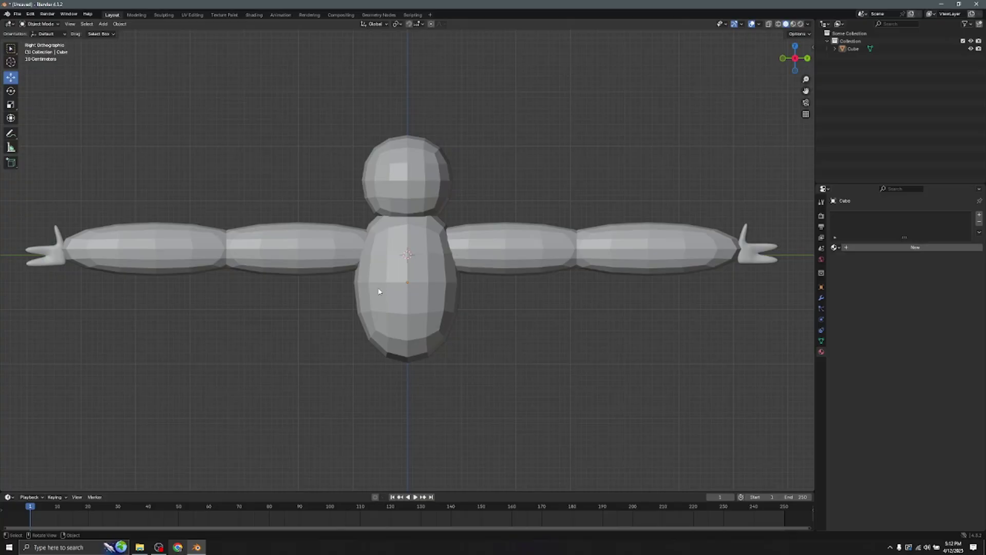
# Step: Select the body and switch the viewport to Material Preview shading
pyautogui.click(402, 293)
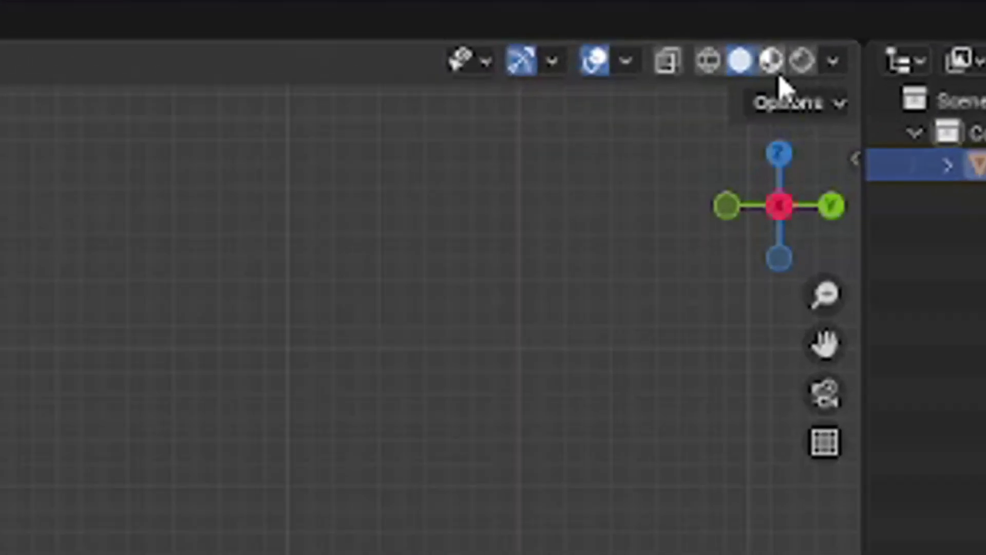
pyautogui.click(799, 72)
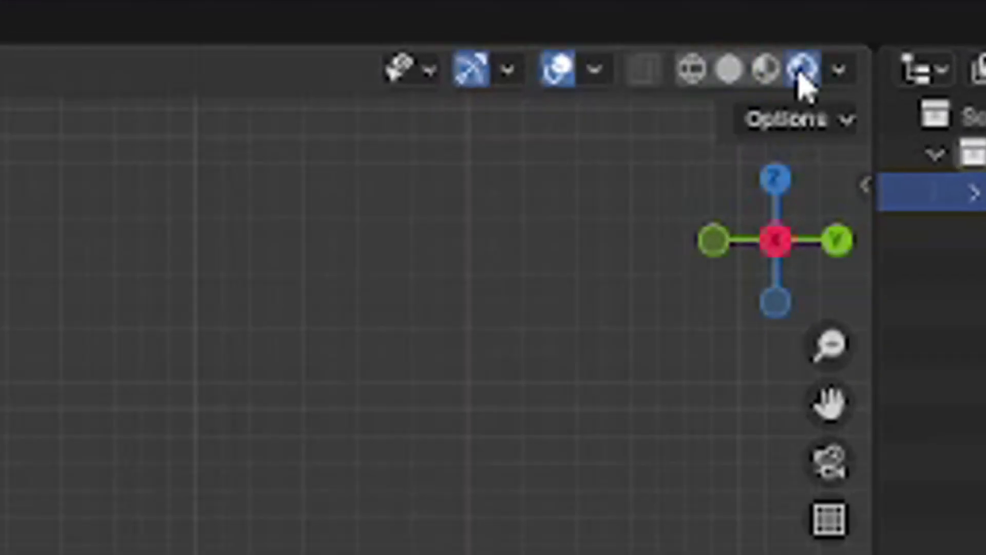
pyautogui.click(775, 77)
pyautogui.click(810, 77)
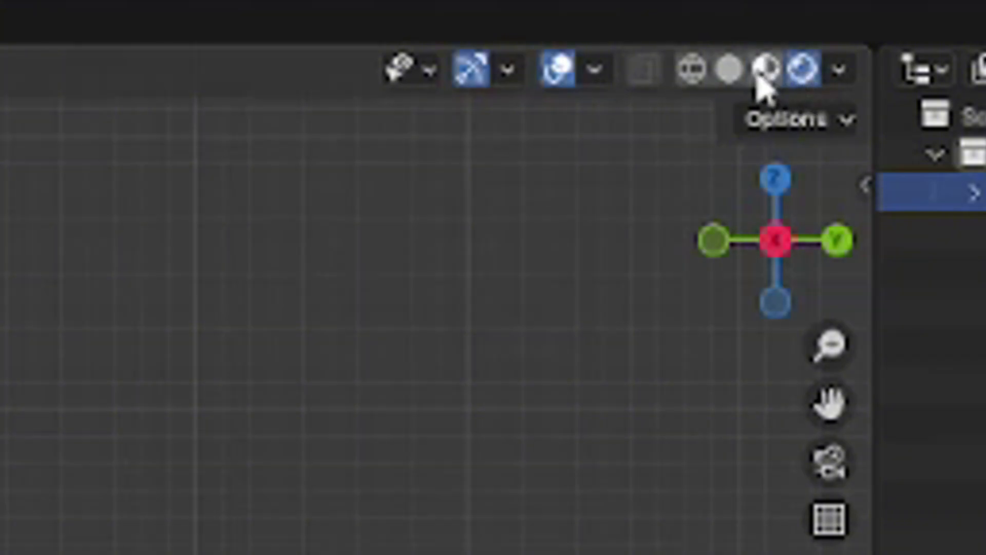
pyautogui.click(773, 71)
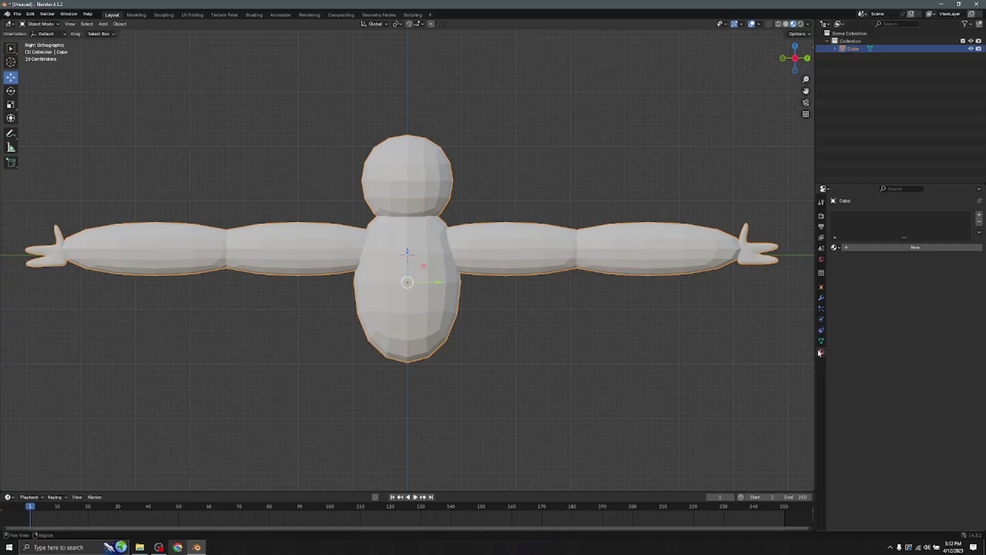
# Step: Create Material.003, link an Image Texture to Base Color, and browse for the image
pyautogui.click(934, 251)
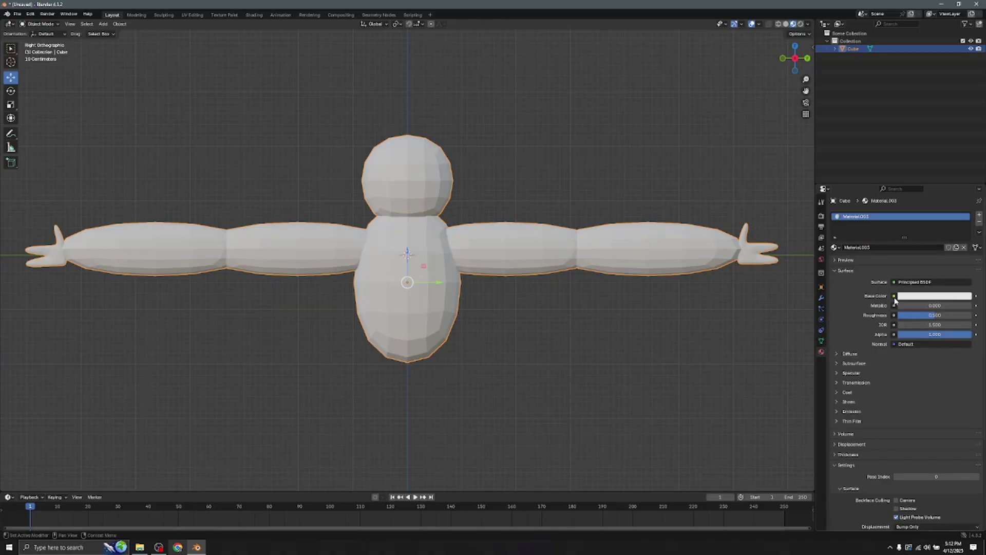
pyautogui.click(894, 296)
pyautogui.click(732, 350)
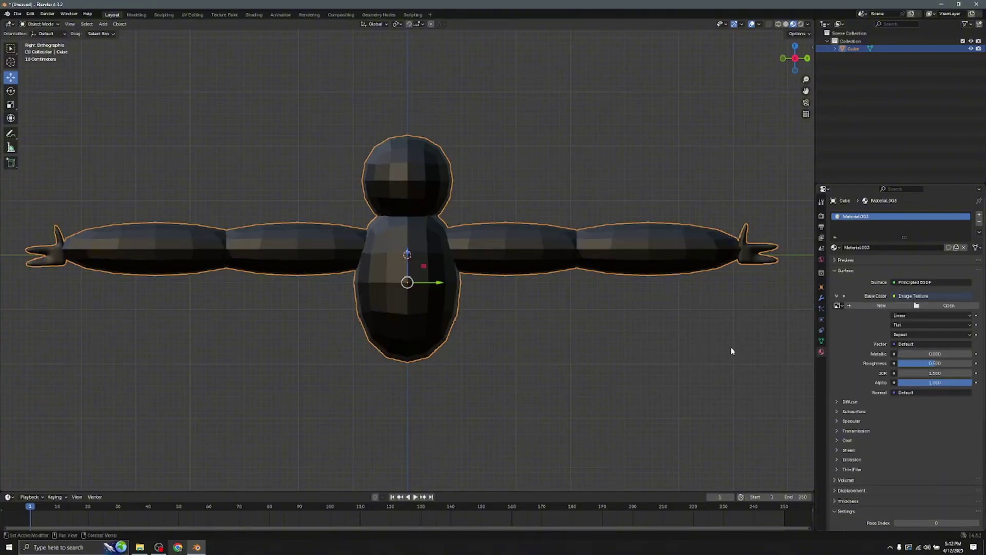
pyautogui.click(962, 307)
# Step: Load Fur.png as the body's image texture
pyautogui.scroll(-8, 544, 238)
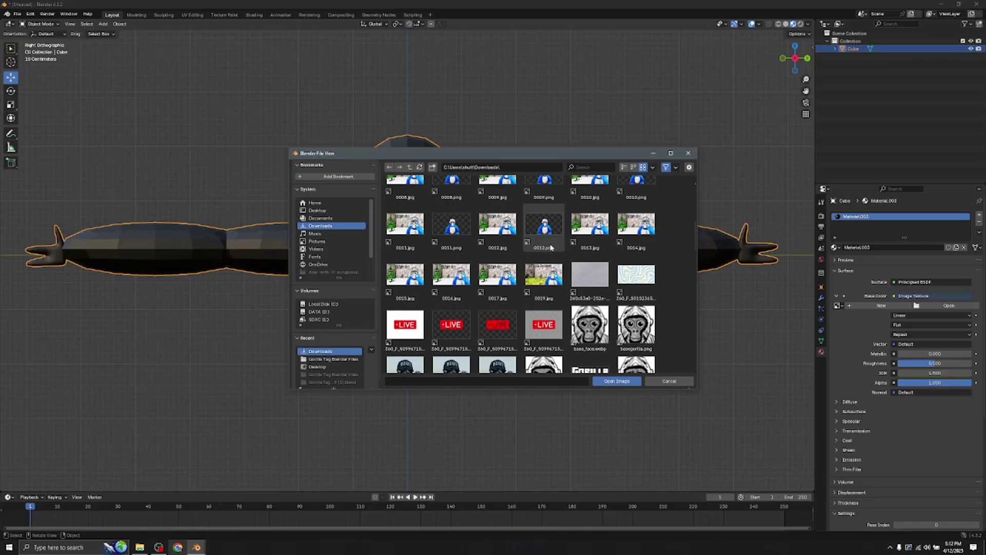
pyautogui.scroll(-2, 557, 263)
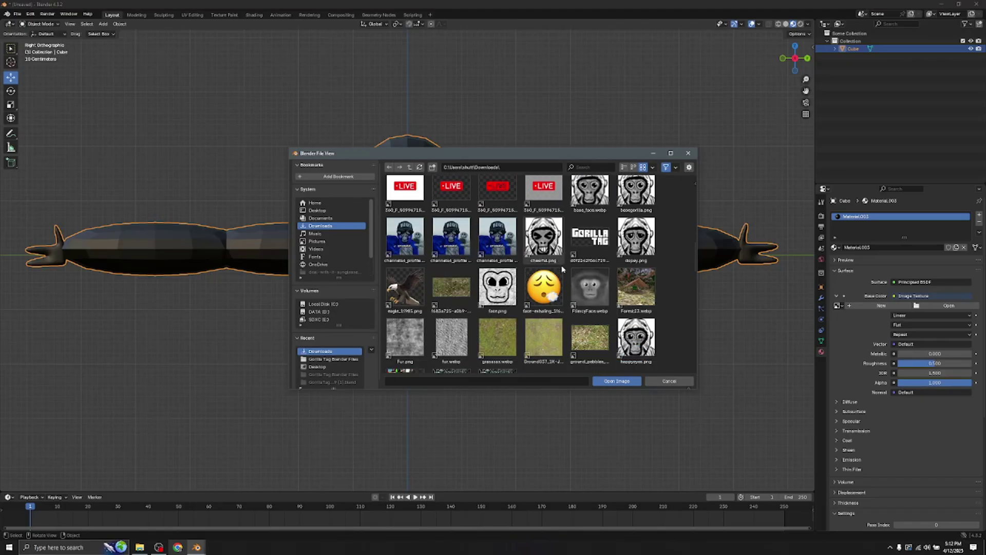
pyautogui.scroll(-1, 533, 280)
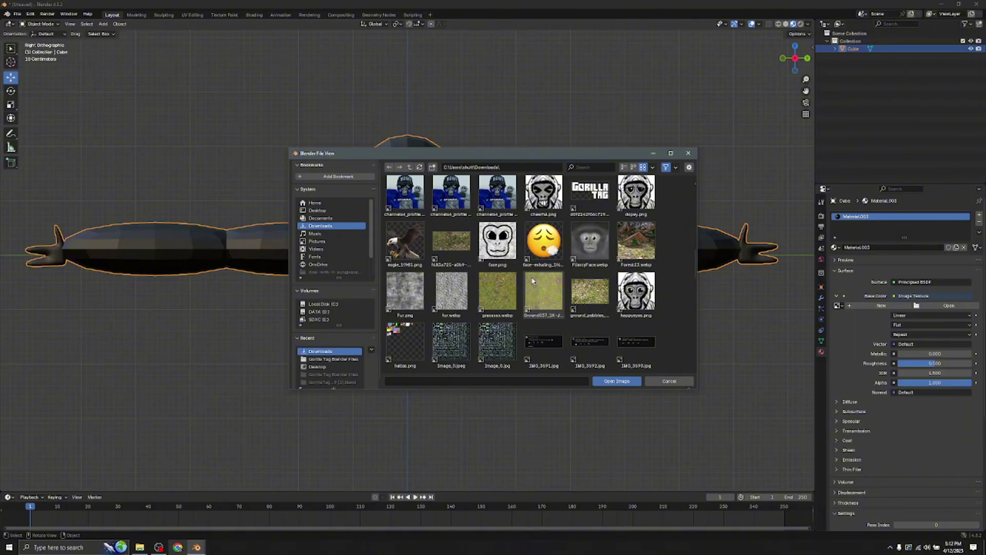
pyautogui.click(398, 300)
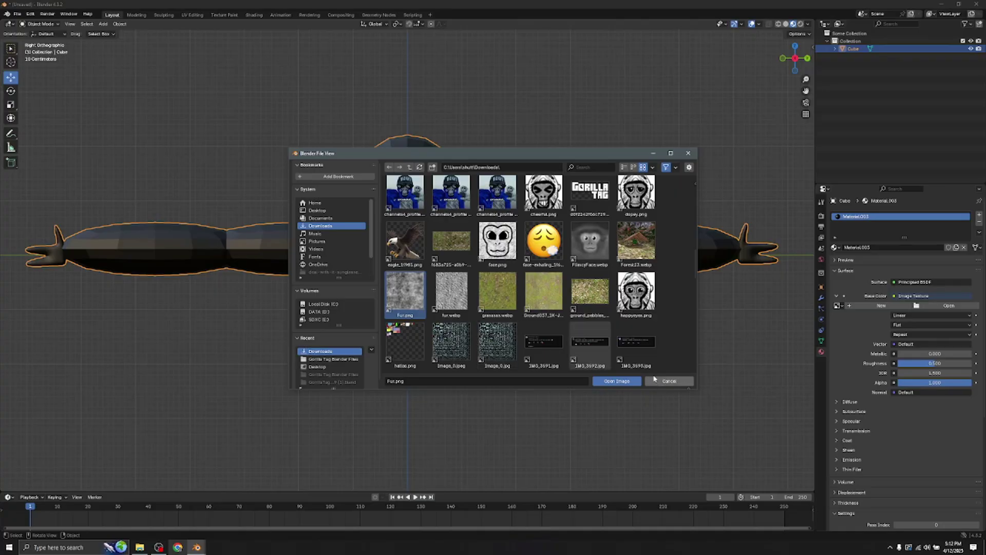
pyautogui.click(619, 380)
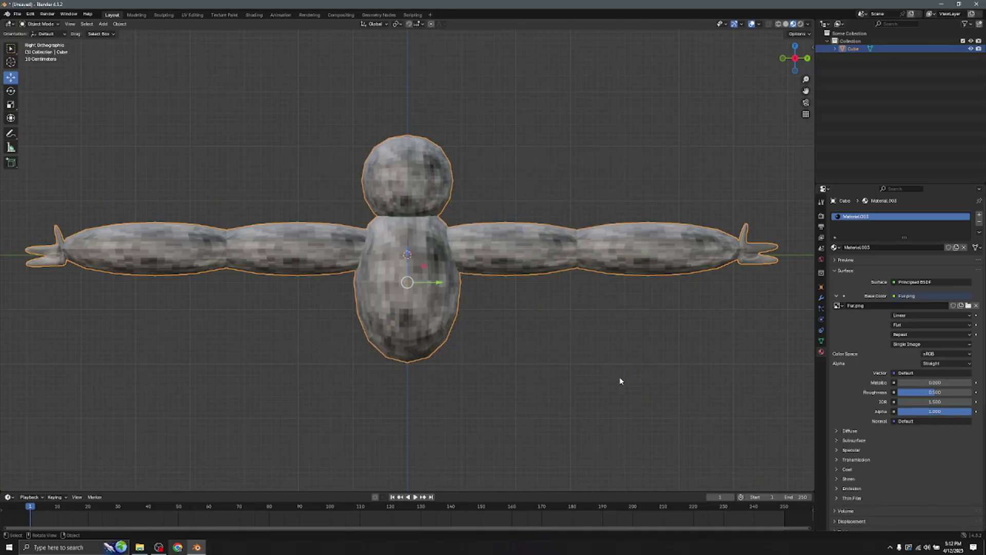
# Step: Return to the straight side view, enter Edit Mode and select the whole mesh
pyautogui.scroll(2, 598, 375)
pyautogui.scroll(-4, 598, 376)
pyautogui.scroll(3, 605, 369)
pyautogui.scroll(-1, 620, 361)
pyautogui.moveTo(793, 54); pyautogui.dragTo(806, 76)
pyautogui.click(806, 59)
pyautogui.scroll(3, 796, 155)
pyautogui.scroll(-4, 785, 166)
pyautogui.click(40, 24)
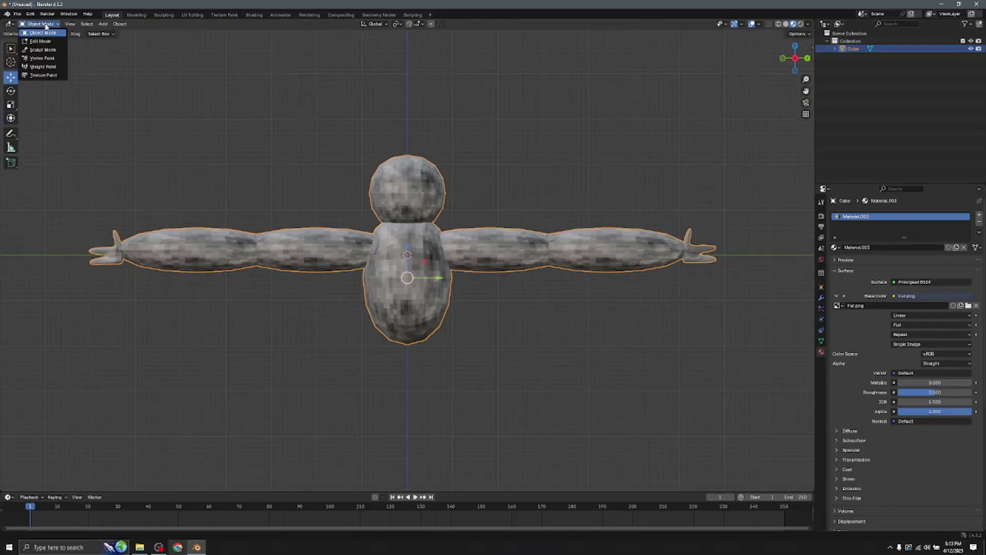
pyautogui.click(37, 41)
pyautogui.press('a')
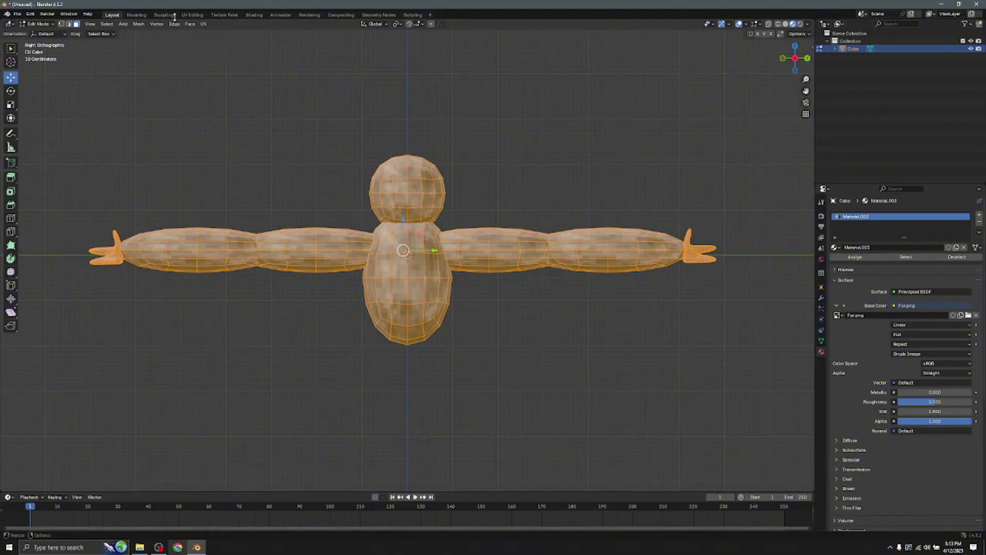
# Step: In UV Editing, select all UVs and re-unwrap the body with Smart UV Project
pyautogui.click(193, 15)
pyautogui.scroll(-5, 224, 205)
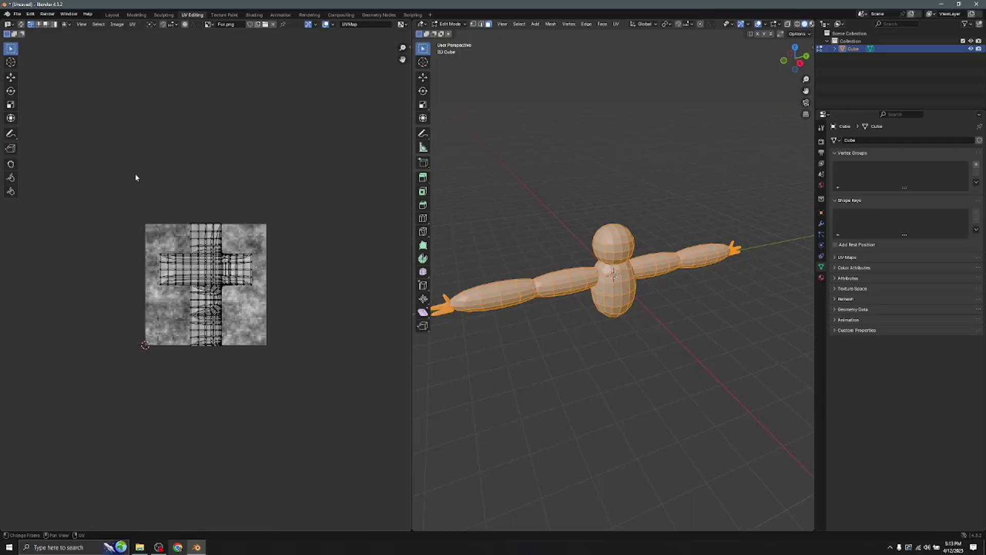
pyautogui.moveTo(120, 196); pyautogui.dragTo(334, 406)
pyautogui.rightClick(182, 277)
pyautogui.click(145, 273)
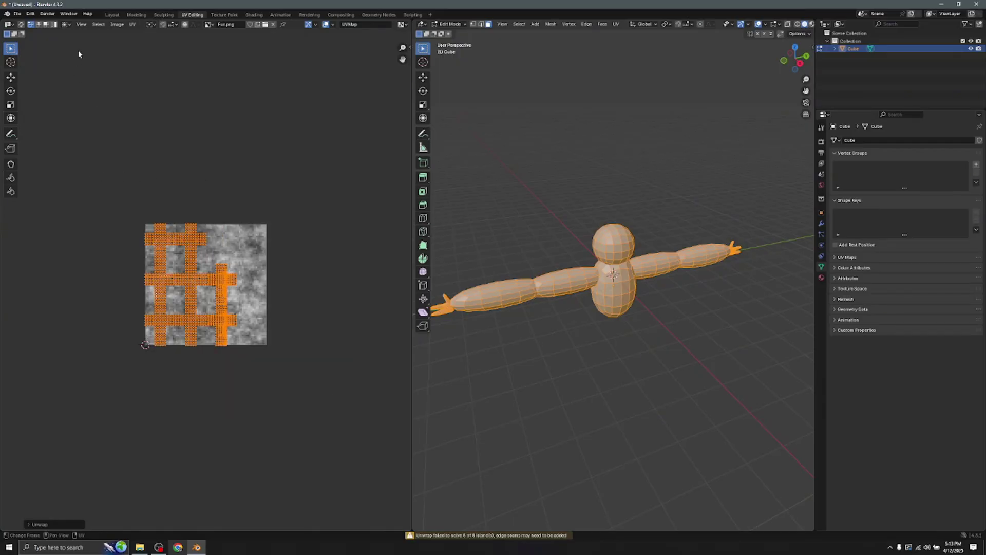
pyautogui.click(132, 25)
pyautogui.click(160, 200)
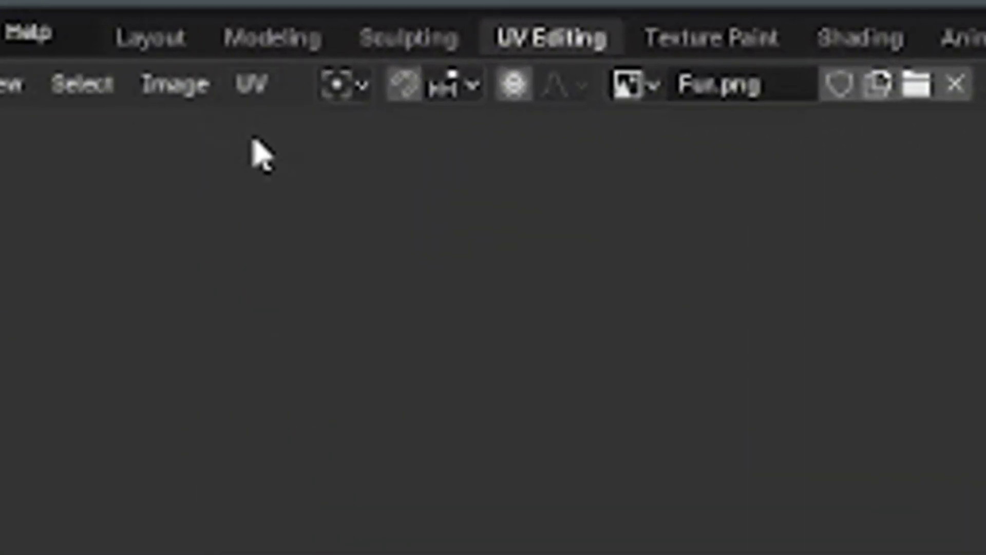
pyautogui.click(276, 92)
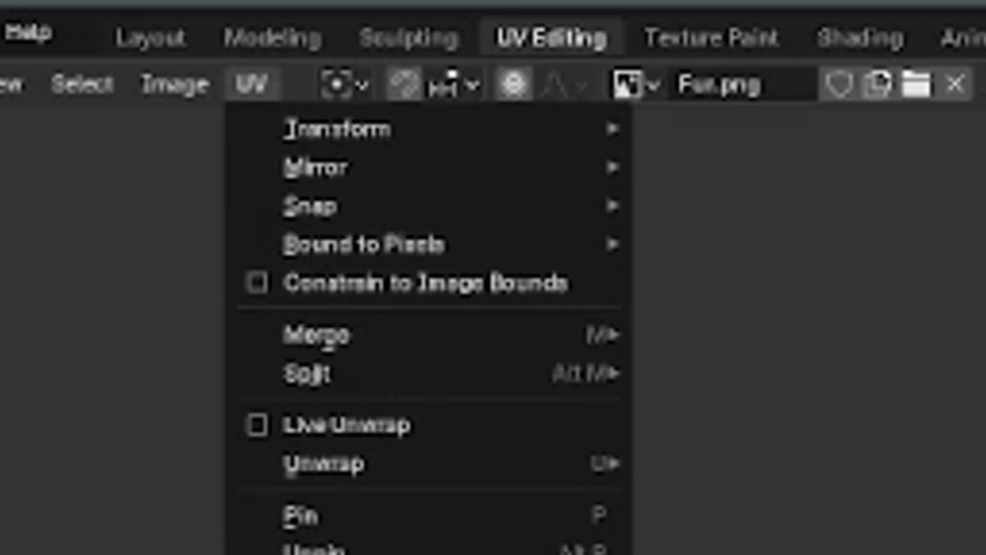
pyautogui.moveTo(550, 467)
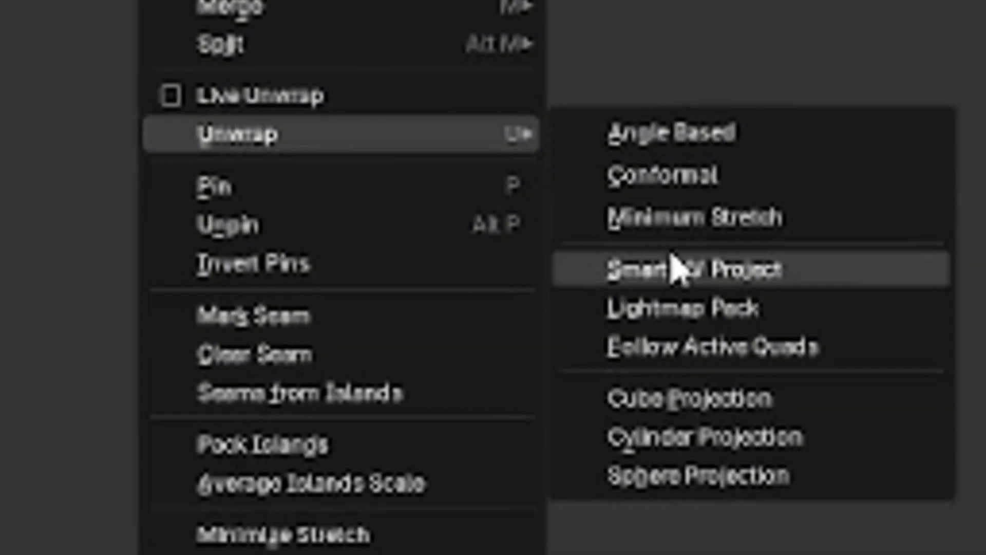
pyautogui.click(677, 267)
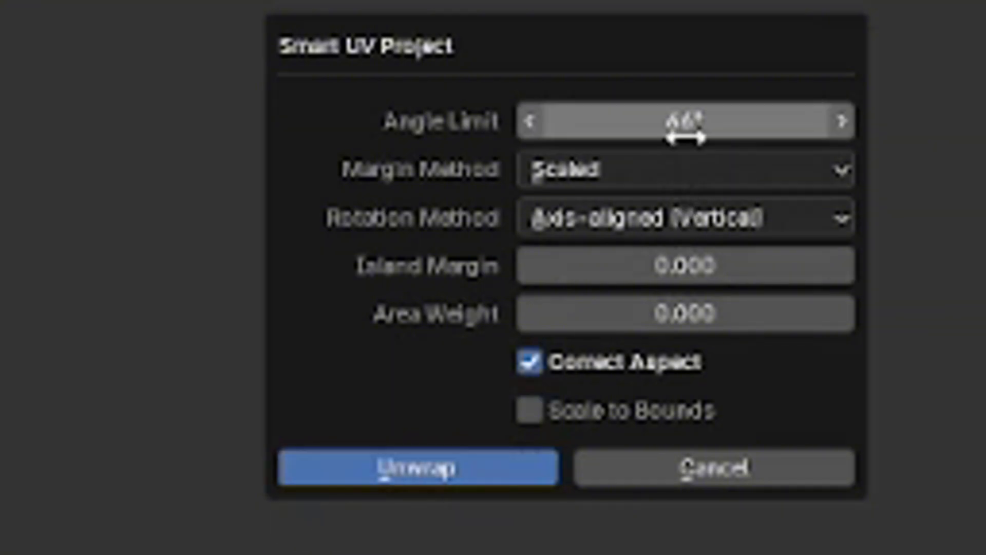
pyautogui.click(467, 474)
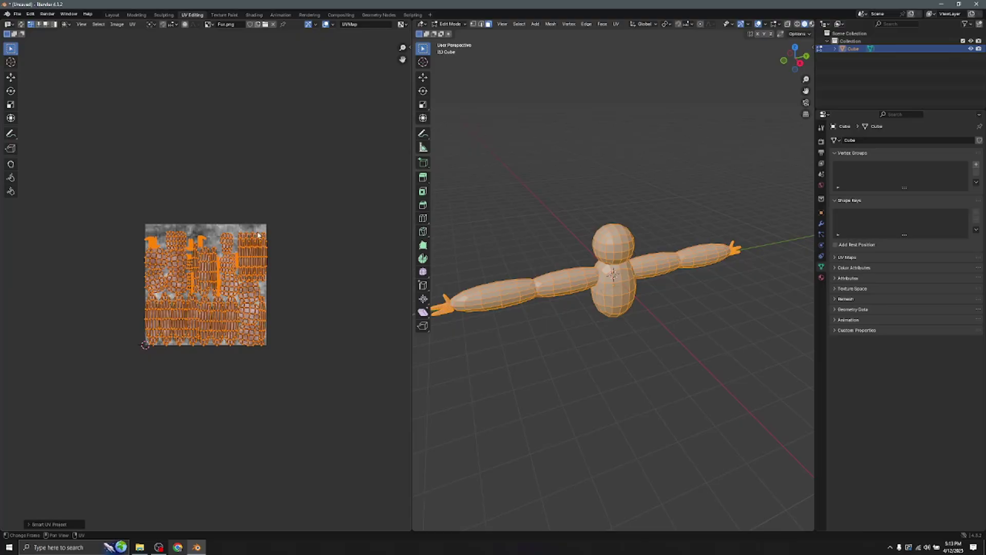
# Step: Scale the UV islands up about 3x and return to the Layout workspace
pyautogui.press('s')
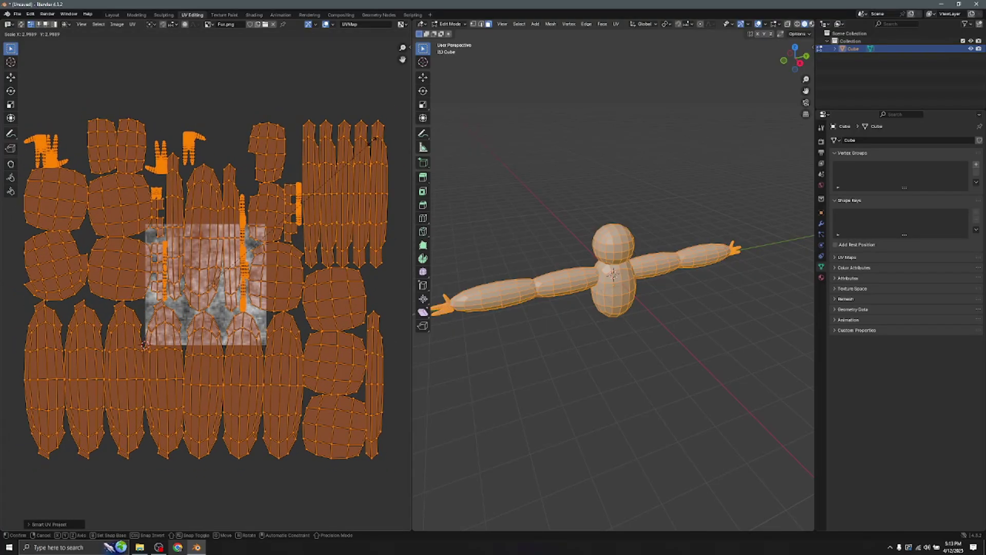
pyautogui.click(375, 139)
pyautogui.scroll(-8, 326, 174)
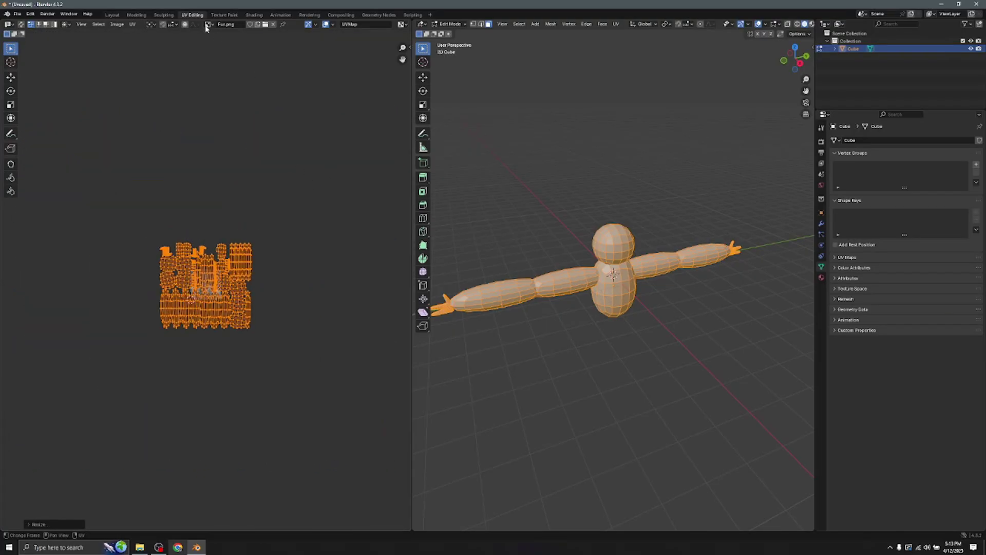
pyautogui.click(114, 15)
# Step: Reset to the side view along X and enter Edit Mode with the whole body selected
pyautogui.click(671, 88)
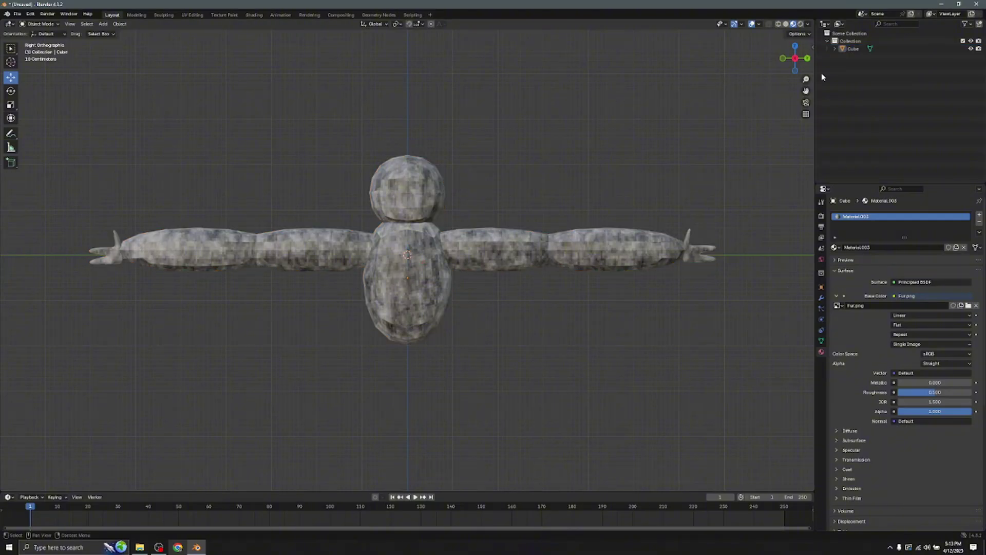
pyautogui.moveTo(796, 58); pyautogui.dragTo(795, 64)
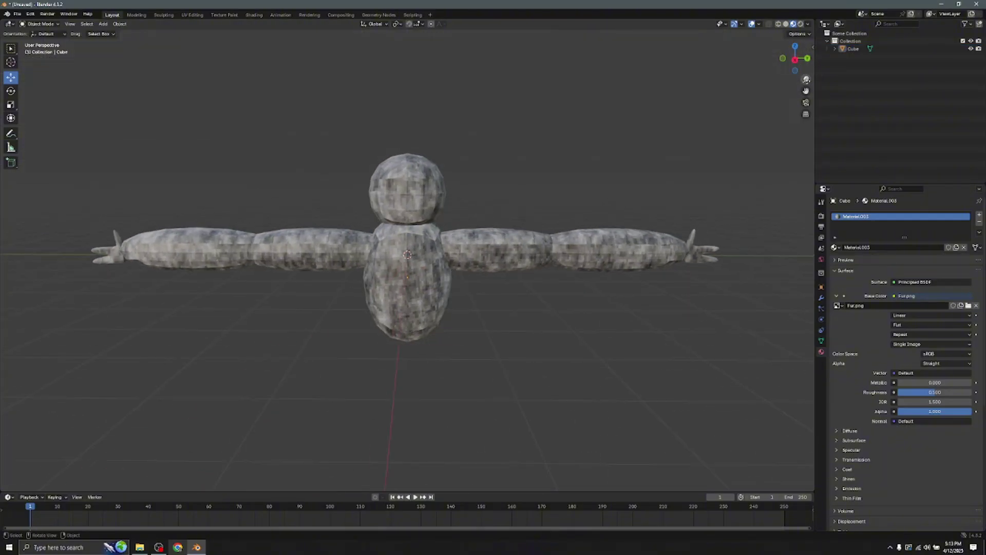
pyautogui.click(795, 60)
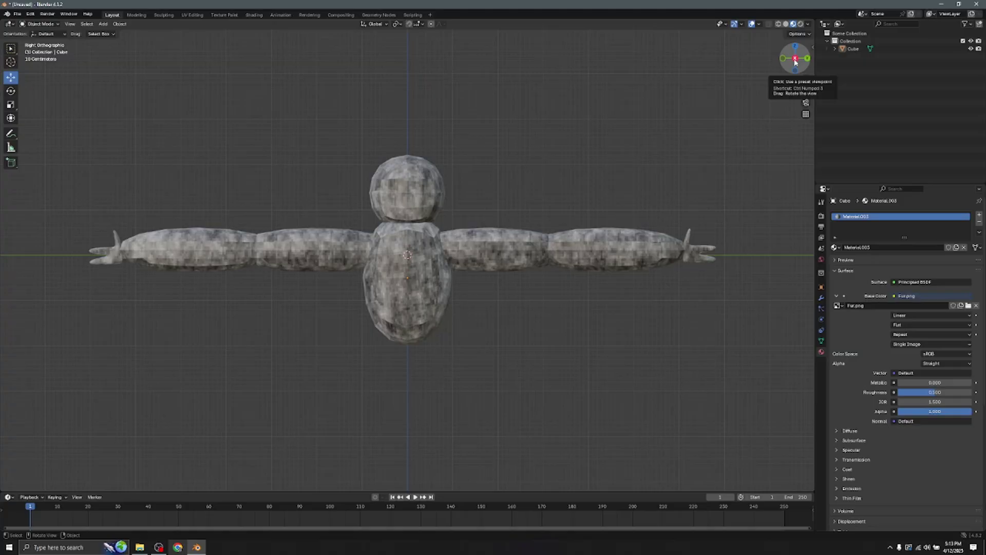
pyautogui.press('a')
pyautogui.click(40, 24)
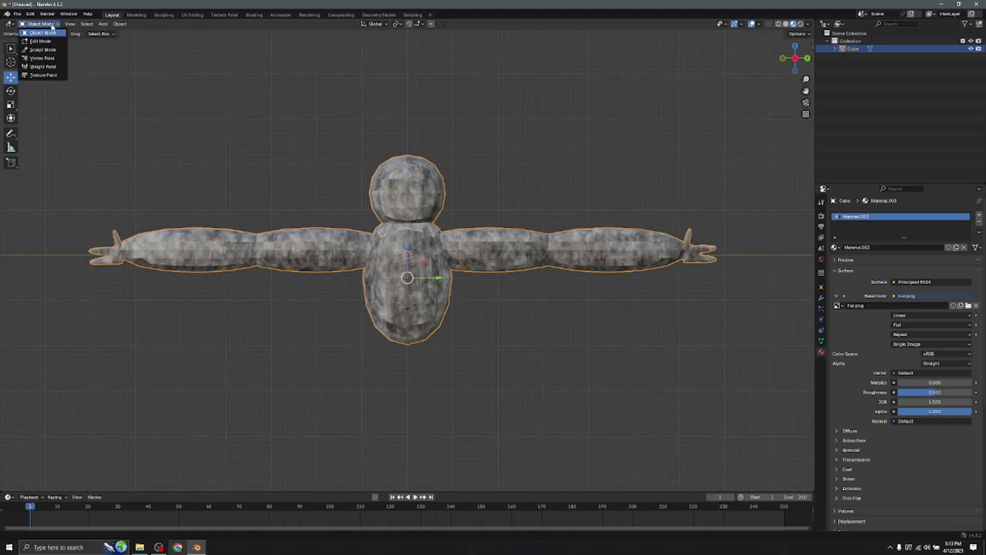
pyautogui.click(45, 42)
# Step: Select a band of faces across the head's front and subdivide them
pyautogui.scroll(4, 428, 145)
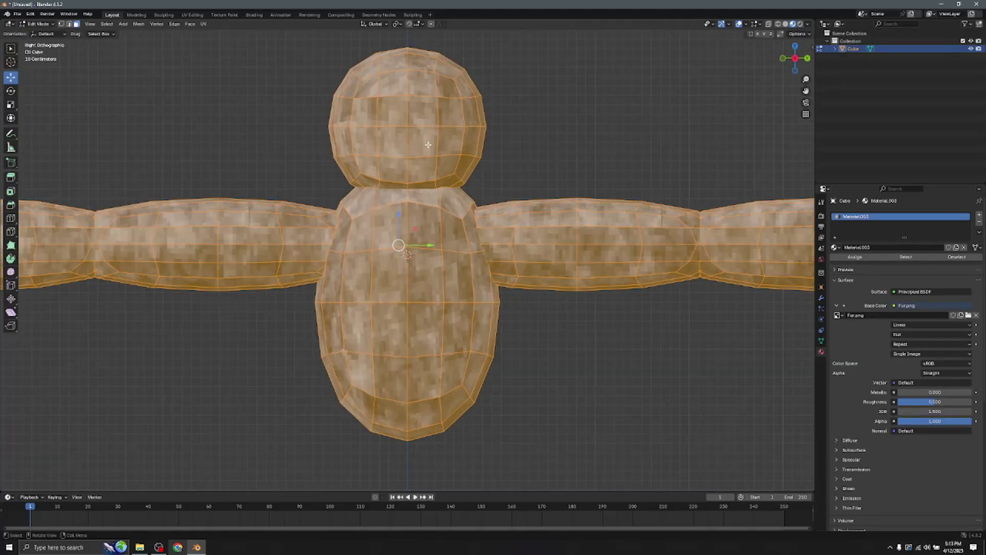
pyautogui.click(388, 135)
pyautogui.moveTo(364, 133); pyautogui.dragTo(452, 170)
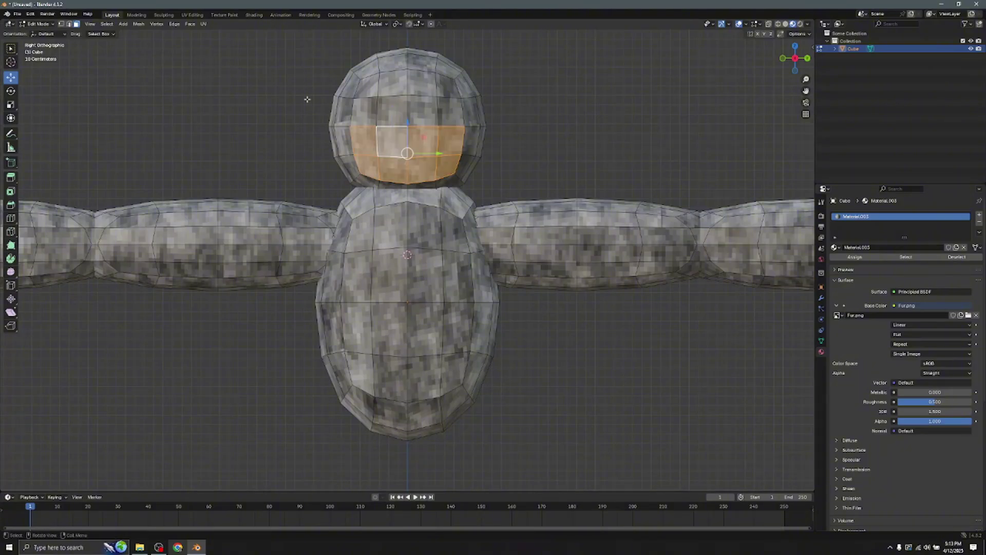
pyautogui.hotkey('ctrl', 'f')
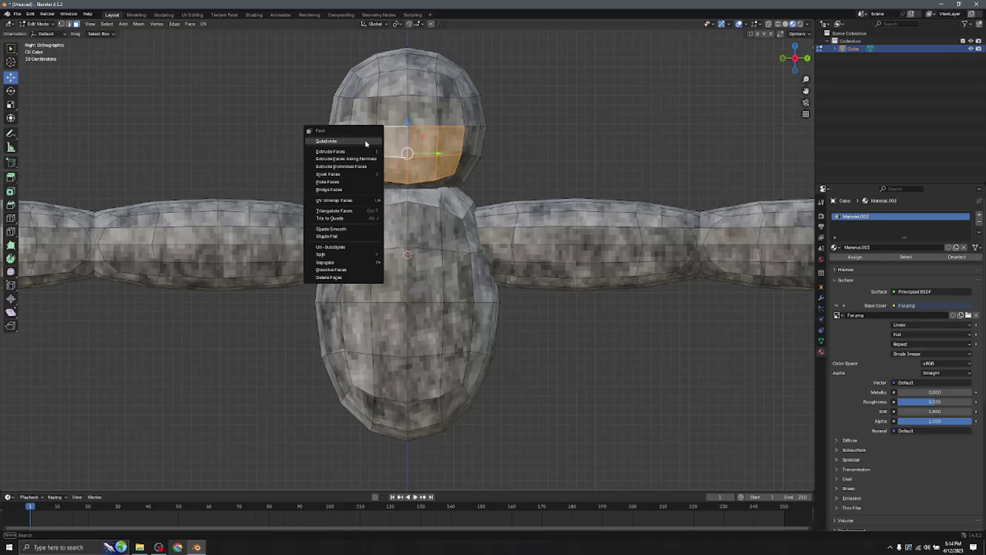
pyautogui.click(365, 142)
# Step: Extrude the subdivided head faces outward into a snout and return to Object Mode
pyautogui.moveTo(371, 139); pyautogui.dragTo(532, 105, button='middle')
pyautogui.press('e')
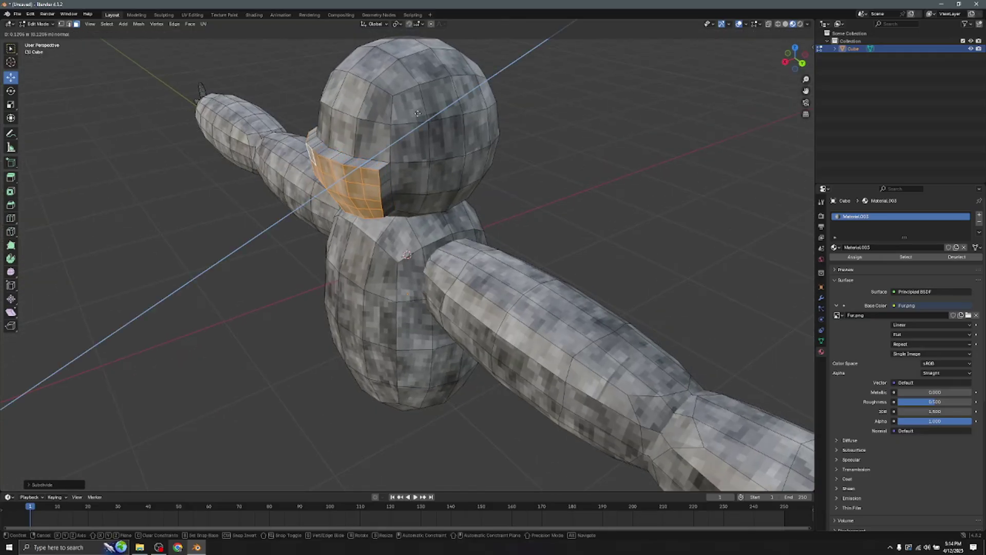
pyautogui.click(420, 112)
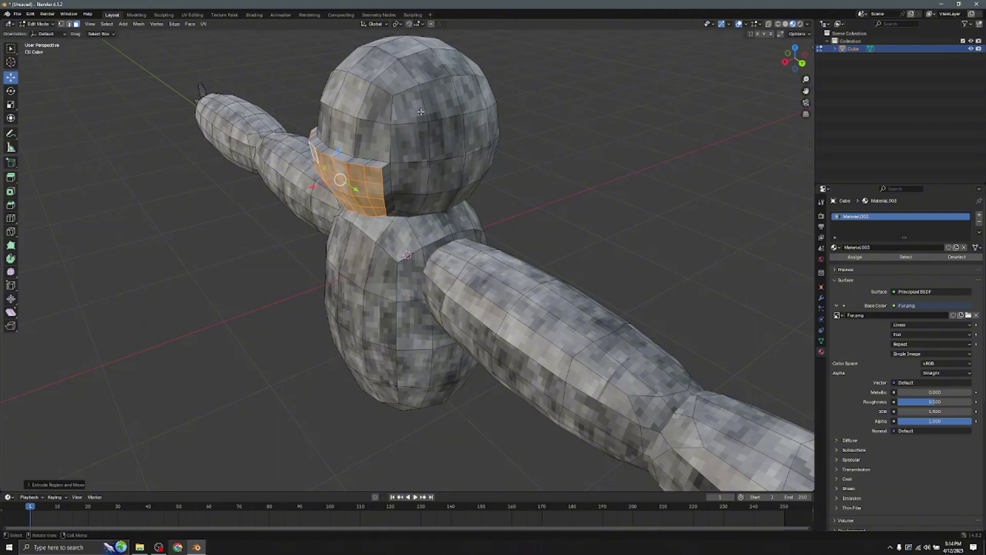
pyautogui.click(38, 23)
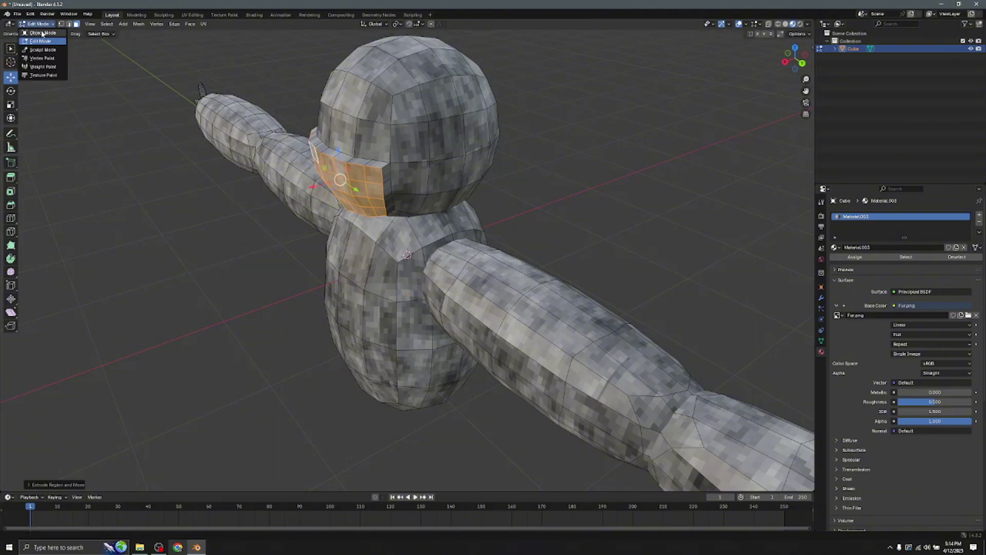
pyautogui.click(42, 33)
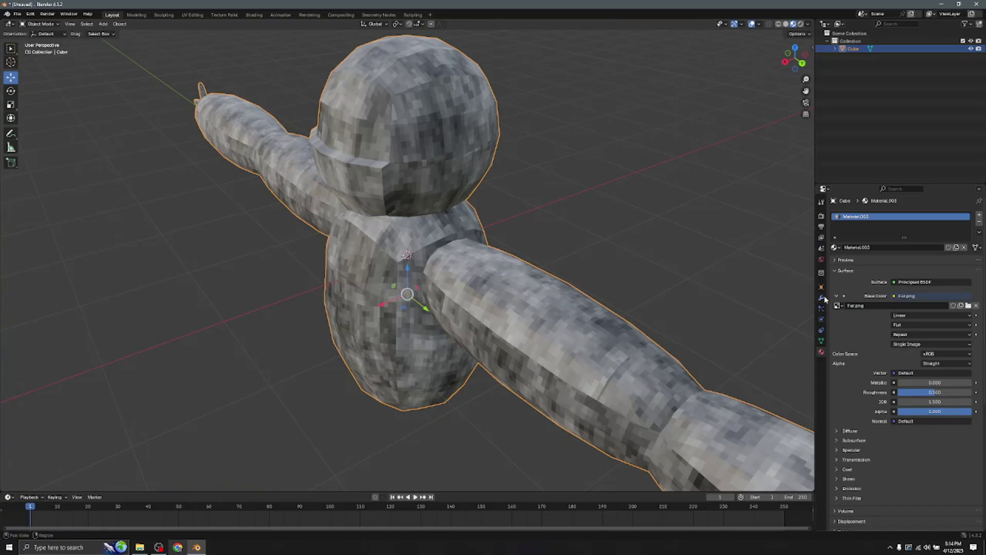
# Step: Add a Subdivision modifier to smooth the figure
pyautogui.click(822, 298)
pyautogui.click(927, 218)
pyautogui.moveTo(928, 220)
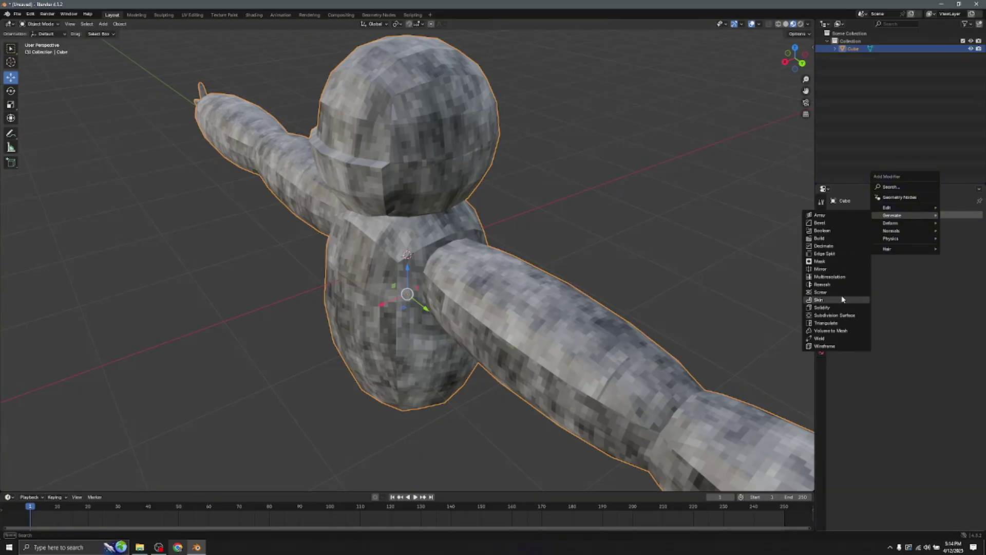
pyautogui.click(842, 315)
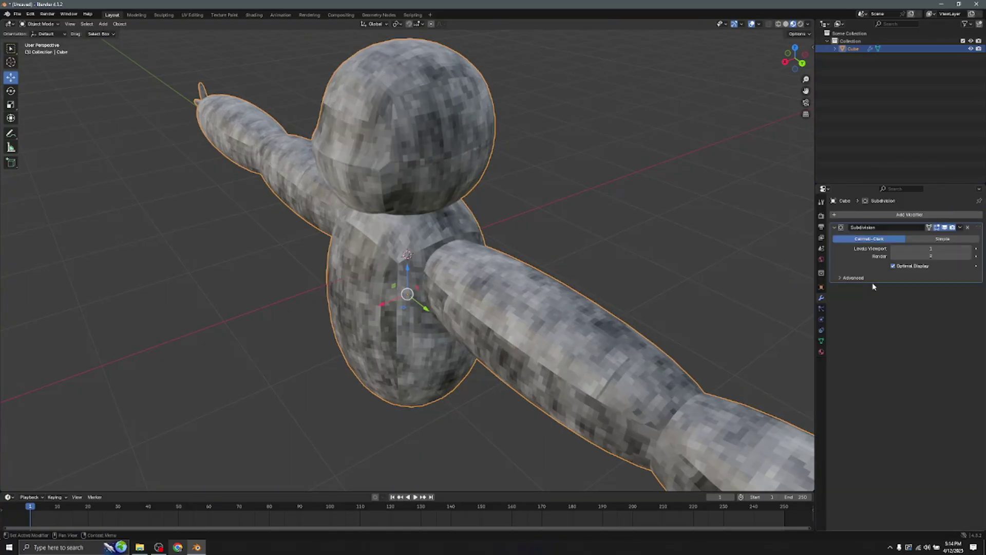
# Step: In Edit Mode, select the body's front faces and extrude them slightly outward
pyautogui.click(698, 166)
pyautogui.moveTo(793, 64)
pyautogui.mouseDown()
pyautogui.moveTo(782, 59)
pyautogui.moveTo(796, 58)
pyautogui.mouseUp()
pyautogui.click(796, 61)
pyautogui.click(40, 25)
pyautogui.click(39, 41)
pyautogui.moveTo(367, 234); pyautogui.dragTo(455, 358)
pyautogui.moveTo(792, 64); pyautogui.dragTo(755, 76)
pyautogui.press('e')
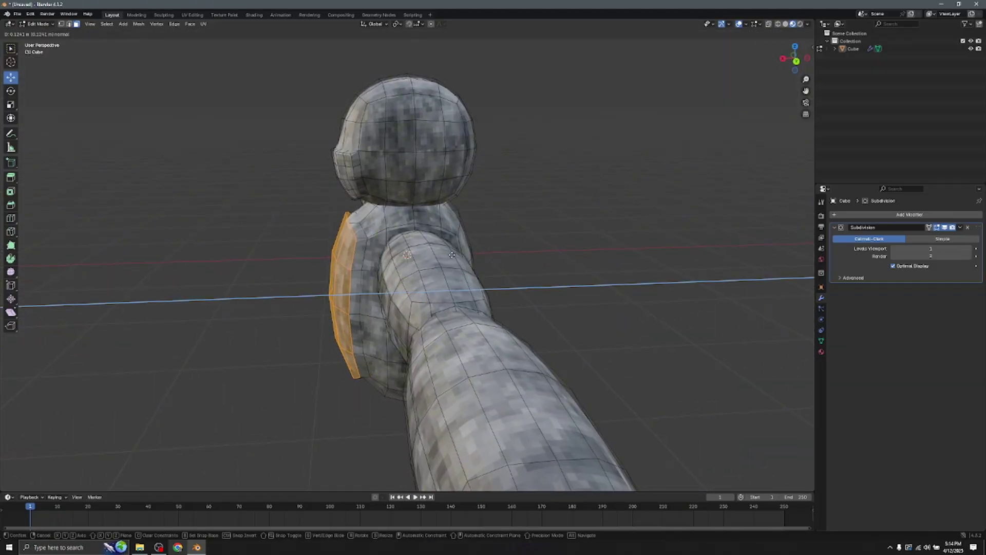
pyautogui.click(450, 255)
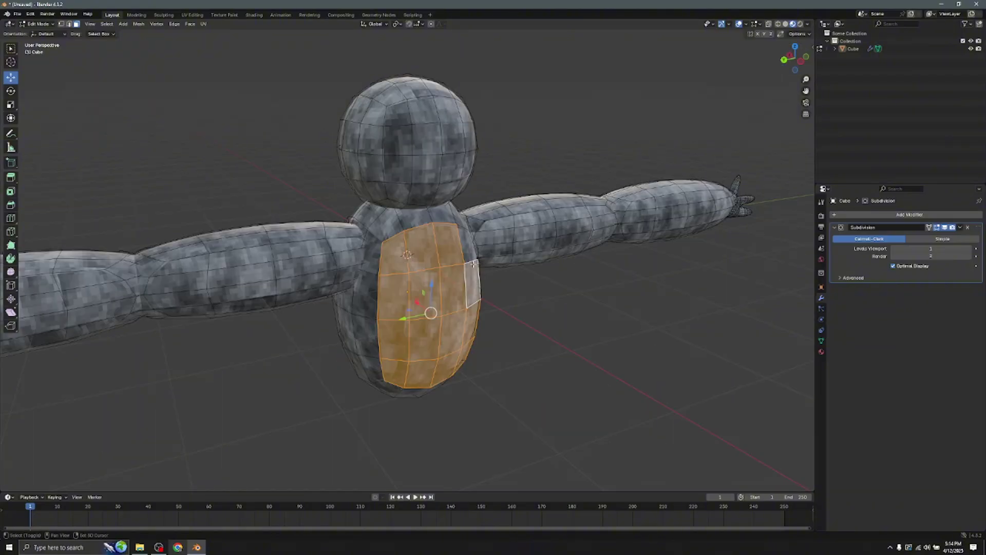
# Step: Add an upper side face, try tilting the selection about 14 degrees, then undo it
pyautogui.keyDown('shift'); pyautogui.click(468, 248); pyautogui.keyUp('shift')
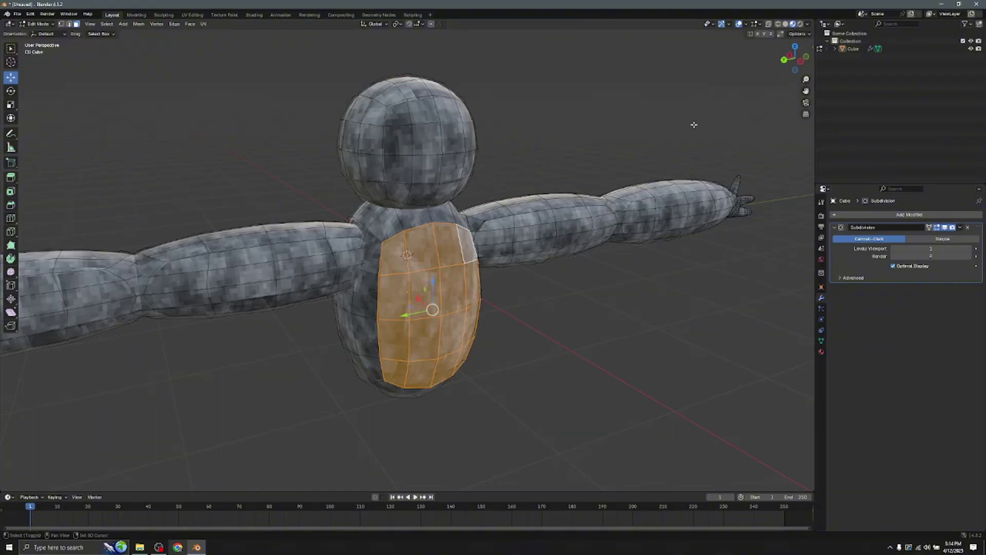
pyautogui.moveTo(787, 73); pyautogui.dragTo(813, 73)
pyautogui.click(11, 91)
pyautogui.moveTo(465, 294); pyautogui.dragTo(423, 292)
pyautogui.hotkey('ctrl', 'z')
pyautogui.click(11, 78)
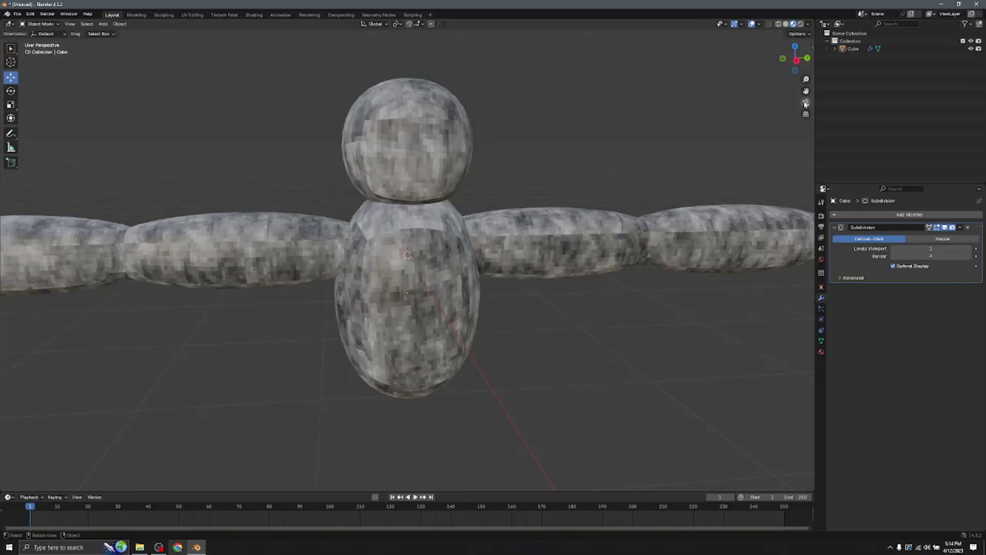
# Step: Enter Edit Mode and select the front faces of the head
pyautogui.click(796, 59)
pyautogui.scroll(-3, 510, 154)
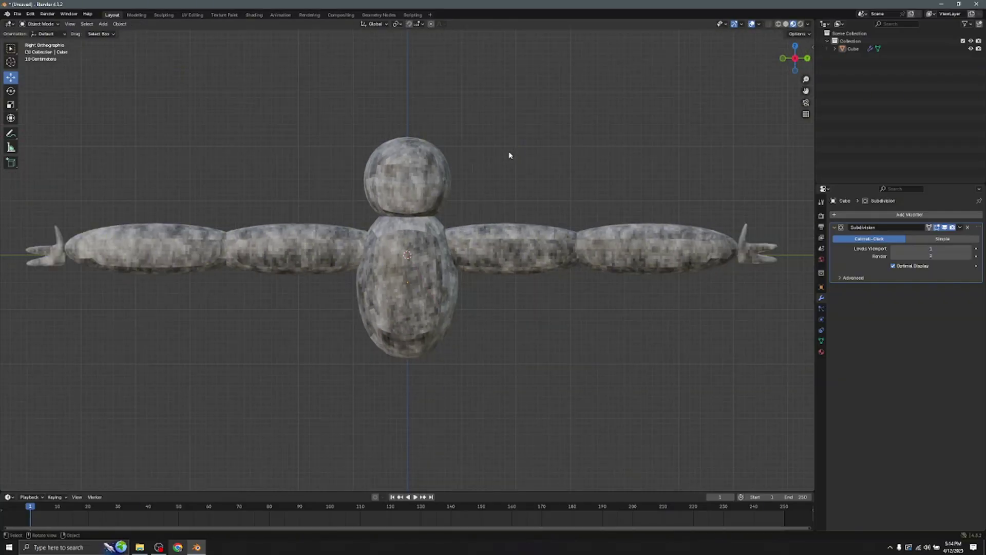
pyautogui.click(411, 181)
pyautogui.click(40, 24)
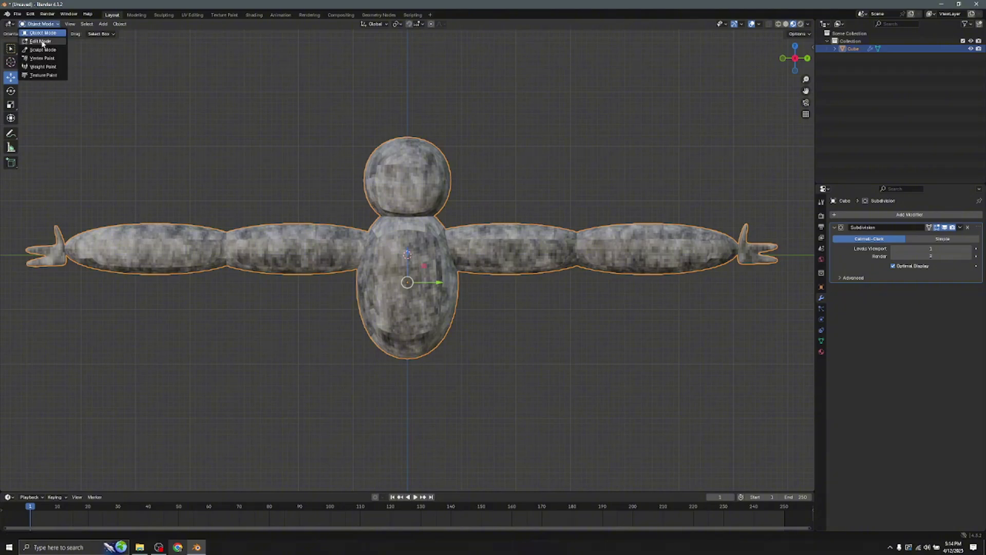
pyautogui.click(38, 41)
pyautogui.scroll(2, 383, 116)
pyautogui.moveTo(371, 111); pyautogui.dragTo(456, 190)
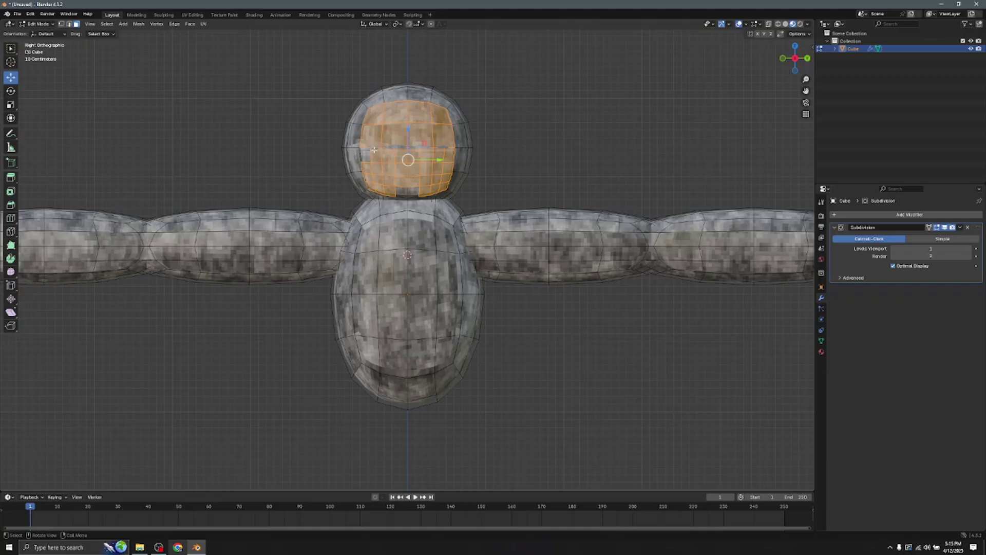
pyautogui.keyDown('shift'); pyautogui.click(415, 193); pyautogui.keyUp('shift')
pyautogui.keyDown('shift'); pyautogui.click(425, 191); pyautogui.keyUp('shift')
# Step: Add a new material slot, assign the head faces, and create Material.005 for it
pyautogui.click(821, 353)
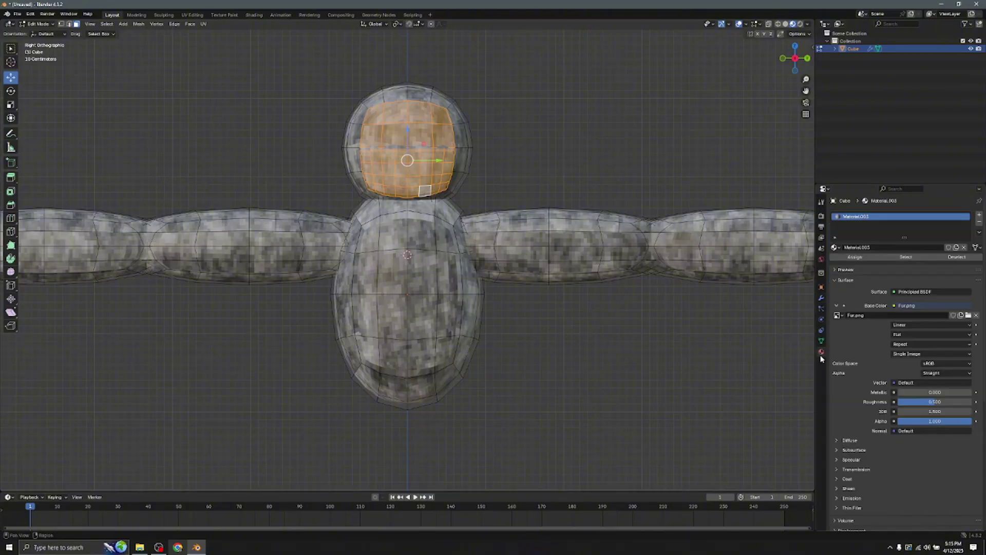
pyautogui.click(980, 216)
pyautogui.click(871, 272)
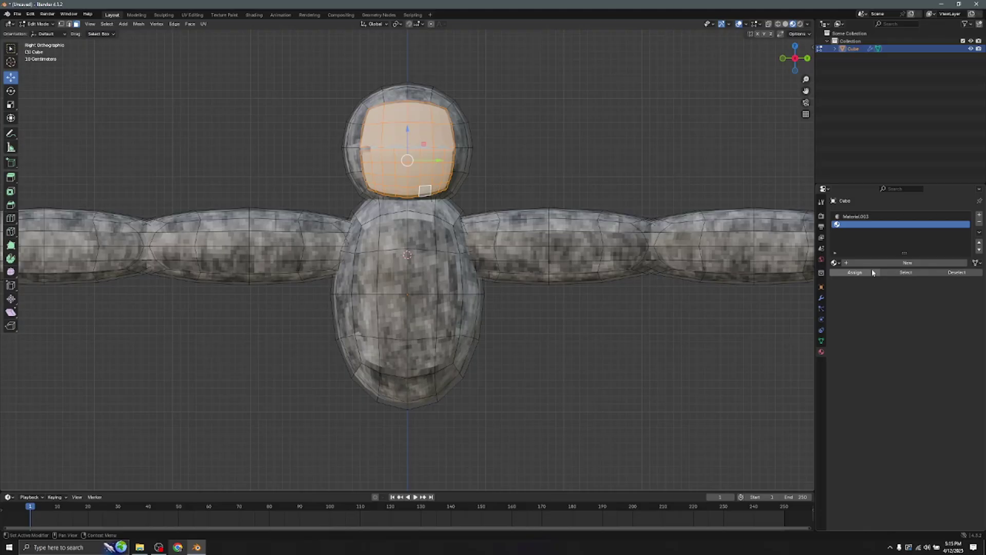
pyautogui.click(903, 262)
pyautogui.click(893, 321)
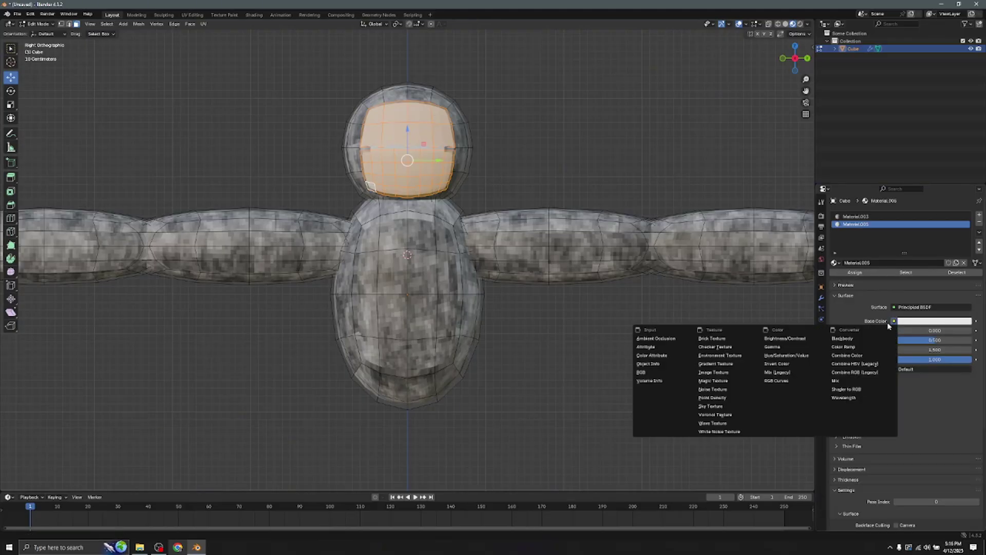
pyautogui.click(894, 321)
# Step: Feed Material.005's Base Color from an Image Texture loaded with FilmyFace.webp
pyautogui.click(725, 375)
pyautogui.click(927, 333)
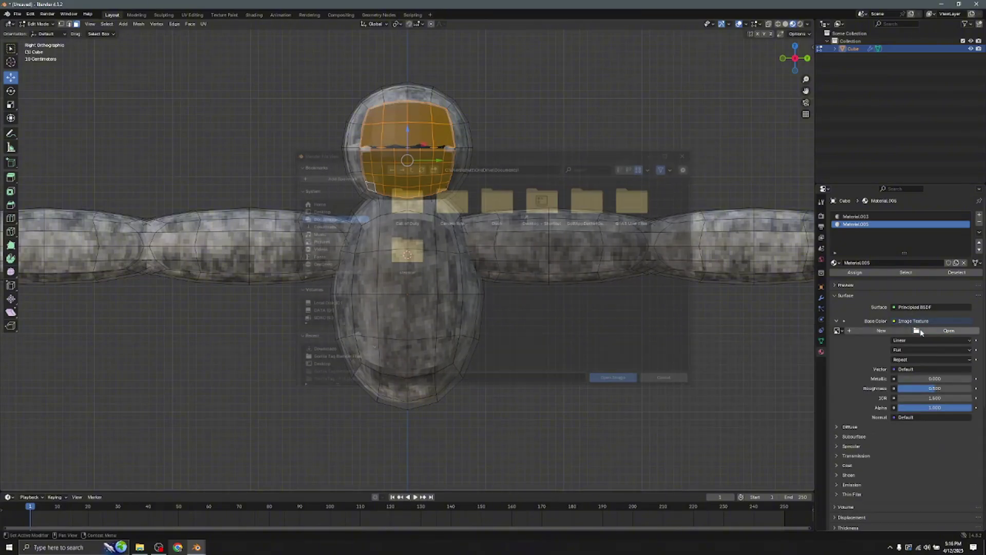
pyautogui.scroll(-15, 479, 233)
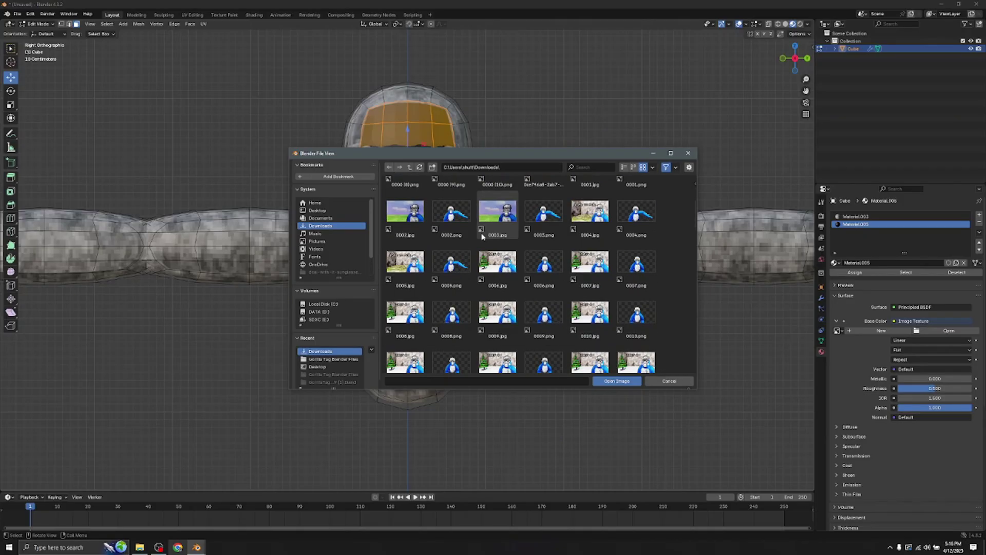
pyautogui.scroll(-10, 568, 249)
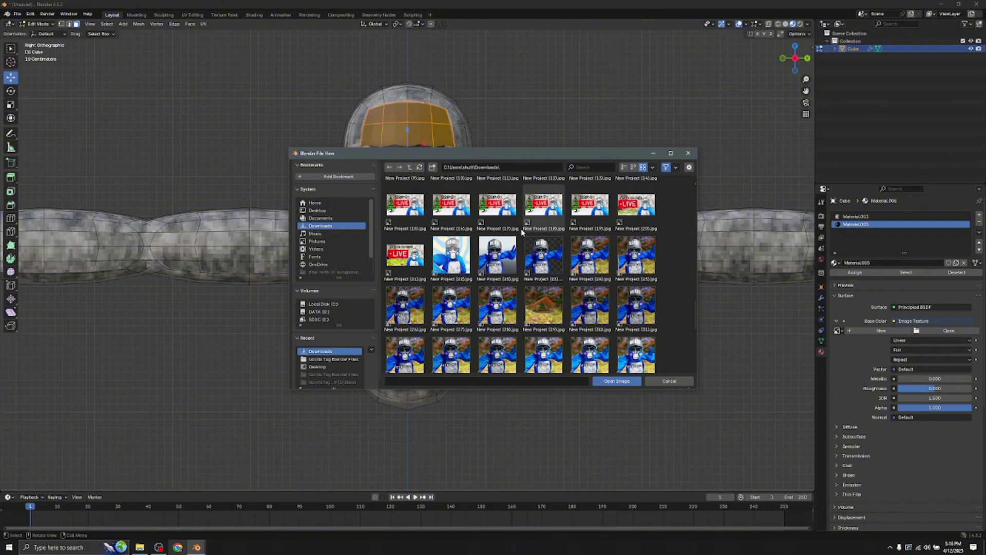
pyautogui.scroll(6, 522, 232)
pyautogui.scroll(-12, 447, 302)
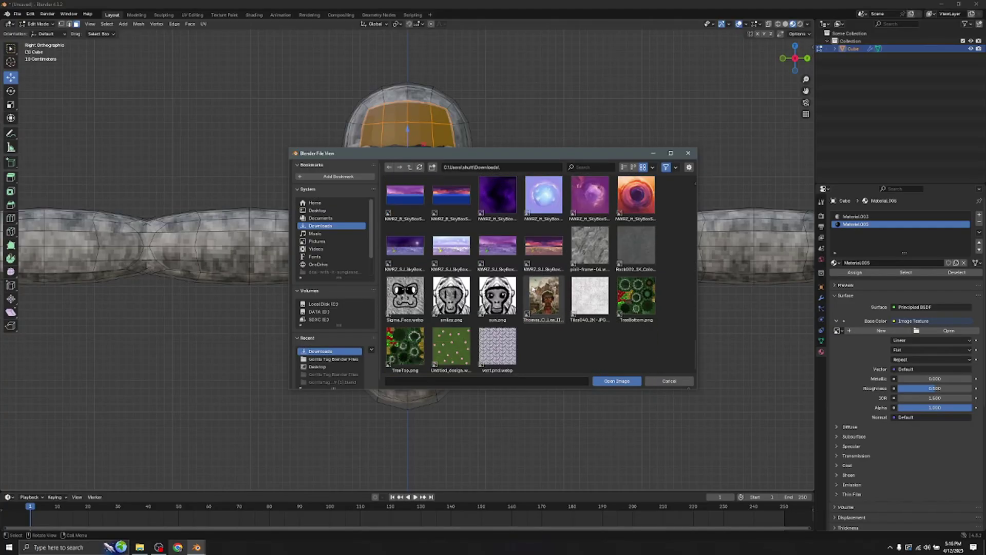
pyautogui.scroll(3, 590, 288)
pyautogui.scroll(-1, 602, 288)
pyautogui.scroll(1, 603, 289)
pyautogui.scroll(8, 602, 288)
pyautogui.scroll(-2, 591, 298)
pyautogui.scroll(2, 586, 303)
pyautogui.click(584, 306)
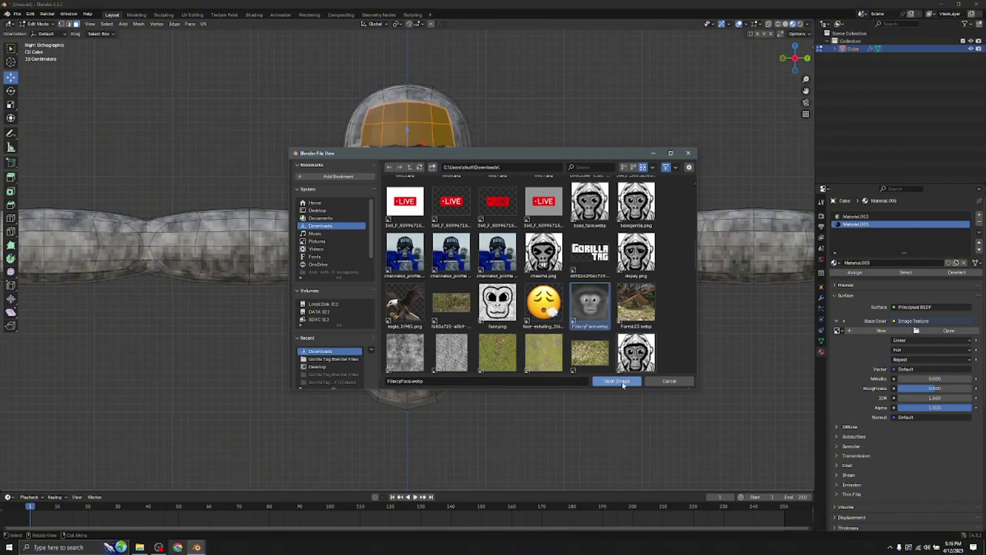
pyautogui.click(617, 381)
pyautogui.scroll(4, 483, 118)
pyautogui.moveTo(407, 255); pyautogui.dragTo(410, 328, button='middle')
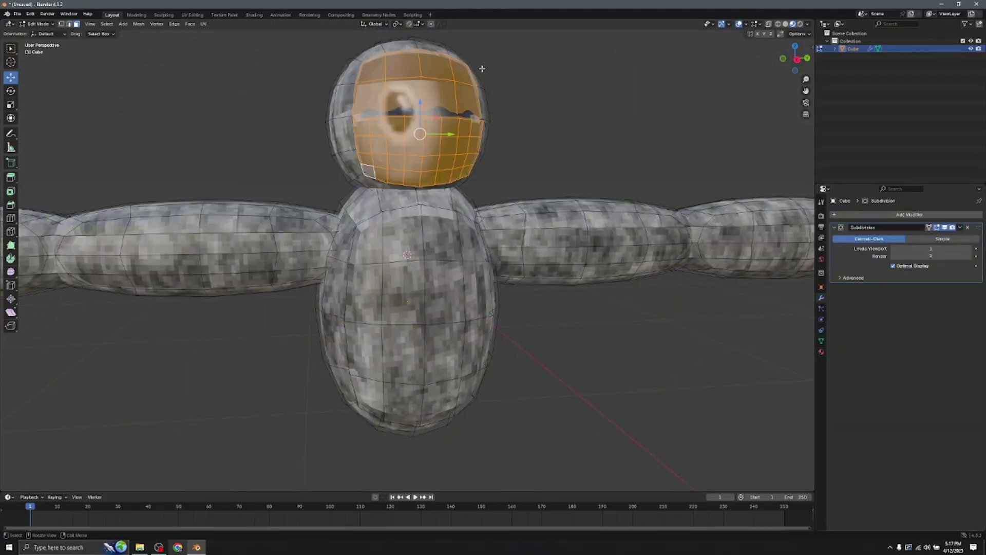
# Step: Unwrap the head-face UVs, rotate them about 94°, narrow, shift and shrink them over the eyes
pyautogui.click(193, 14)
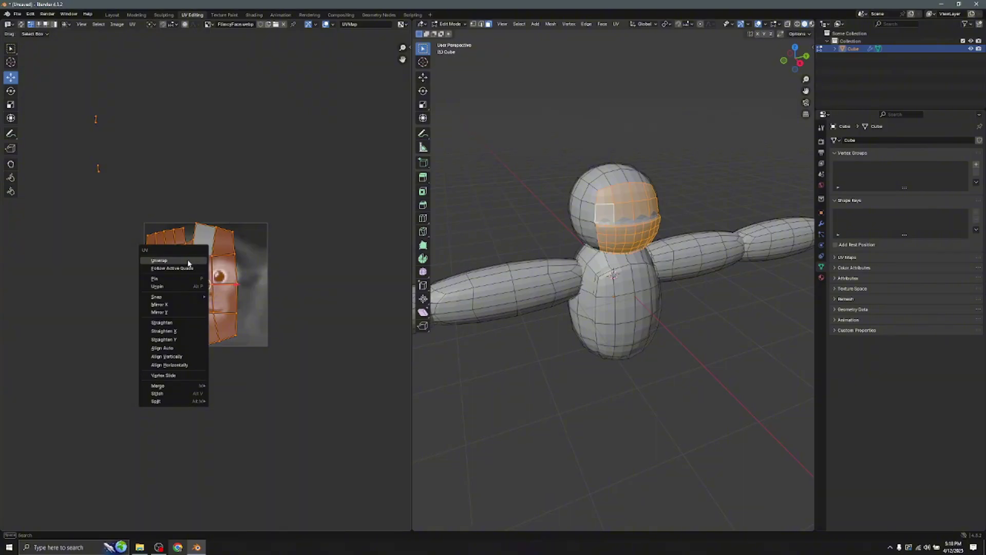
pyautogui.click(159, 260)
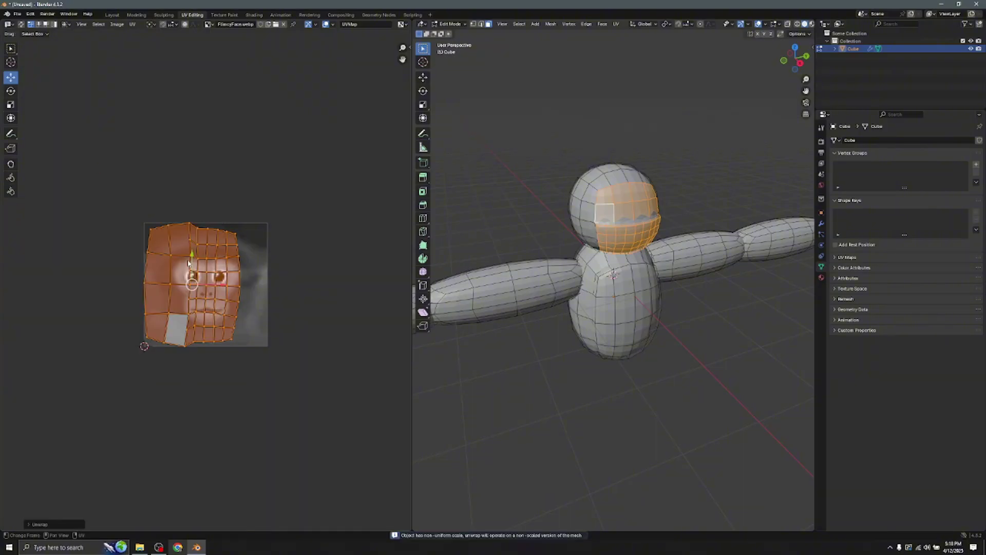
pyautogui.click(11, 91)
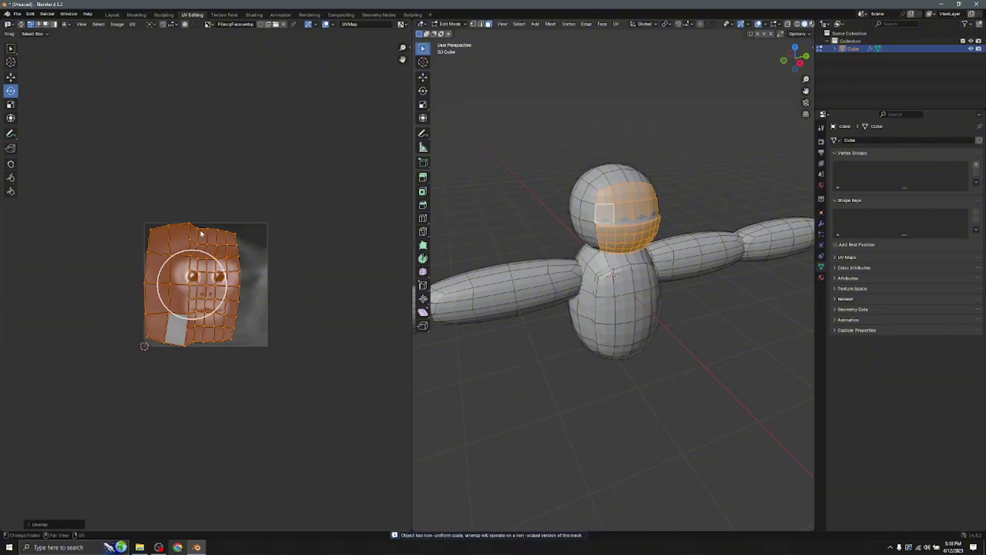
pyautogui.moveTo(208, 269); pyautogui.dragTo(229, 306)
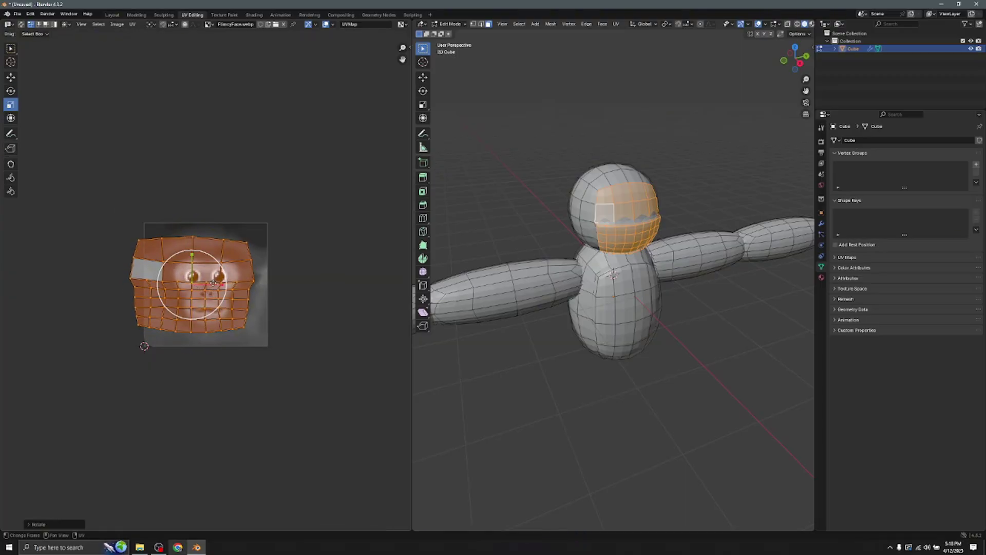
pyautogui.moveTo(208, 282); pyautogui.dragTo(203, 276)
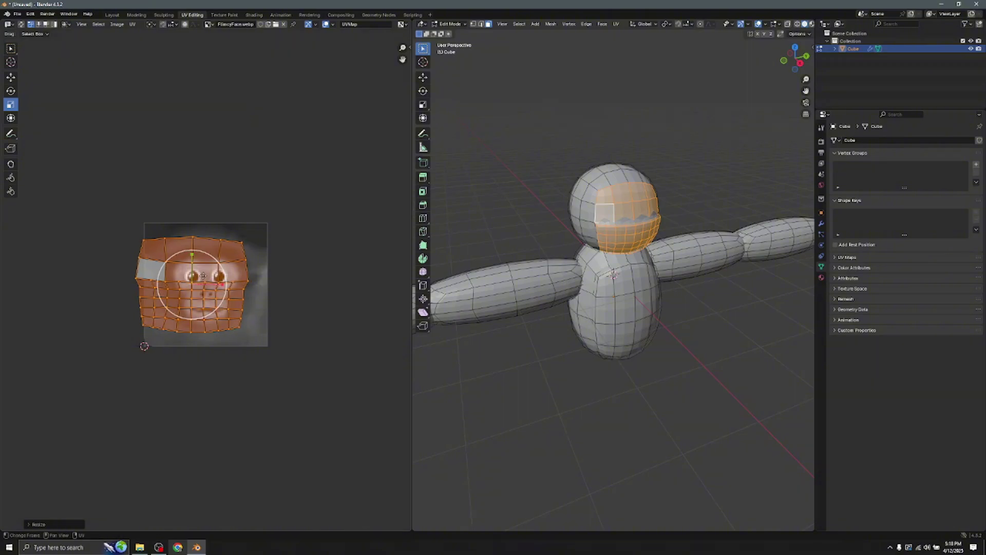
pyautogui.click(8, 78)
pyautogui.moveTo(225, 286); pyautogui.dragTo(202, 261)
pyautogui.press('s')
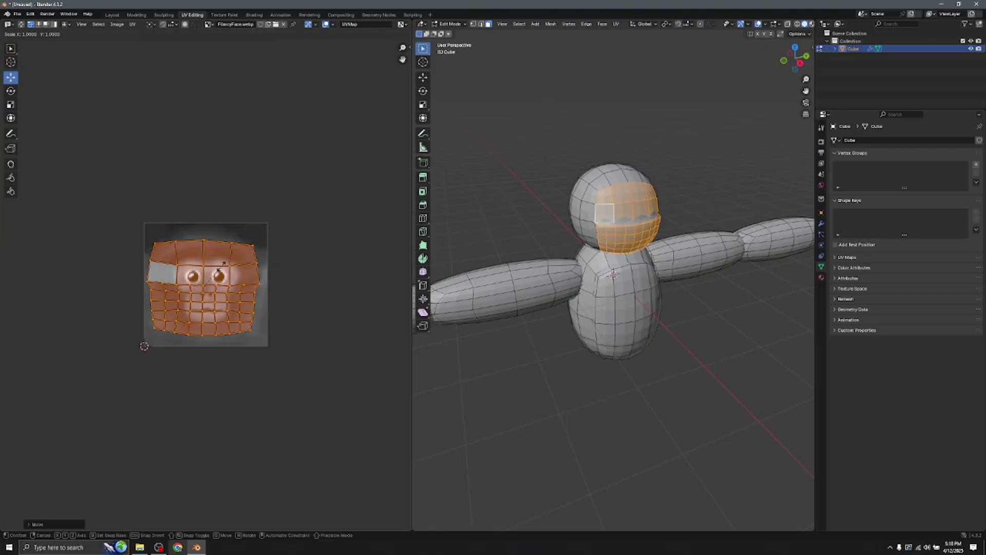
pyautogui.click(226, 286)
# Step: Select the faces at the mouth corners and under the mouth
pyautogui.press('g')
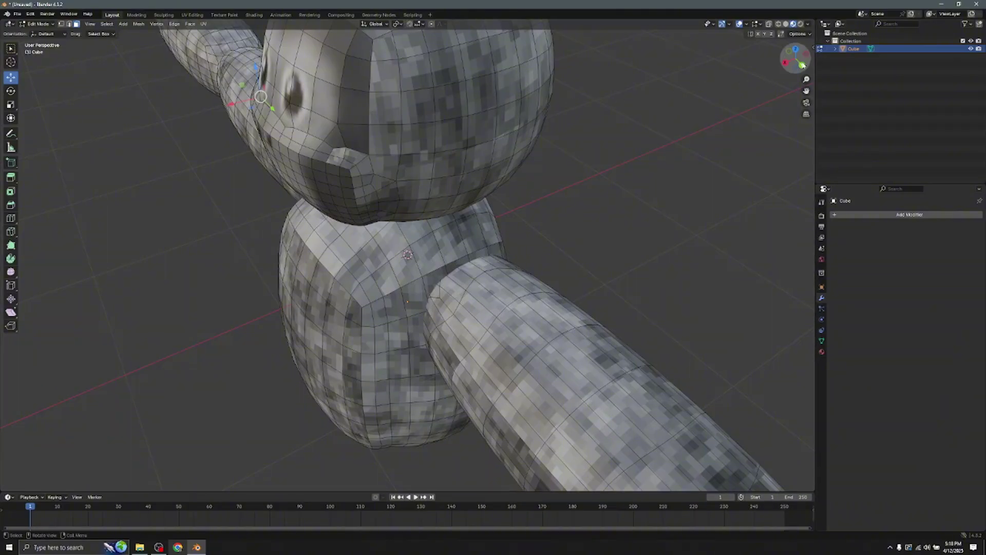
pyautogui.moveTo(798, 60); pyautogui.dragTo(813, 61)
pyautogui.moveTo(431, 256); pyautogui.dragTo(447, 247, button='middle')
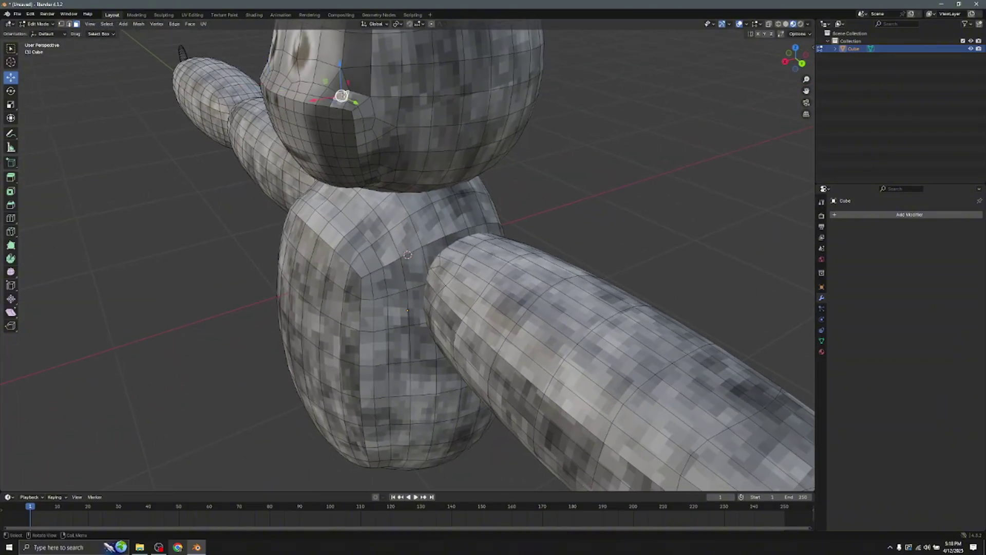
pyautogui.keyDown('shift'); pyautogui.click(338, 105); pyautogui.keyUp('shift')
pyautogui.keyDown('shift'); pyautogui.click(348, 107); pyautogui.keyUp('shift')
pyautogui.keyDown('shift'); pyautogui.click(358, 103); pyautogui.keyUp('shift')
pyautogui.keyDown('shift'); pyautogui.click(358, 113); pyautogui.keyUp('shift')
pyautogui.keyDown('shift'); pyautogui.click(365, 114); pyautogui.keyUp('shift')
pyautogui.keyDown('shift'); pyautogui.click(365, 113); pyautogui.keyUp('shift')
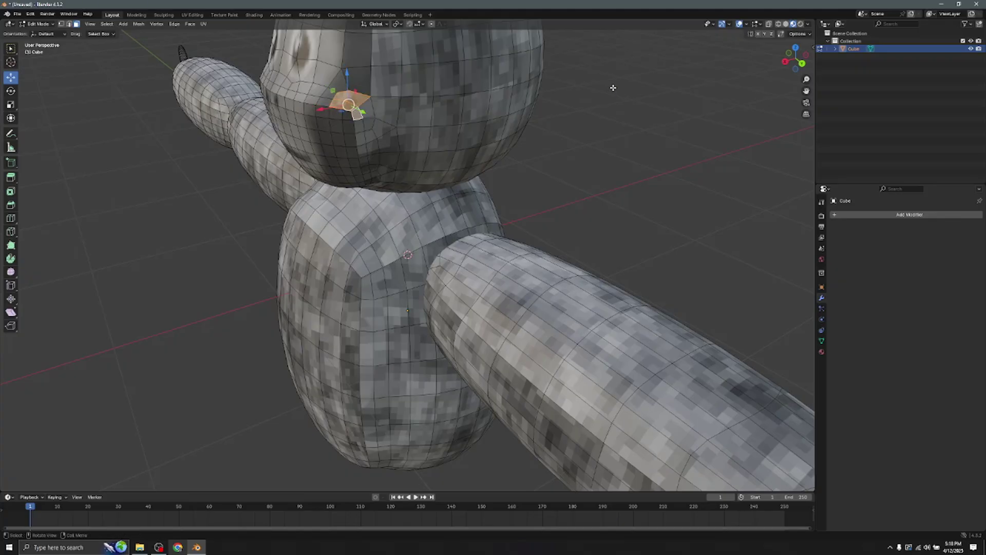
pyautogui.moveTo(801, 63); pyautogui.dragTo(882, 80)
pyautogui.keyDown('shift'); pyautogui.click(381, 177); pyautogui.keyUp('shift')
pyautogui.keyDown('shift'); pyautogui.click(399, 186); pyautogui.keyUp('shift')
# Step: Assign the Material.005 face-image material to the selected mouth faces
pyautogui.click(821, 352)
pyautogui.click(856, 224)
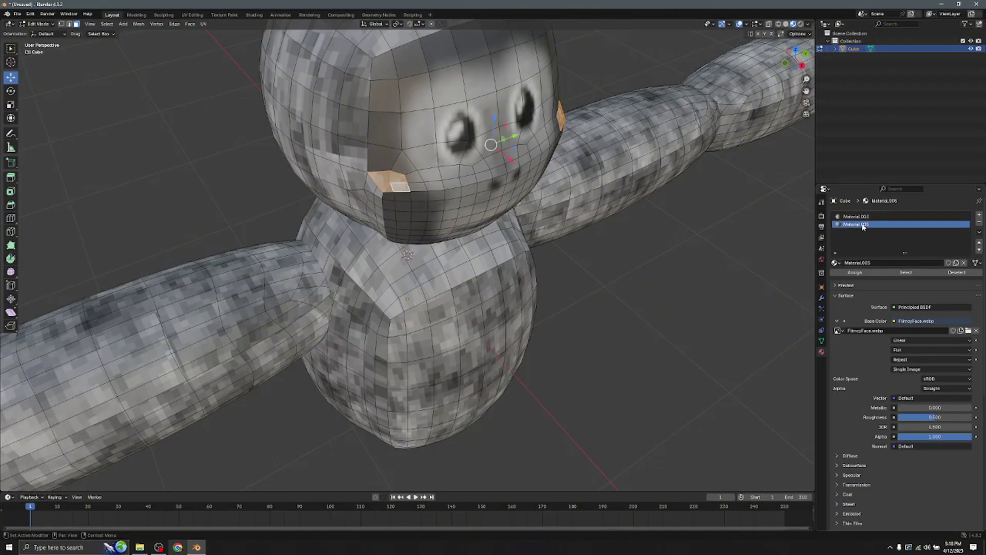
pyautogui.click(854, 272)
# Step: Deselect all and set the face texture's interpolation from Linear to Closest
pyautogui.hotkey('alt', 'a')
pyautogui.moveTo(627, 73); pyautogui.dragTo(614, 165, button='middle')
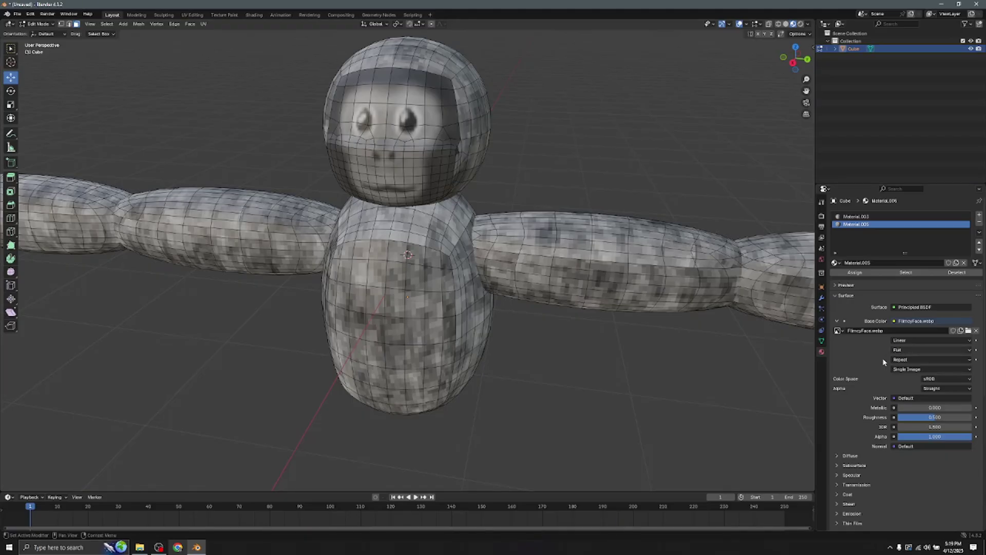
pyautogui.click(942, 340)
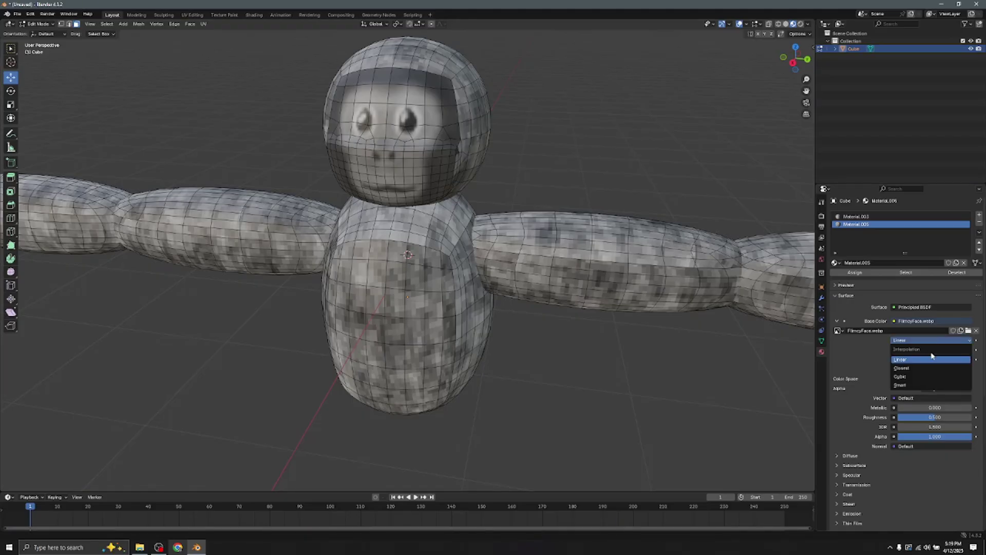
pyautogui.click(923, 368)
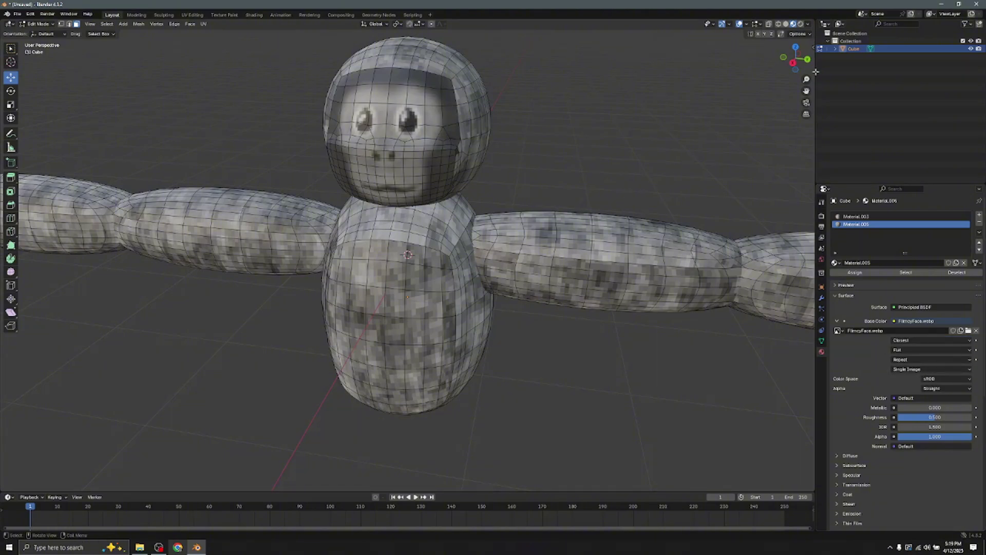
# Step: Box-select the face region's faces, dropping a stray face on the shoulder
pyautogui.moveTo(803, 68)
pyautogui.mouseDown()
pyautogui.moveTo(891, 57)
pyautogui.moveTo(803, 68)
pyautogui.moveTo(794, 87)
pyautogui.moveTo(807, 62)
pyautogui.moveTo(796, 63)
pyautogui.mouseUp()
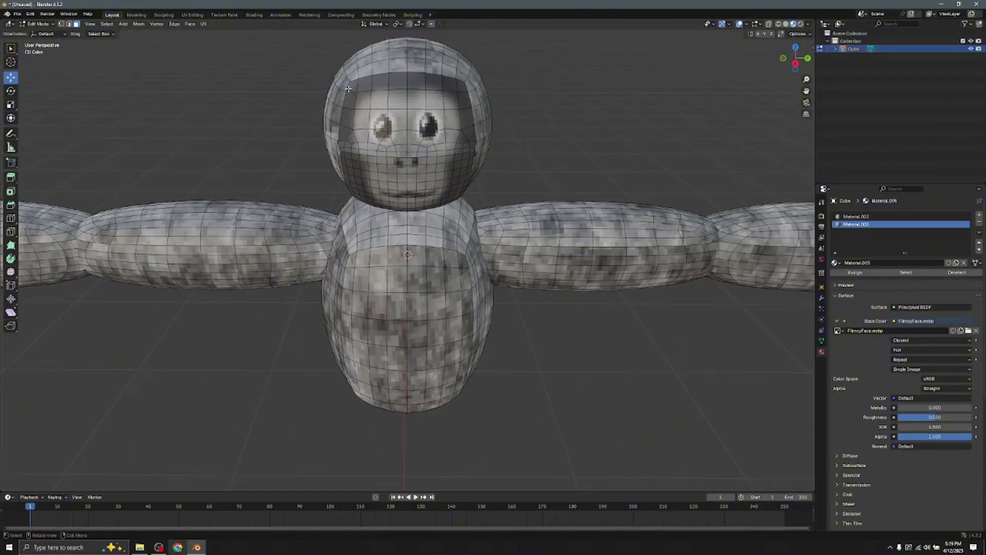
pyautogui.moveTo(350, 87); pyautogui.dragTo(465, 203)
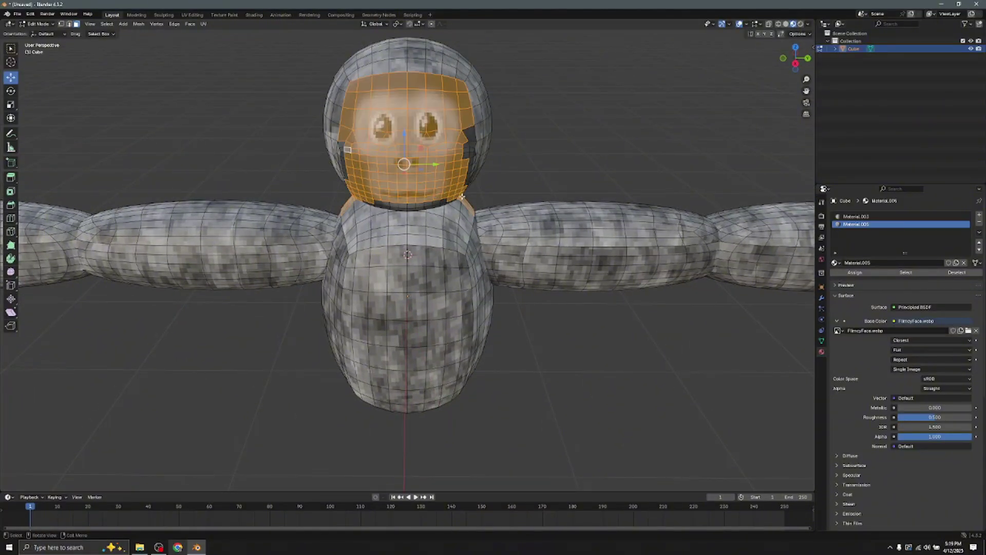
pyautogui.moveTo(796, 60); pyautogui.dragTo(753, 48)
pyautogui.scroll(3, 482, 183)
pyautogui.keyDown('ctrl'); pyautogui.click(478, 183); pyautogui.keyUp('ctrl')
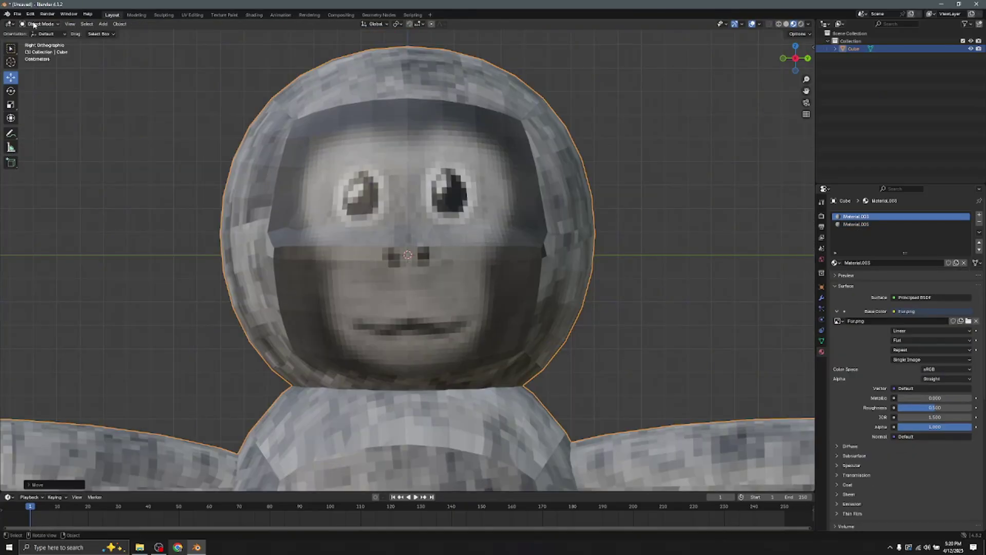
# Step: Knife-cut a loop of new edges around the face, across the forehead and down around the chin
pyautogui.press('Tab')
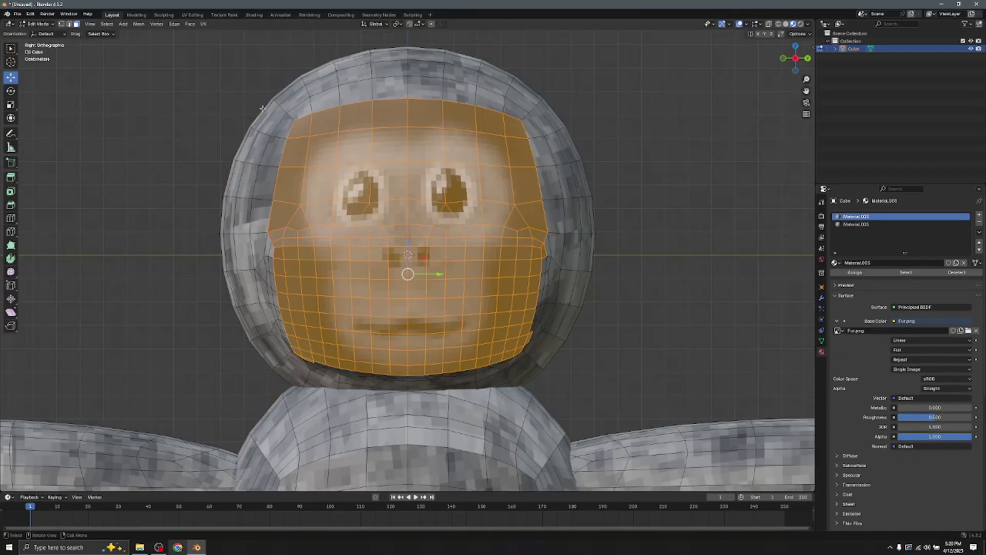
pyautogui.press('space')
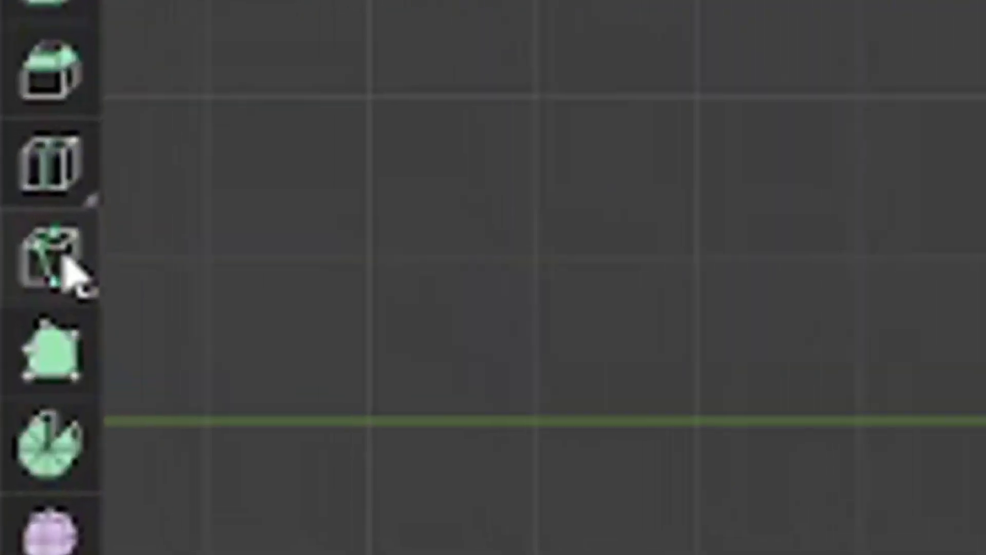
pyautogui.click(85, 316)
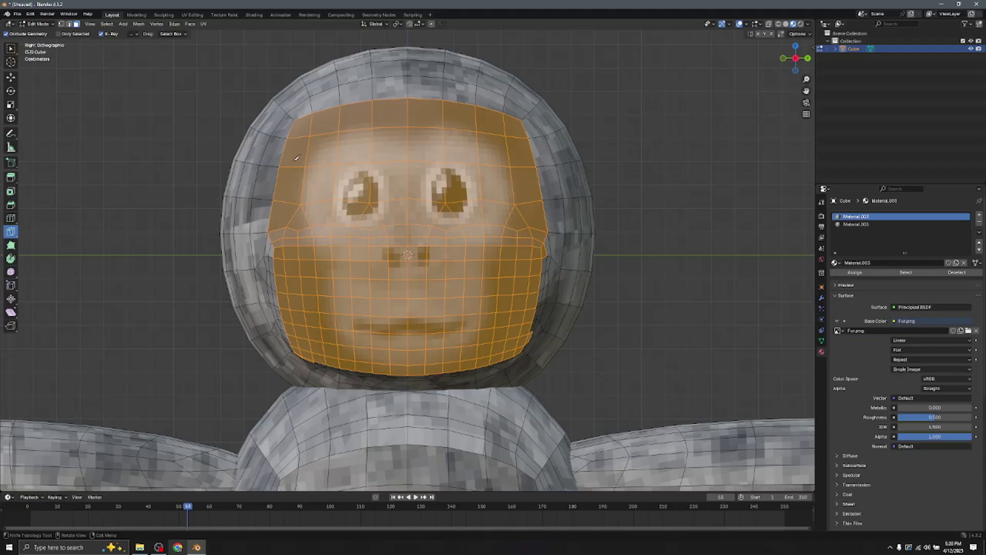
pyautogui.click(291, 164)
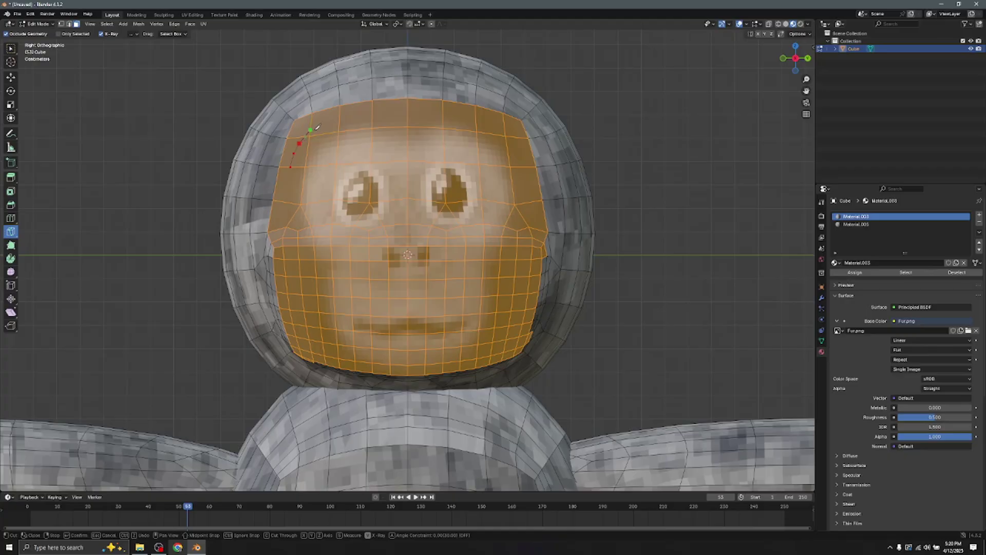
pyautogui.click(316, 132)
pyautogui.moveTo(336, 120); pyautogui.dragTo(401, 142)
pyautogui.click(414, 134)
pyautogui.moveTo(450, 113)
pyautogui.mouseDown()
pyautogui.moveTo(469, 363)
pyautogui.moveTo(290, 176)
pyautogui.moveTo(296, 162)
pyautogui.mouseUp()
pyautogui.press('Return')
pyautogui.click(11, 77)
# Step: Select the strip of border faces across the top of the face image and add an empty material slot
pyautogui.click(298, 130)
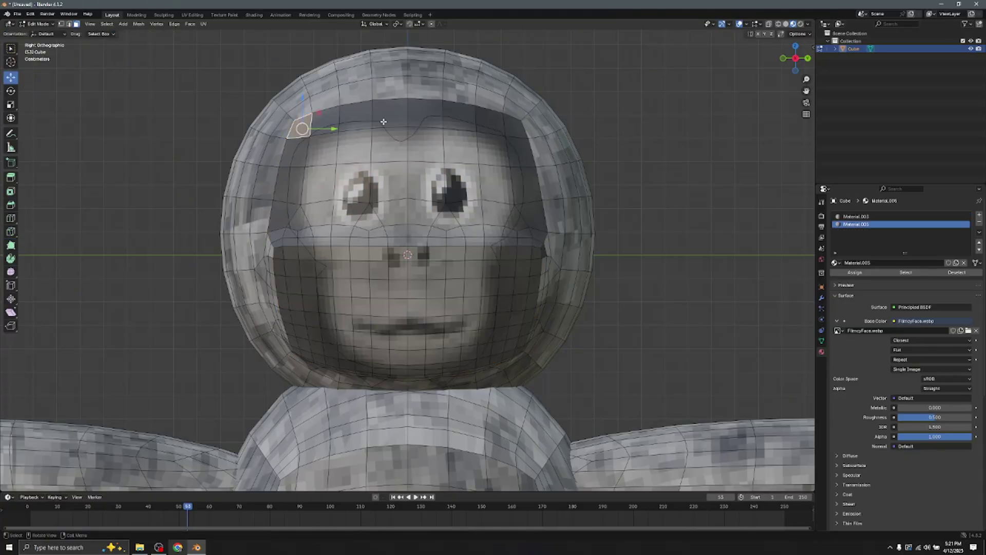
pyautogui.keyDown('shift'); pyautogui.click(327, 117); pyautogui.keyUp('shift')
pyautogui.keyDown('shift'); pyautogui.click(356, 114); pyautogui.keyUp('shift')
pyautogui.keyDown('shift'); pyautogui.click(388, 114); pyautogui.keyUp('shift')
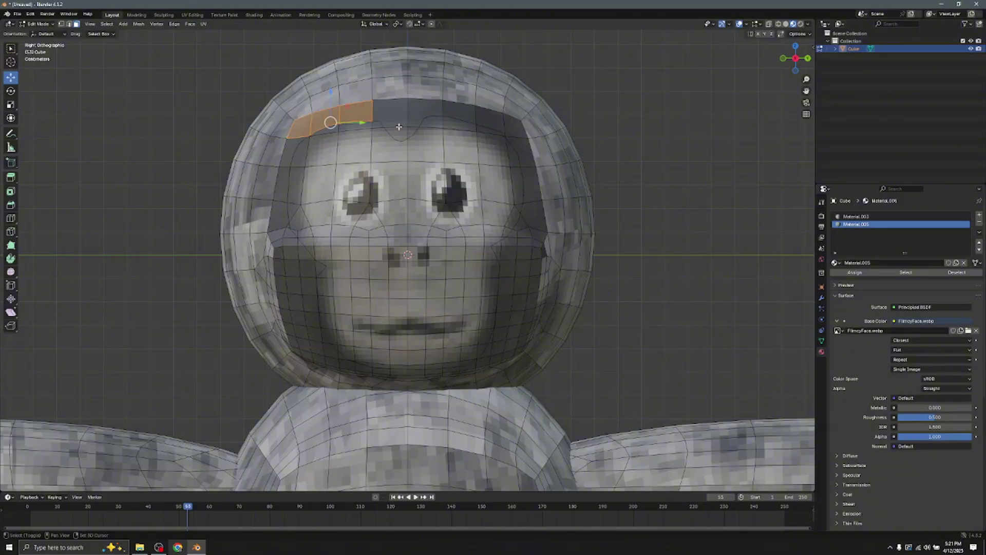
pyautogui.keyDown('shift'); pyautogui.click(419, 123); pyautogui.keyUp('shift')
pyautogui.keyDown('shift'); pyautogui.click(413, 131); pyautogui.keyUp('shift')
pyautogui.keyDown('shift'); pyautogui.click(458, 110); pyautogui.keyUp('shift')
pyautogui.keyDown('shift'); pyautogui.click(491, 122); pyautogui.keyUp('shift')
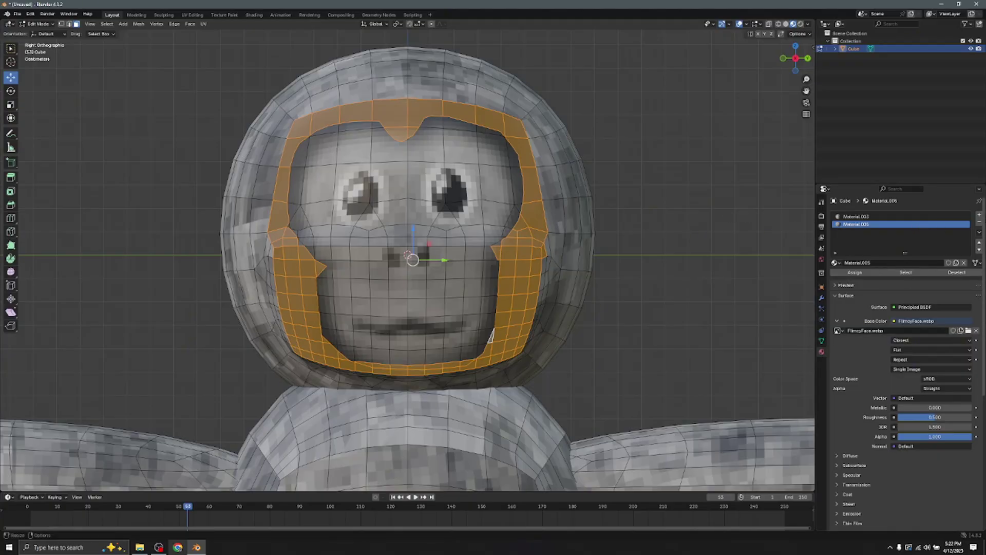
pyautogui.click(978, 216)
pyautogui.click(968, 217)
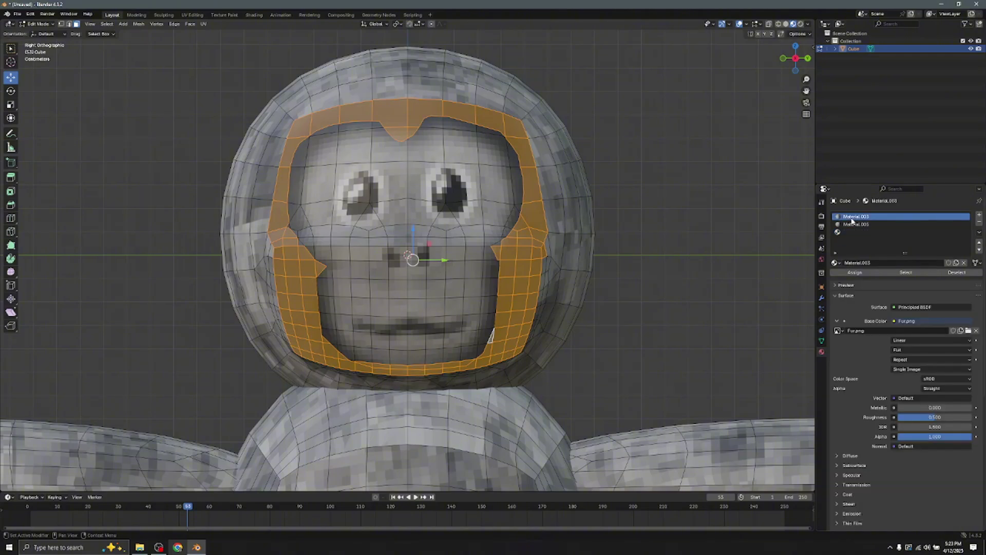
# Step: Assign the border faces to a new slot with a new material using an Image Texture base colour
pyautogui.click(978, 216)
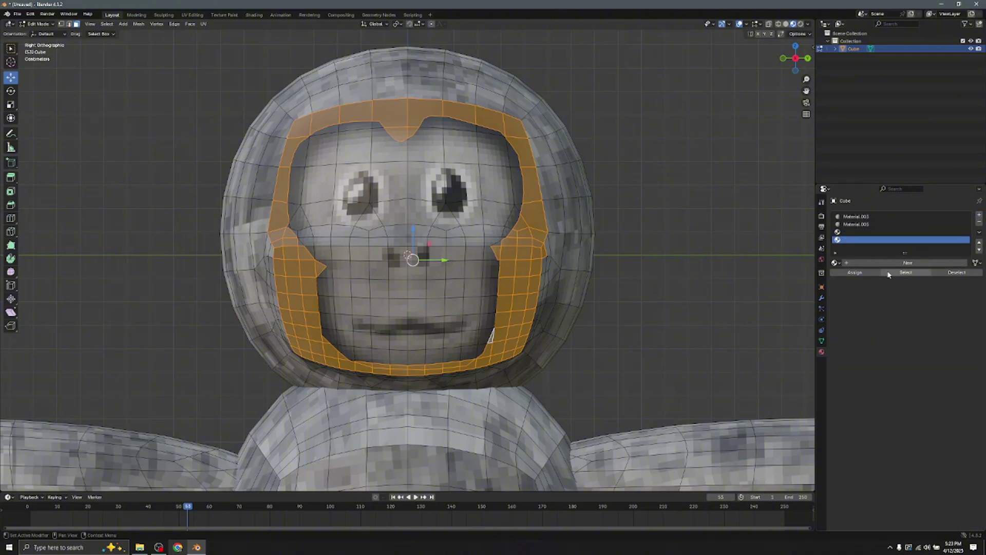
pyautogui.click(854, 272)
pyautogui.click(908, 263)
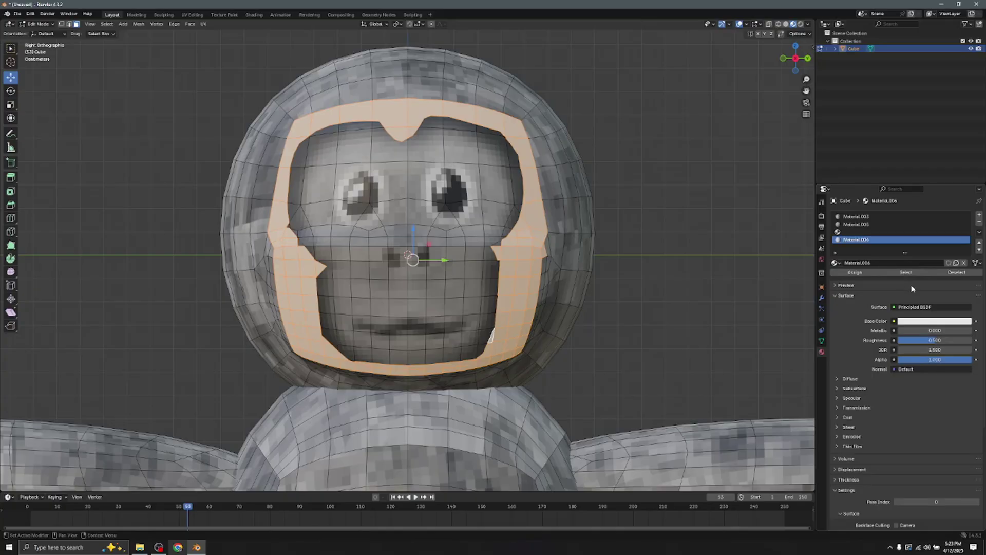
pyautogui.click(894, 322)
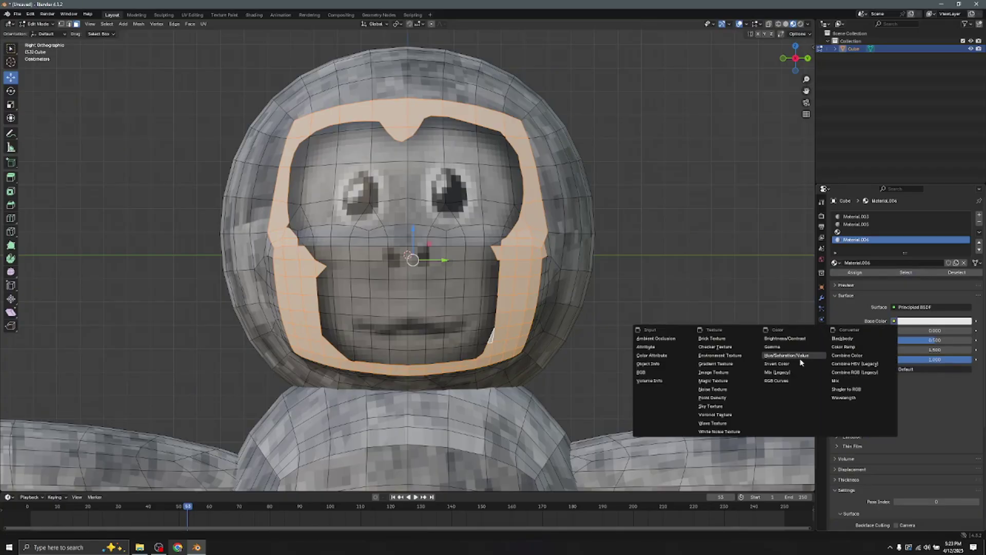
pyautogui.click(733, 374)
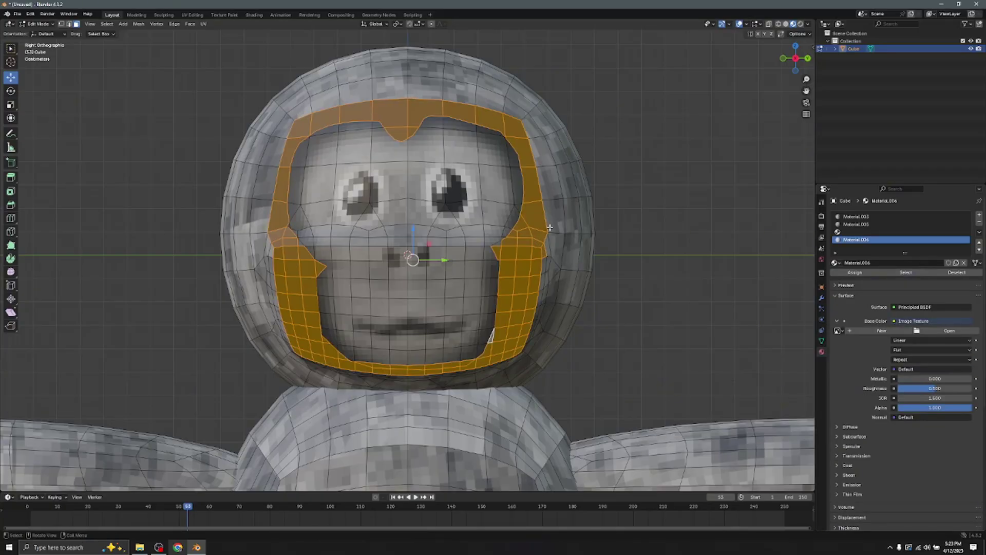
# Step: Load Fur.png as the texture, set interpolation to Closest, and return to Object Mode
pyautogui.click(961, 331)
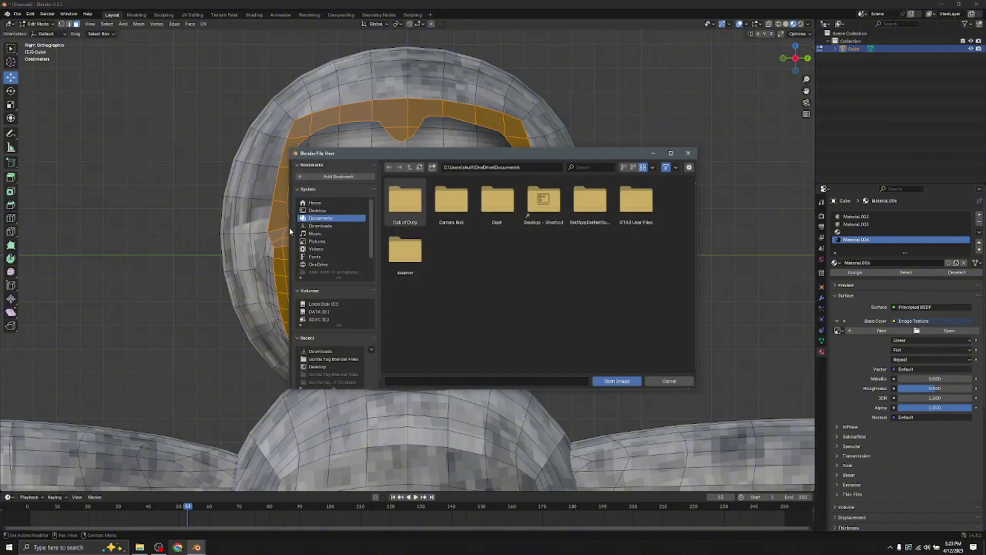
pyautogui.scroll(-2, 503, 284)
pyautogui.scroll(-10, 502, 284)
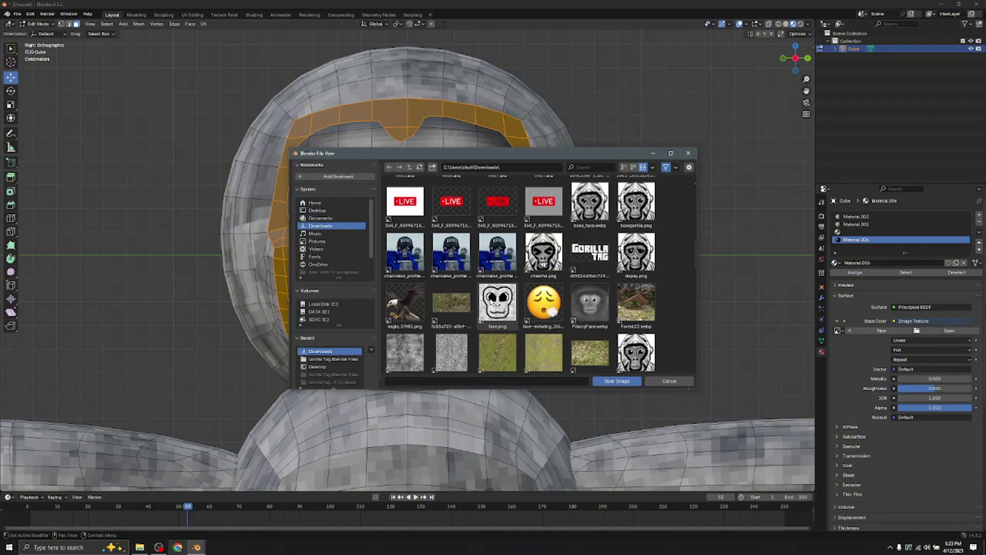
pyautogui.click(416, 302)
pyautogui.click(616, 380)
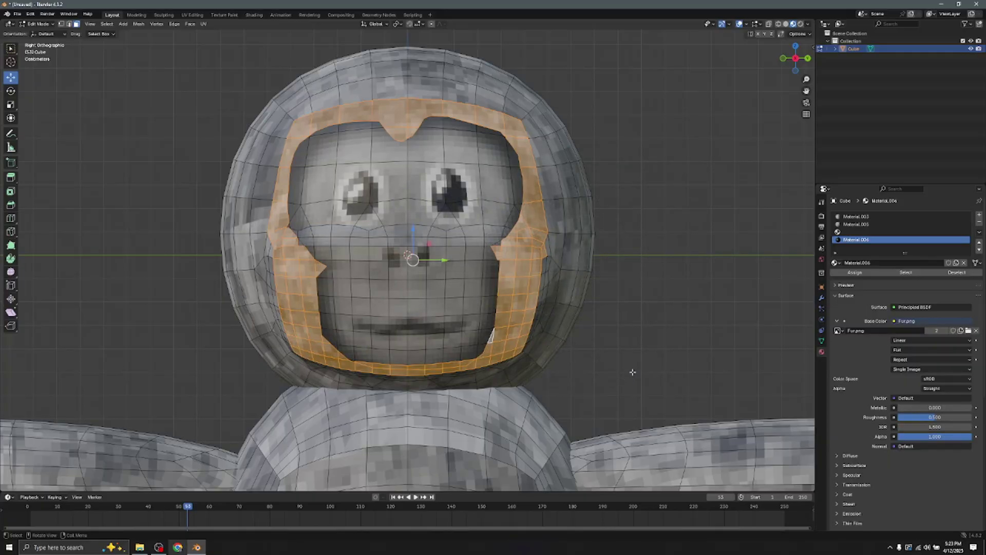
pyautogui.click(932, 340)
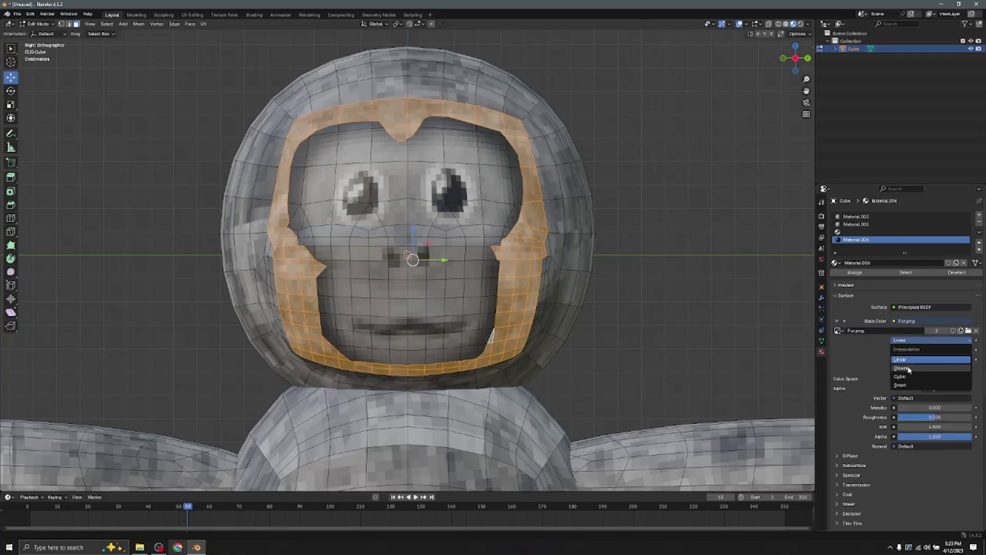
pyautogui.click(910, 368)
pyautogui.press('Tab')
pyautogui.scroll(-8, 641, 169)
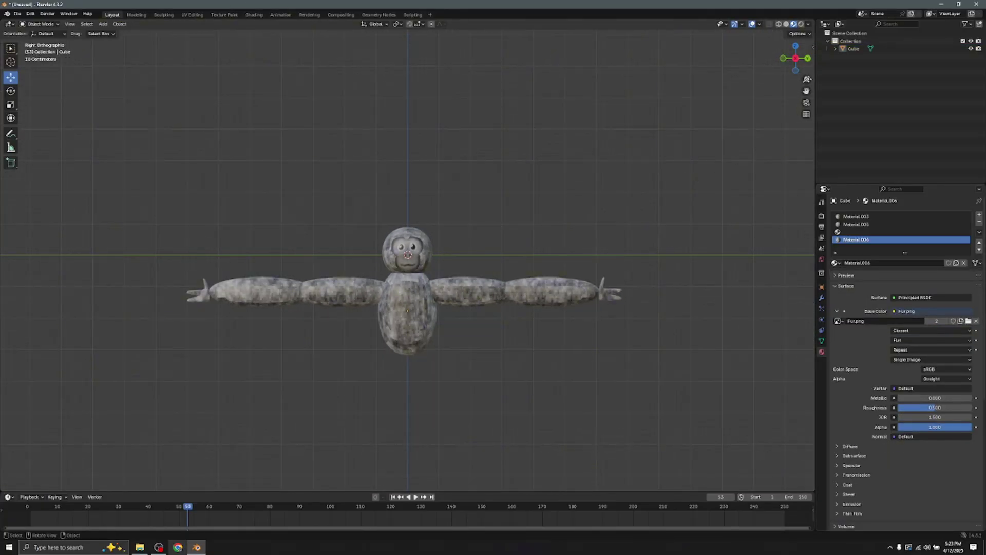
# Step: Switch to a side view and raise the body mesh along the vertical axis
pyautogui.moveTo(796, 60)
pyautogui.mouseDown()
pyautogui.moveTo(812, 40)
pyautogui.moveTo(798, 61)
pyautogui.mouseUp()
pyautogui.scroll(4, 584, 227)
pyautogui.scroll(-1, 544, 208)
pyautogui.click(797, 58)
pyautogui.click(411, 309)
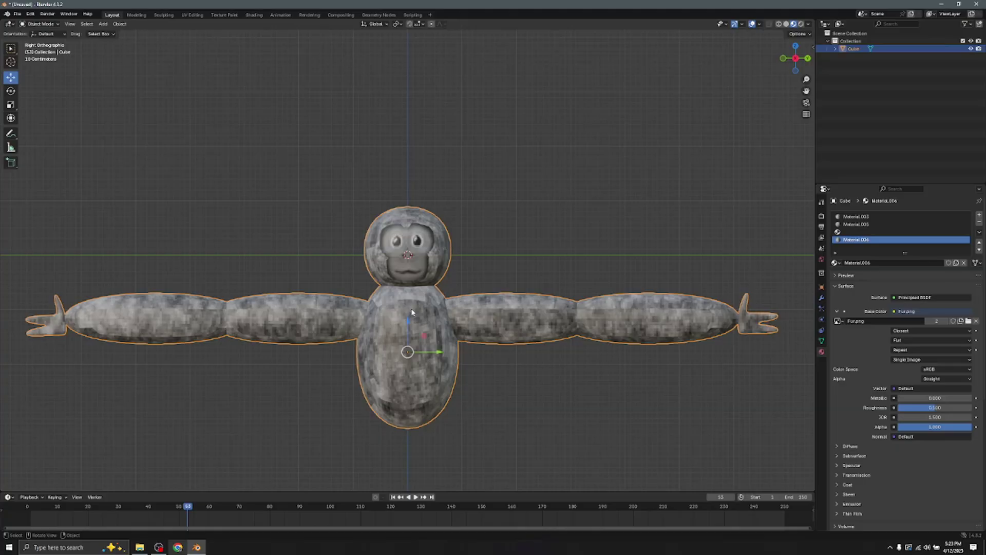
pyautogui.moveTo(412, 316); pyautogui.dragTo(414, 297)
pyautogui.click(622, 222)
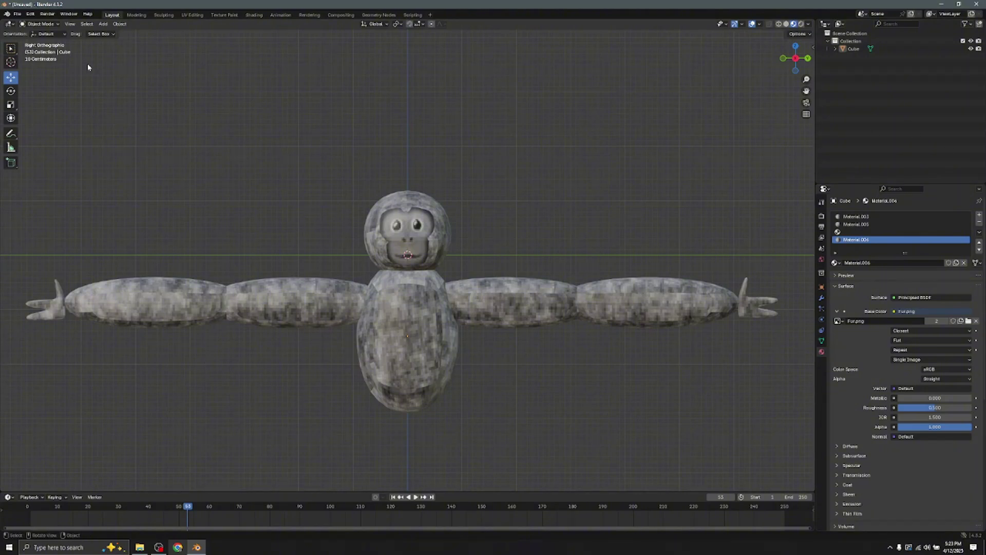
# Step: Add an armature and enable In Front in its Viewport Display settings
pyautogui.rightClick(275, 274)
pyautogui.click(103, 24)
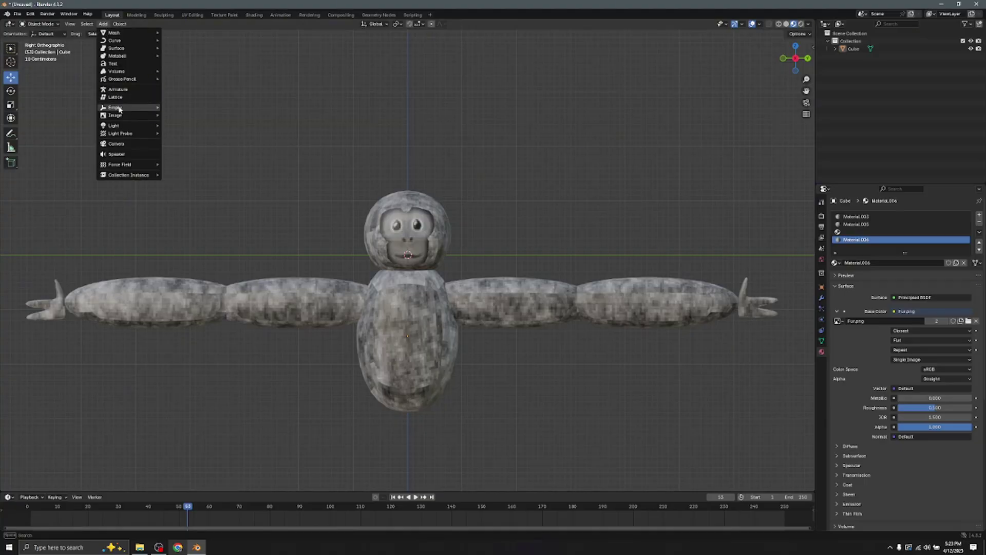
pyautogui.click(125, 89)
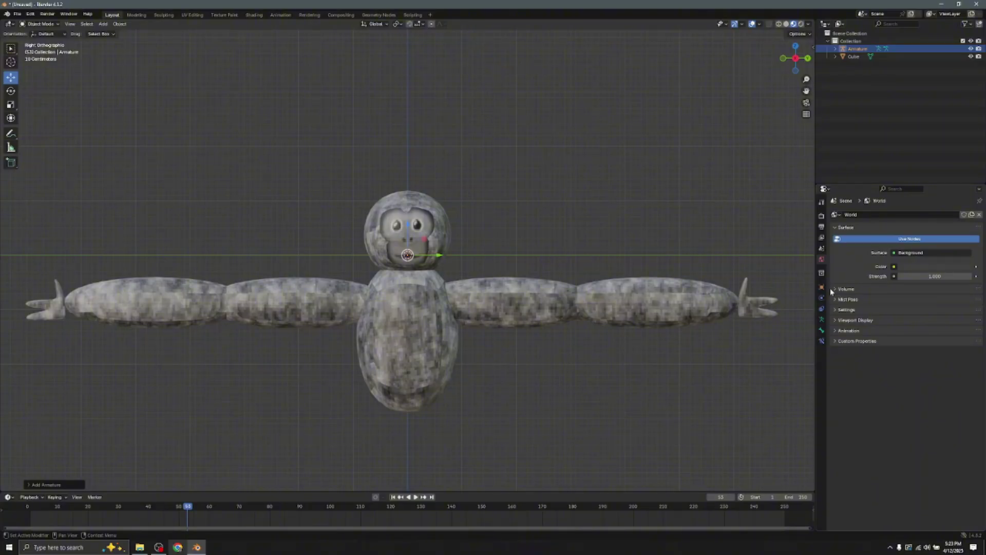
pyautogui.click(821, 325)
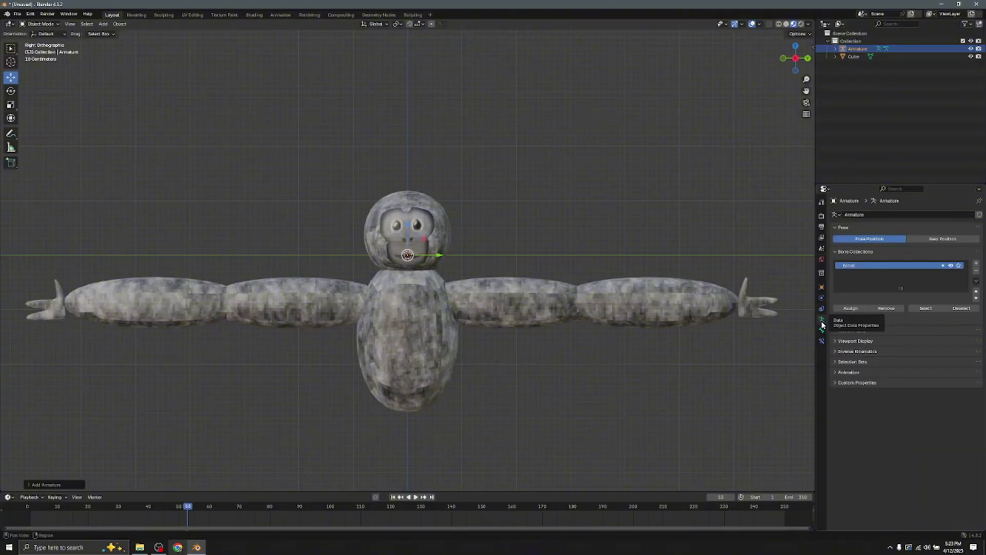
pyautogui.click(867, 341)
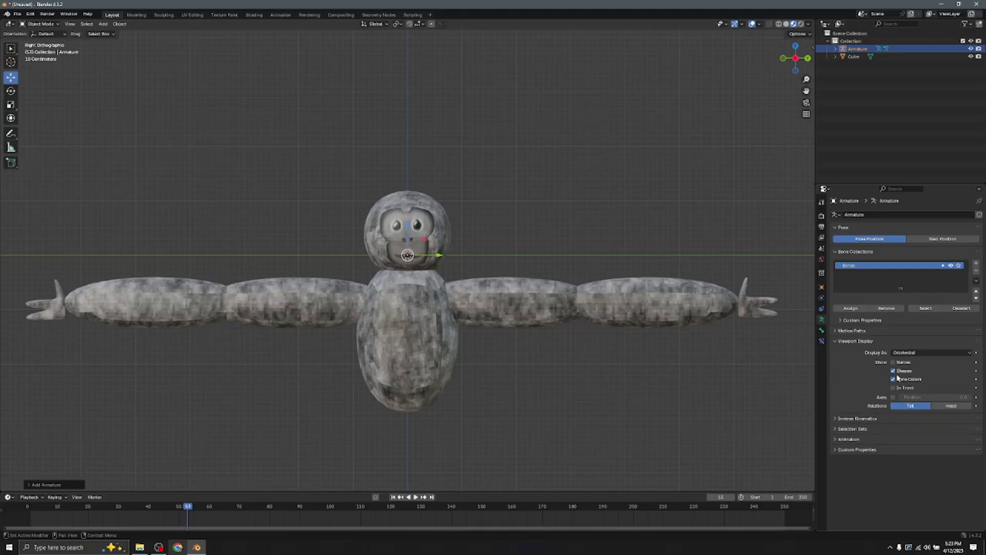
pyautogui.click(893, 388)
# Step: Move the armature into the torso and, in Edit Mode, pull its tip up to the neck
pyautogui.press('g')
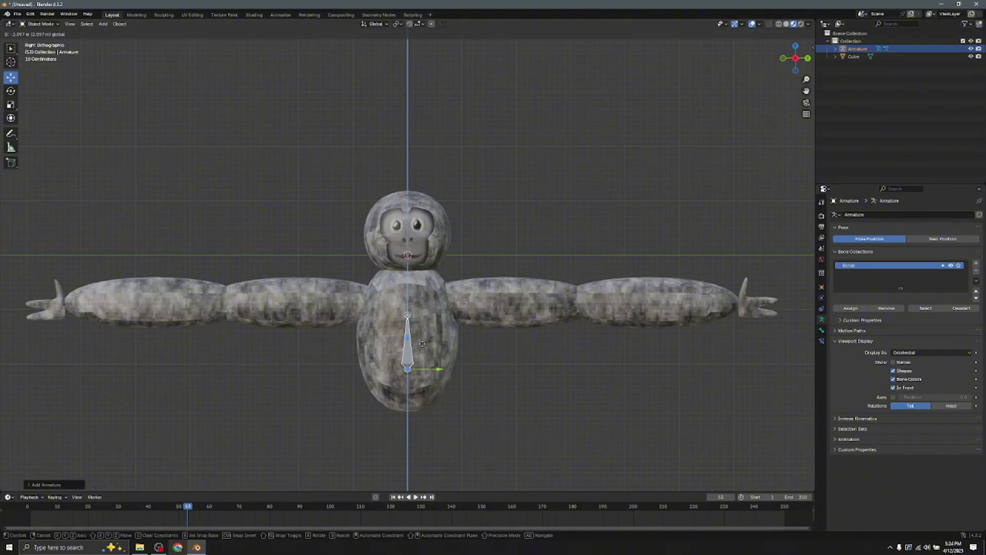
pyautogui.click(411, 347)
pyautogui.press('Tab')
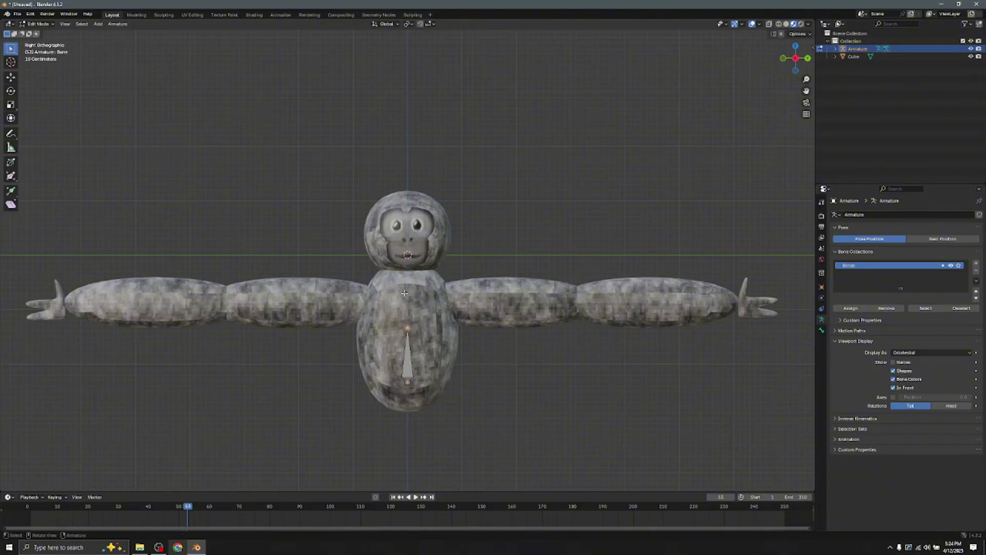
pyautogui.press('g')
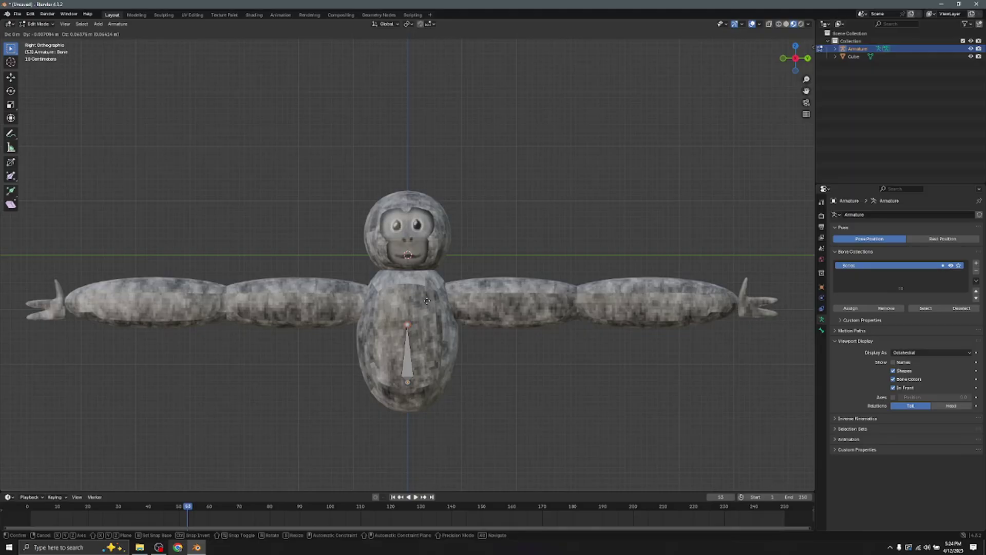
pyautogui.click(425, 264)
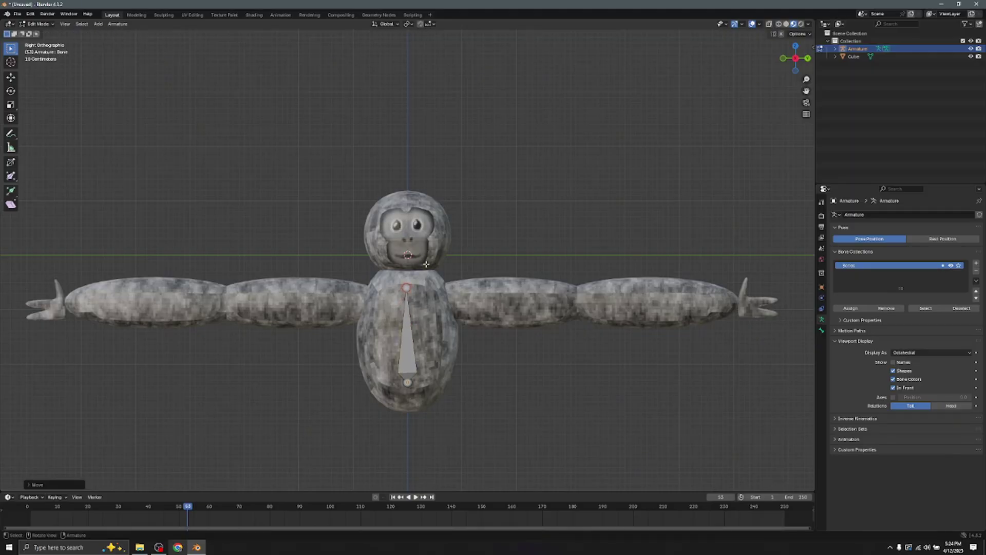
# Step: Extrude neck, shoulder, upper-arm and forearm bones, plus a bone toward the other arm
pyautogui.press('e')
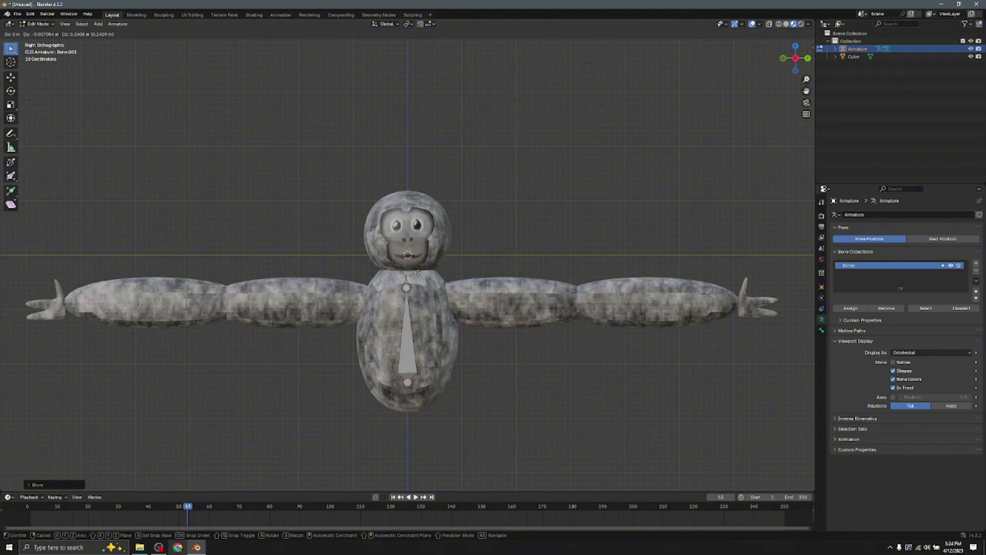
pyautogui.click(419, 270)
pyautogui.press('e')
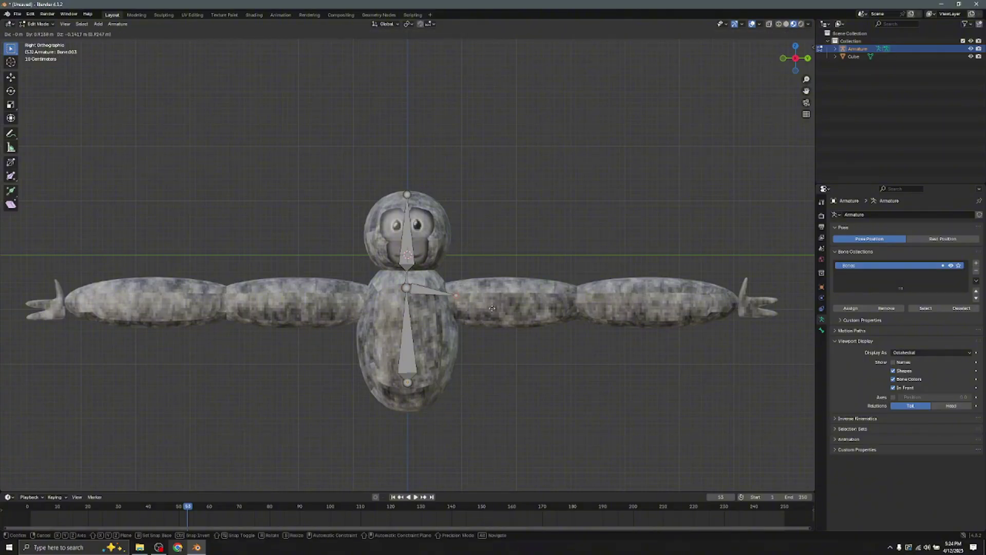
pyautogui.click(481, 310)
pyautogui.press('e')
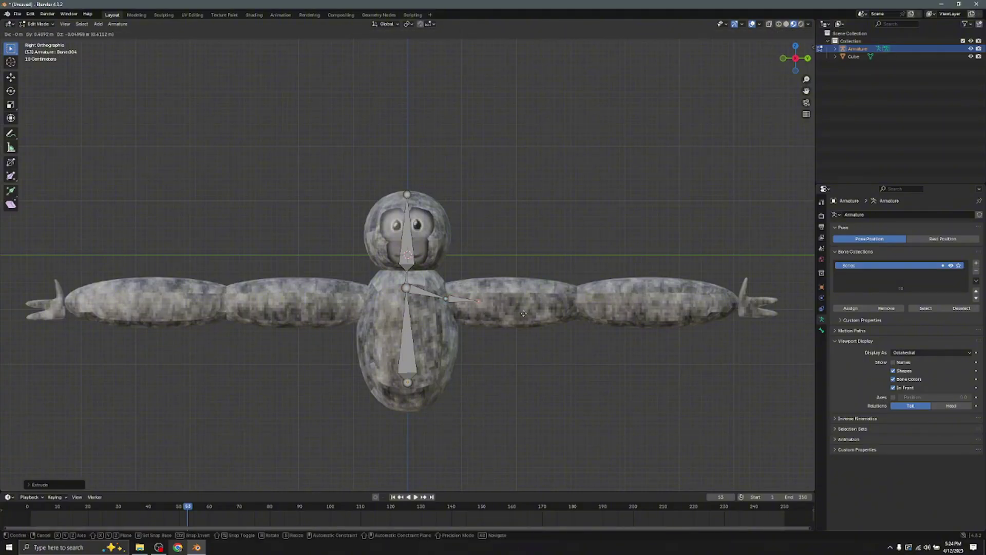
pyautogui.click(615, 316)
pyautogui.press('e')
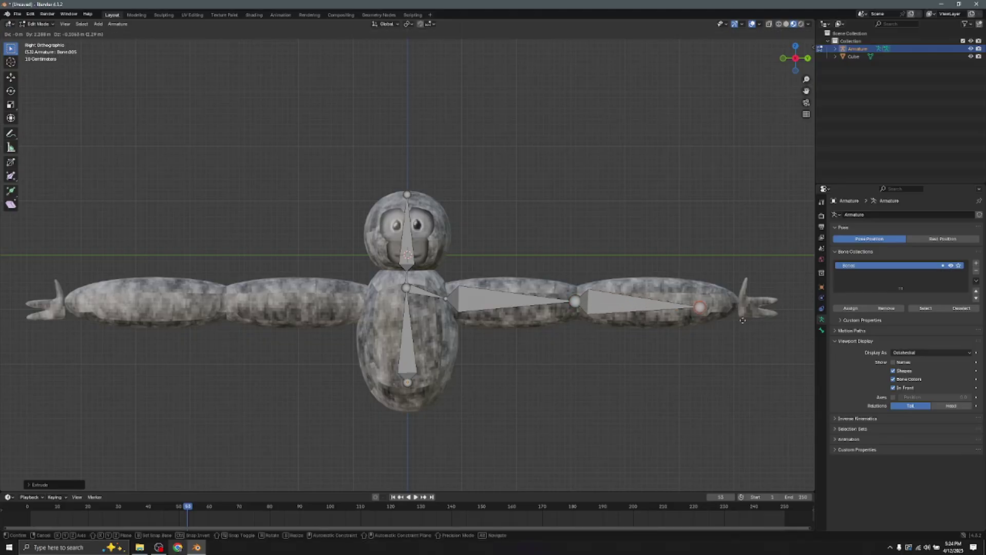
pyautogui.click(773, 317)
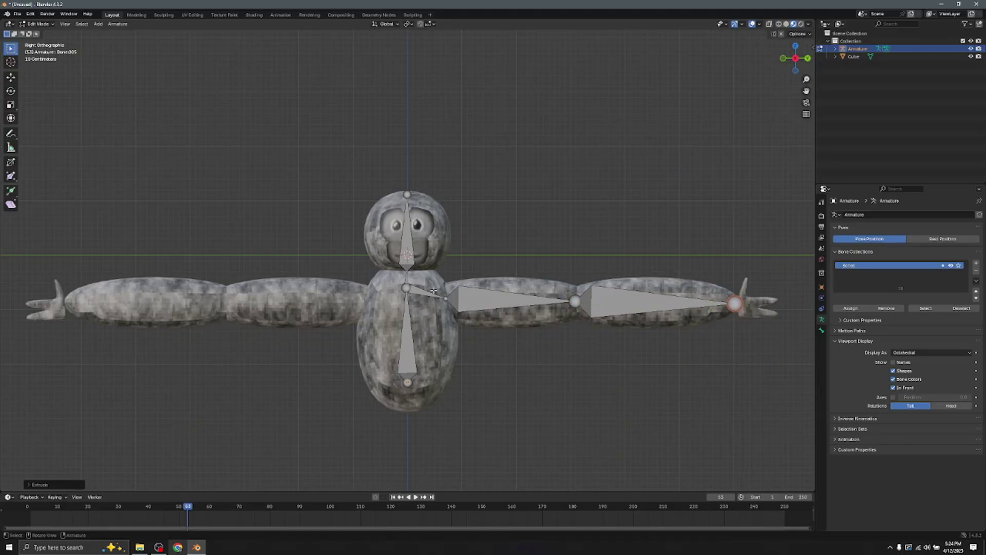
pyautogui.click(407, 289)
pyautogui.press('e')
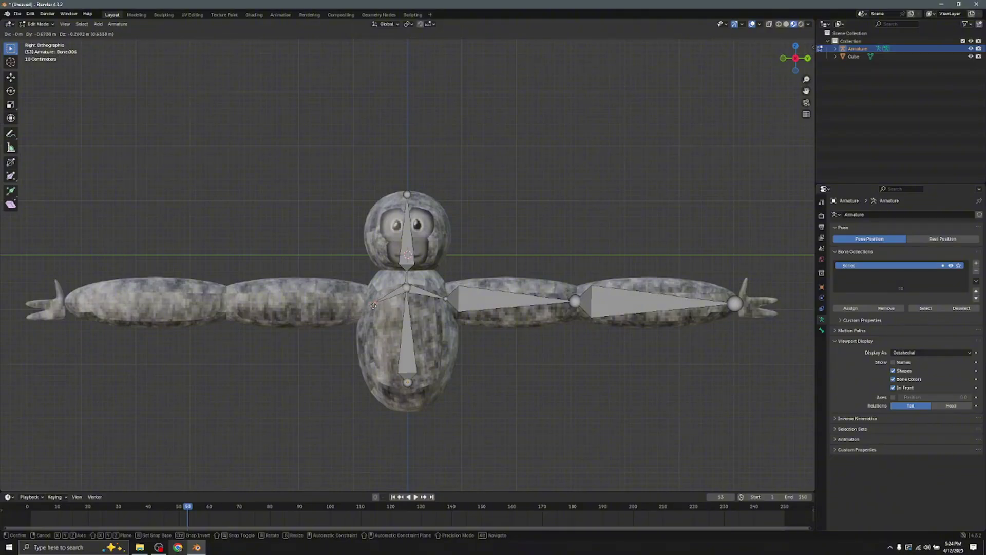
pyautogui.click(735, 304)
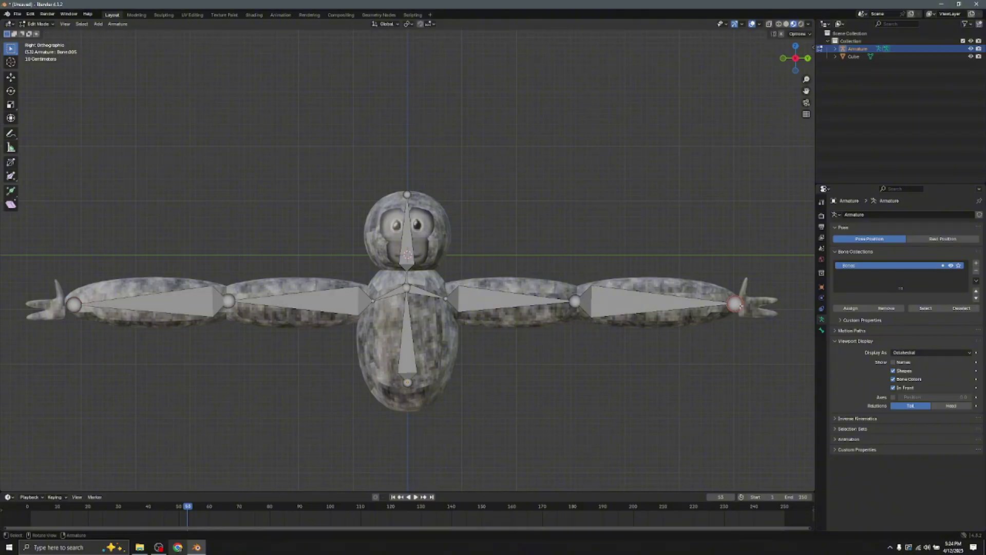
# Step: Extrude a chain of small bones into the right hand
pyautogui.press('e')
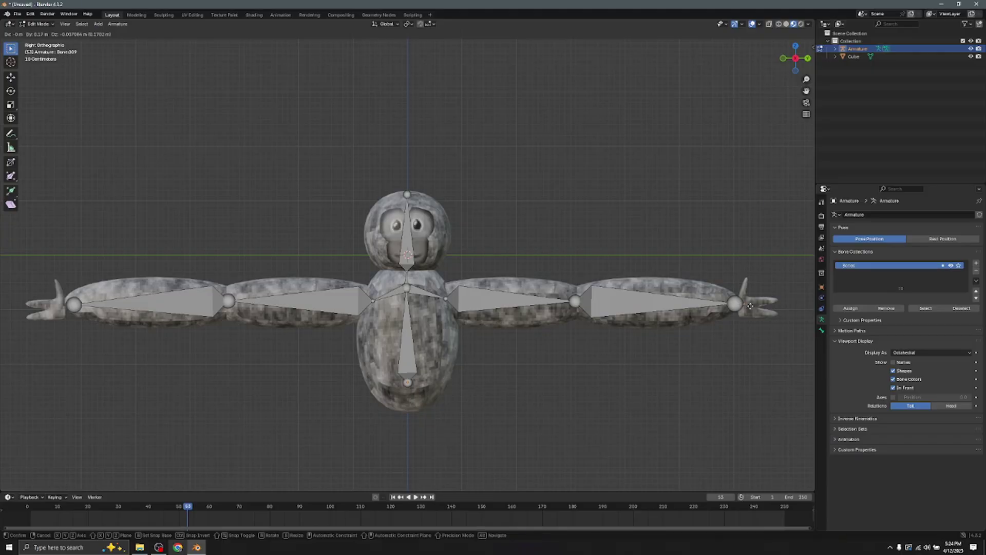
pyautogui.click(758, 305)
pyautogui.press('e')
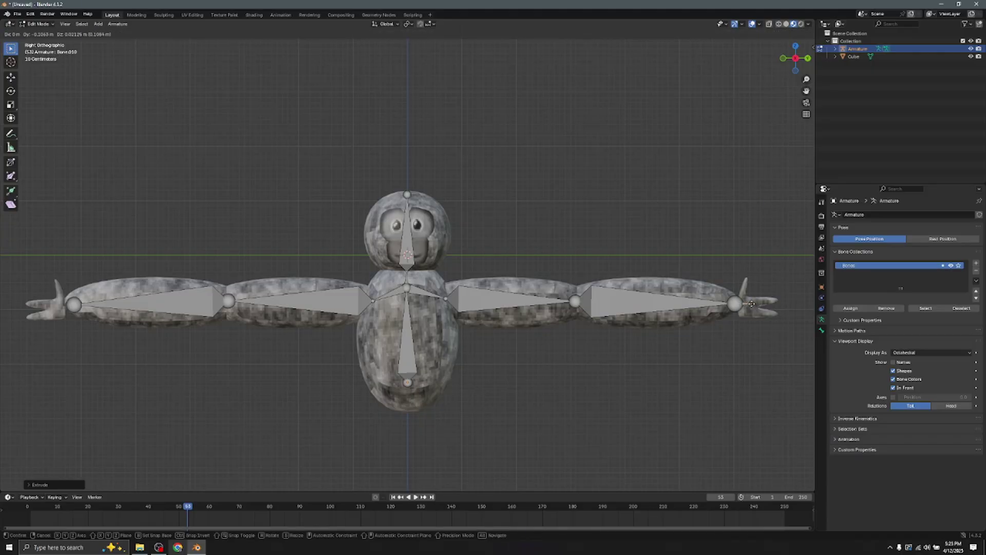
pyautogui.click(746, 300)
pyautogui.press('e')
pyautogui.click(745, 296)
pyautogui.press('e')
pyautogui.click(747, 287)
pyautogui.press('e')
pyautogui.click(749, 280)
pyautogui.press('e')
pyautogui.click(780, 297)
pyautogui.press('e')
pyautogui.click(786, 296)
pyautogui.press('e')
pyautogui.click(789, 296)
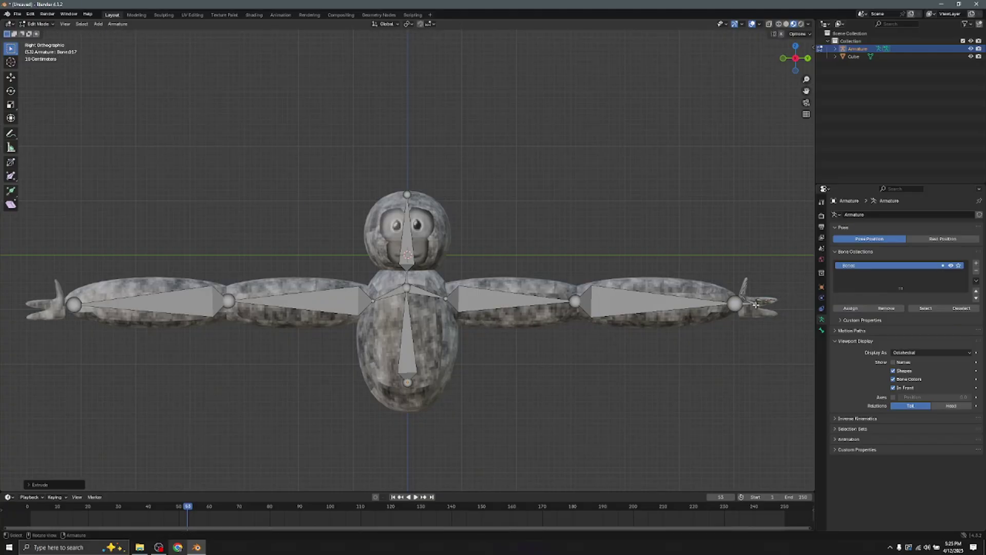
# Step: Extrude a second chain of hand bones, then extrude bones into the left hand
pyautogui.press('e')
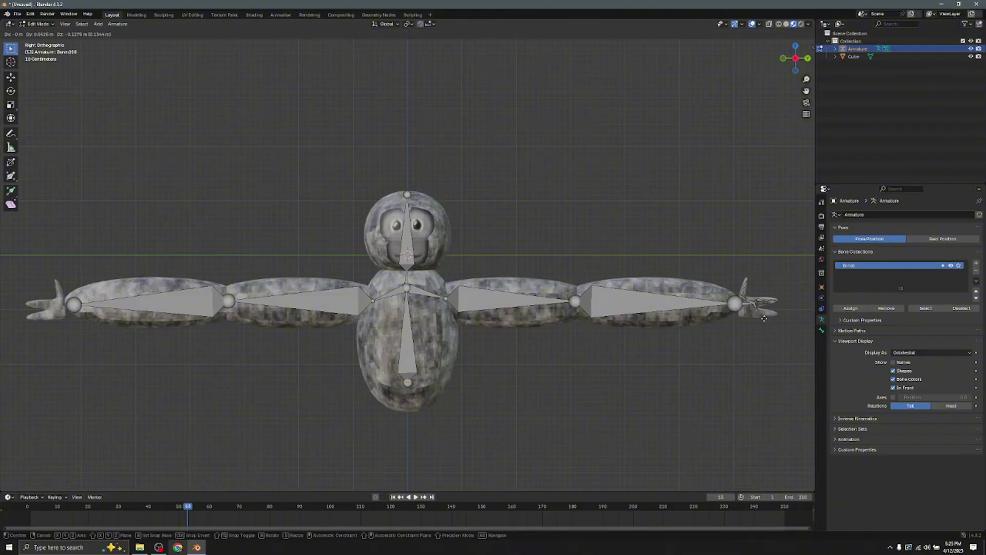
pyautogui.click(766, 318)
pyautogui.press('e')
pyautogui.click(773, 320)
pyautogui.press('e')
pyautogui.click(783, 320)
pyautogui.press('e')
pyautogui.click(788, 321)
pyautogui.click(78, 308)
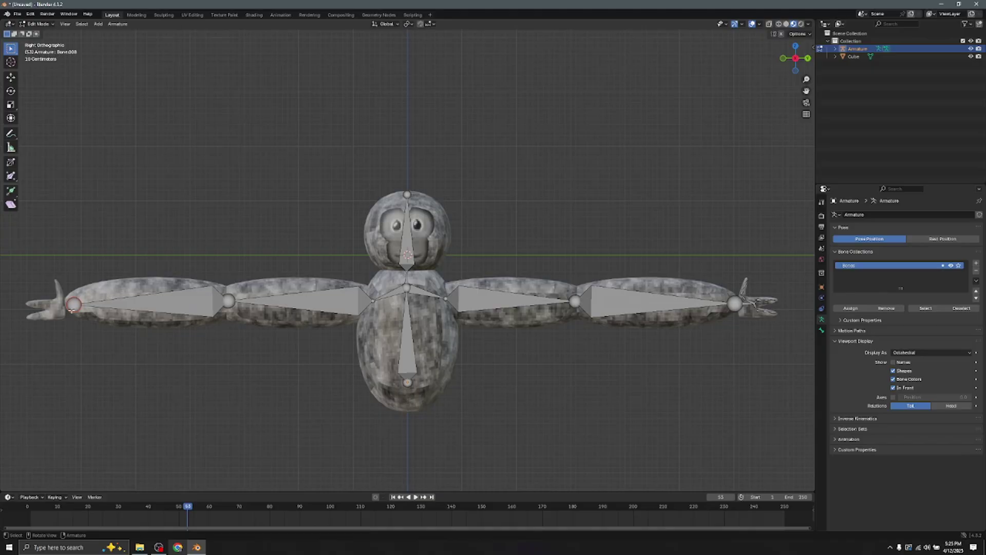
pyautogui.press('e')
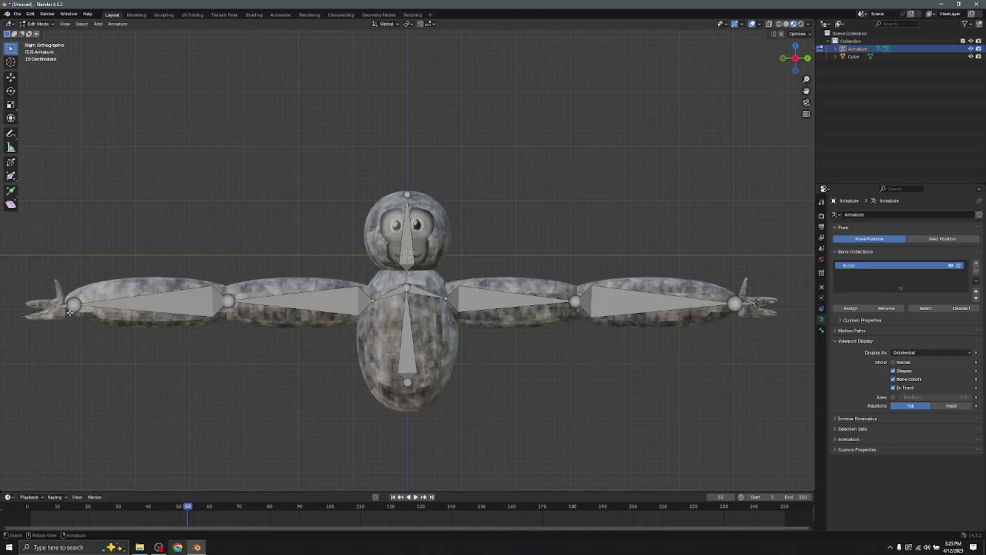
pyautogui.click(70, 311)
# Step: Back in Object Mode, parent the Cube mesh to the Armature With Automatic Weights
pyautogui.click(28, 26)
pyautogui.click(39, 33)
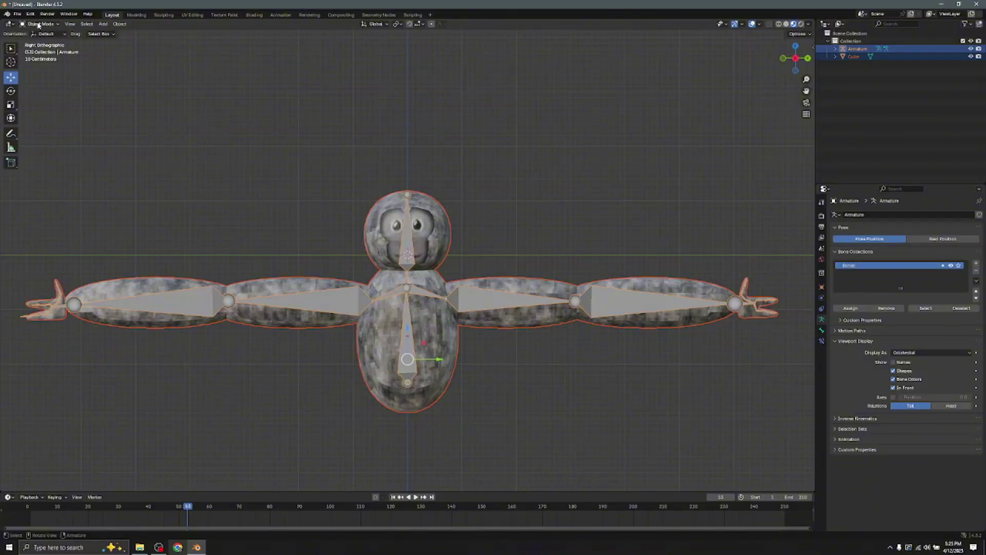
pyautogui.click(426, 280)
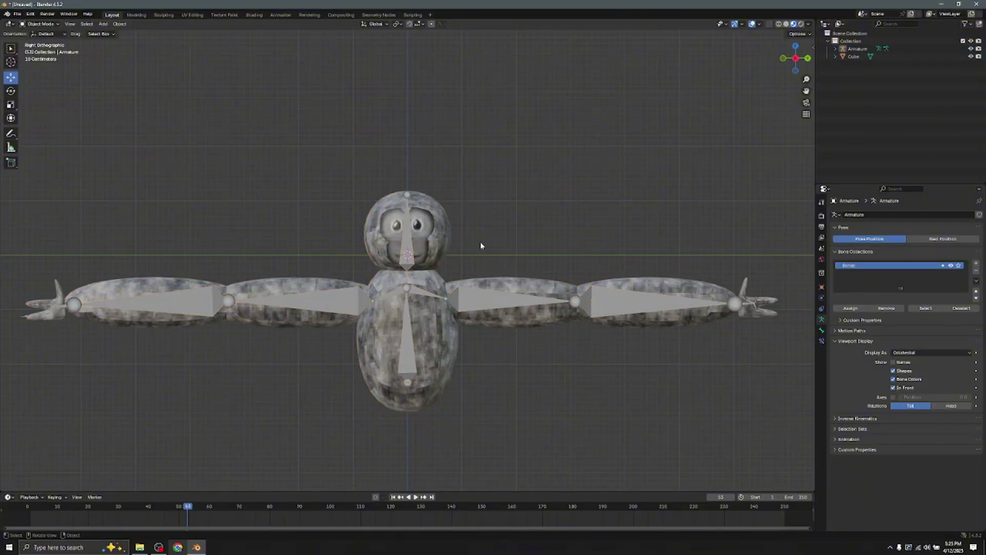
pyautogui.keyDown('shift'); pyautogui.click(412, 260); pyautogui.keyUp('shift')
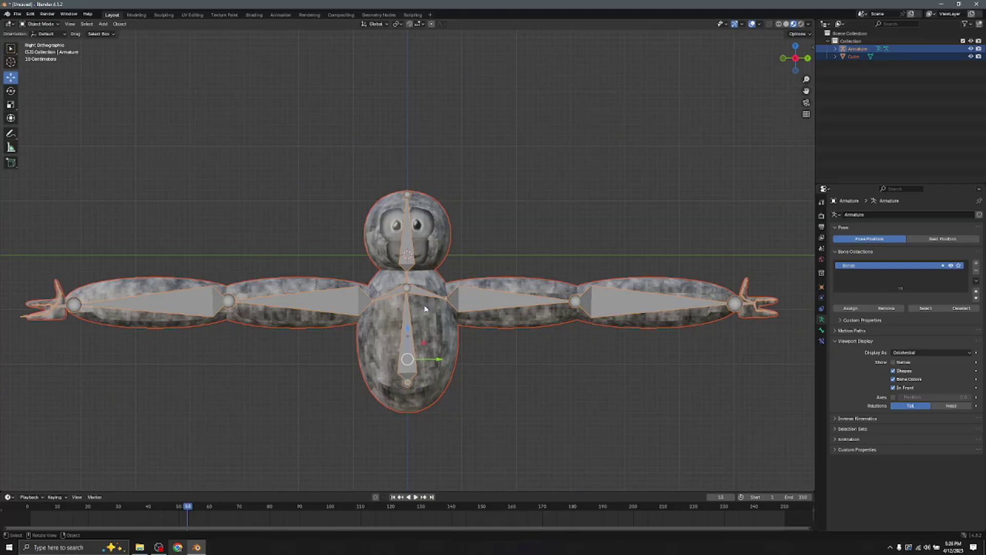
pyautogui.hotkey('ctrl', 'p')
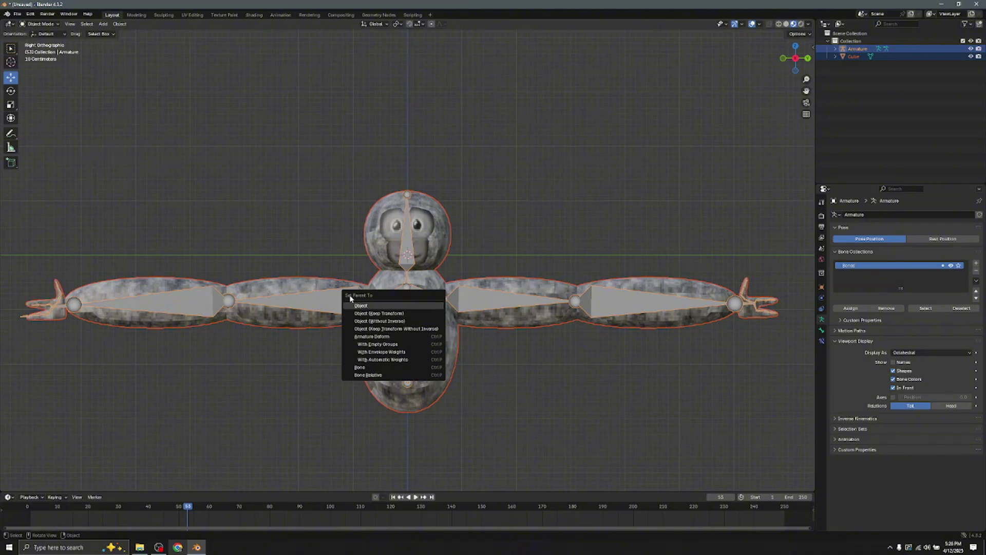
pyautogui.click(392, 360)
pyautogui.press('Tab')
pyautogui.click(448, 286)
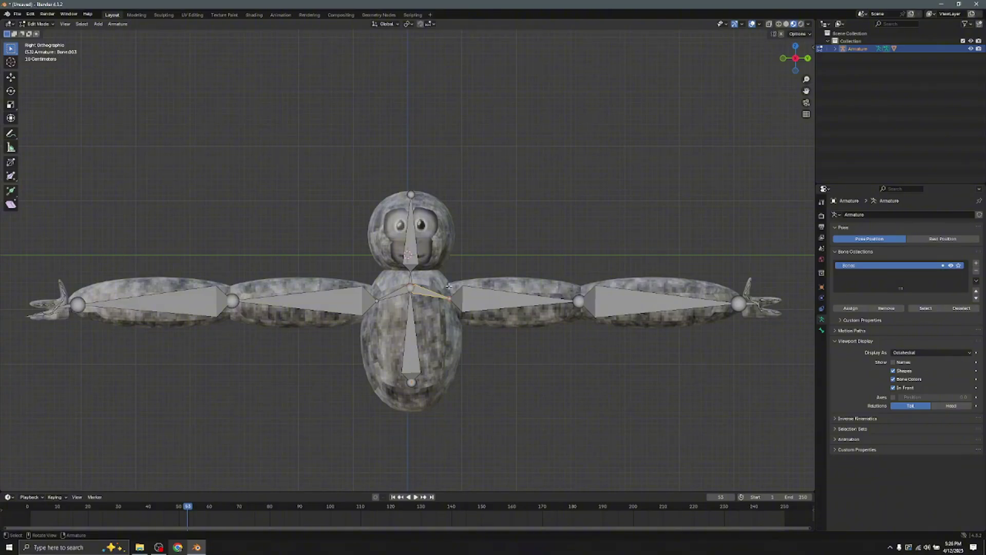
# Step: Rename the two shoulder bones, the second one to RIGHTSHOULDER
pyautogui.press('F2')
pyautogui.press('BackSpace')
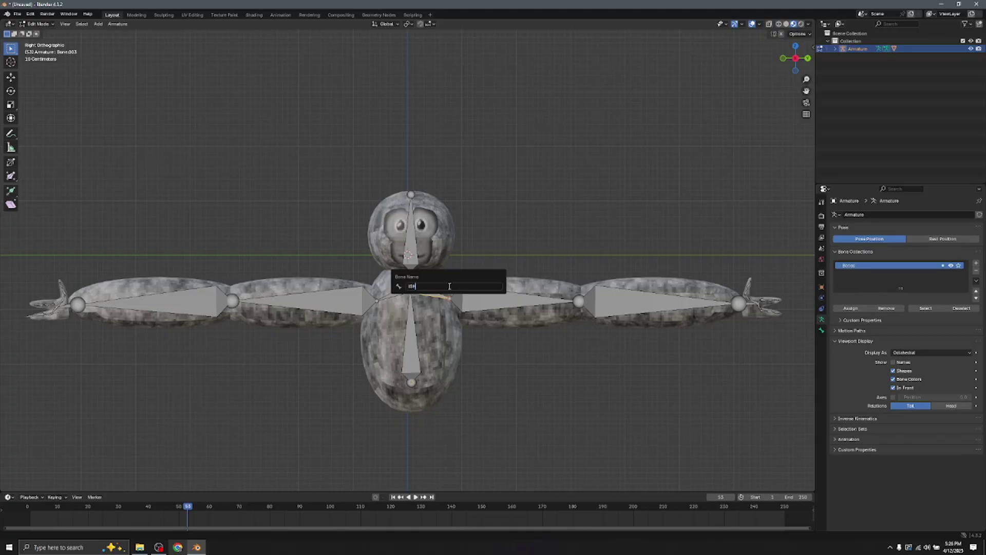
pyautogui.press('BackSpace')
pyautogui.write('R')
pyautogui.press('Return')
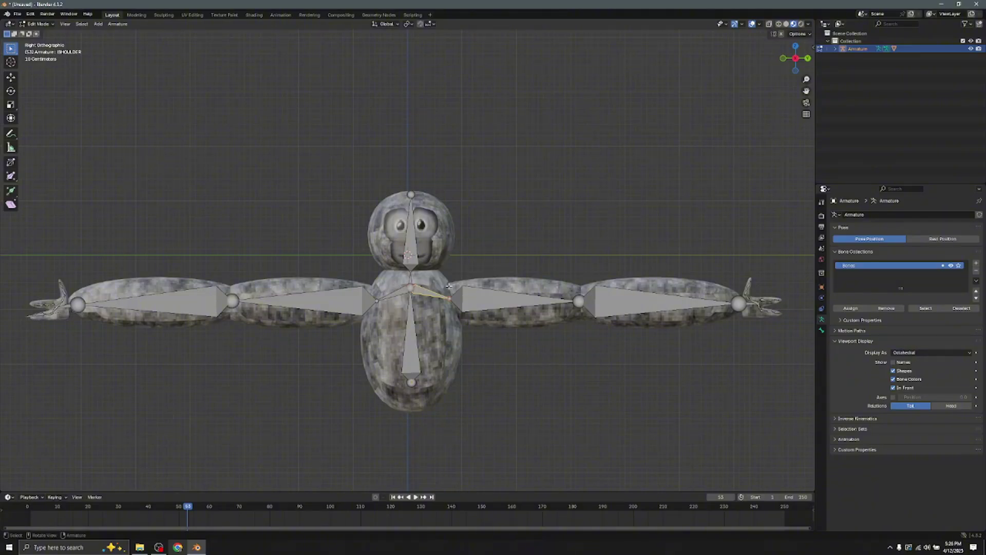
pyautogui.click(396, 293)
pyautogui.press('F2')
pyautogui.press('BackSpace')
pyautogui.write('RIGHTSHOULDER')
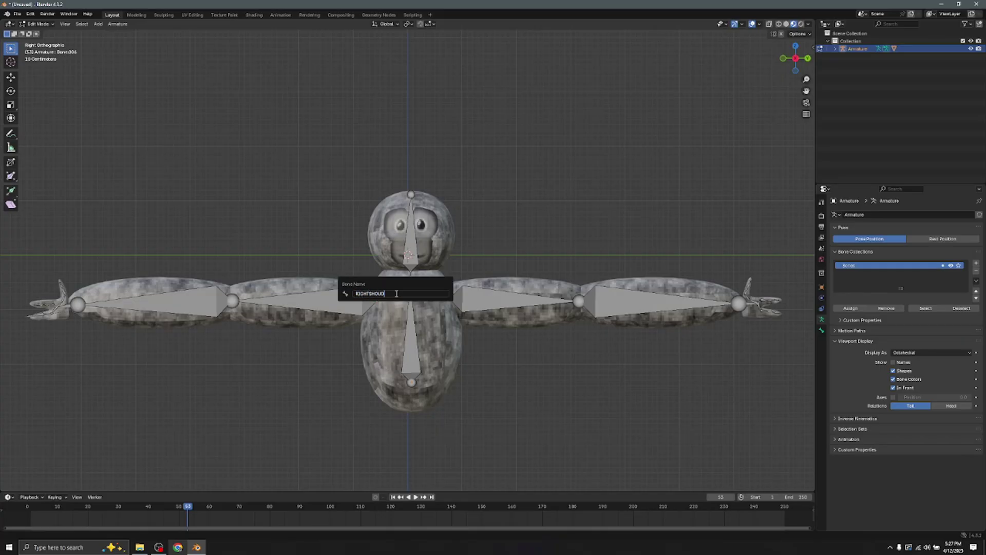
pyautogui.press('Return')
# Step: Rename the upper-arm bones LARM and RARM
pyautogui.click(471, 299)
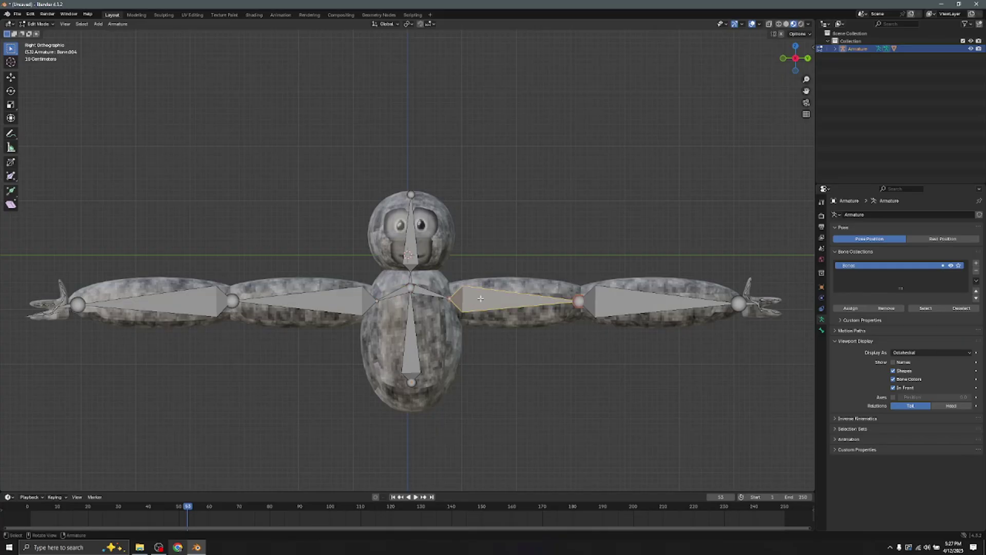
pyautogui.press('F2')
pyautogui.press('BackSpace')
pyautogui.write('LARM')
pyautogui.press('Return')
pyautogui.click(274, 305)
pyautogui.press('F2')
pyautogui.write('RARM')
pyautogui.press('Return')
# Step: Rename the forearm bones RFOREAR and LFOREARM
pyautogui.click(141, 308)
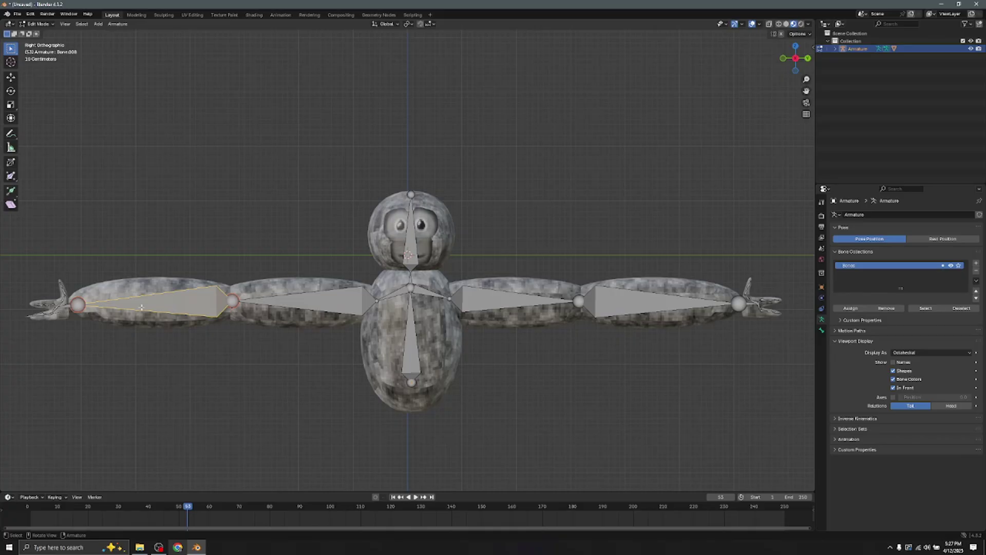
pyautogui.press('F2')
pyautogui.write('RFOR')
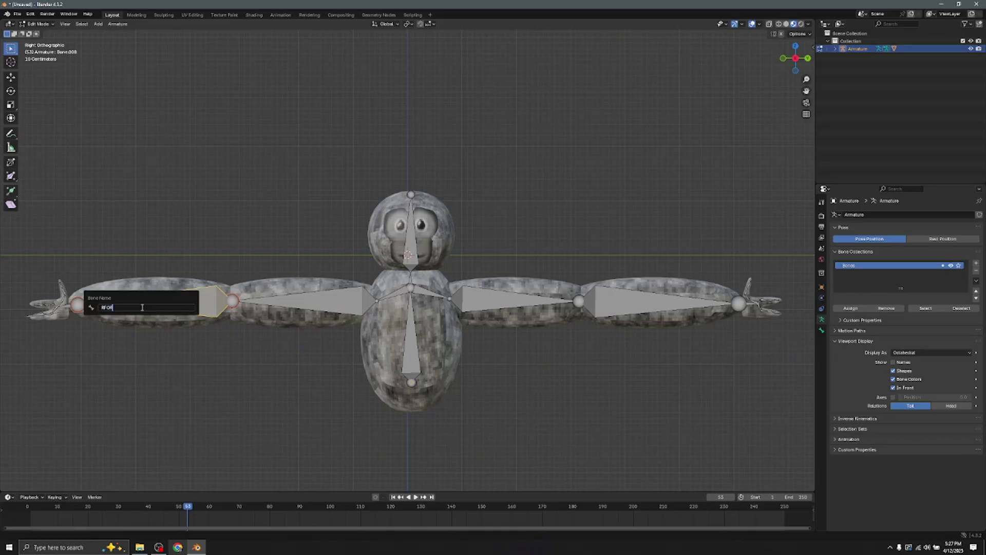
pyautogui.write('EAR')
pyautogui.press('Return')
pyautogui.click(685, 316)
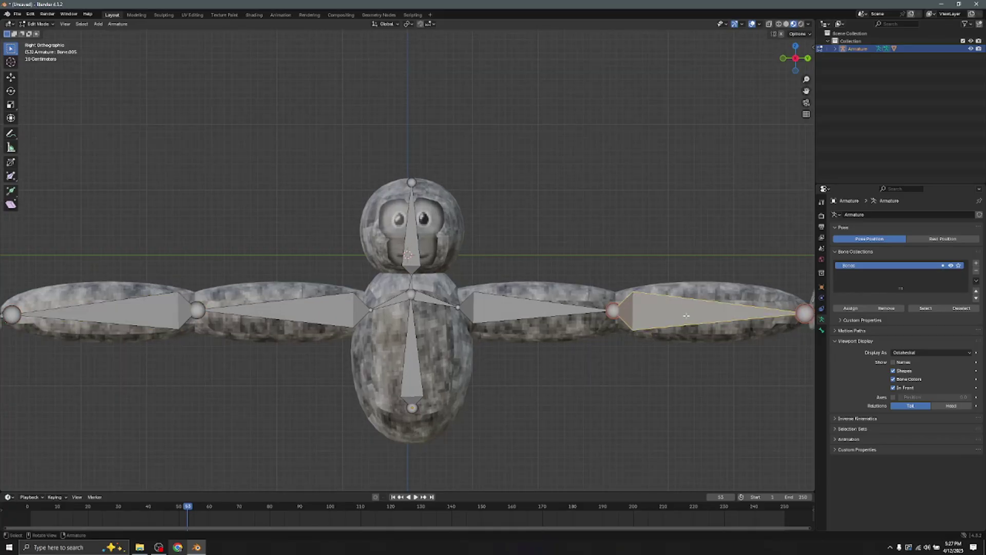
pyautogui.press('F2')
pyautogui.press('BackSpace')
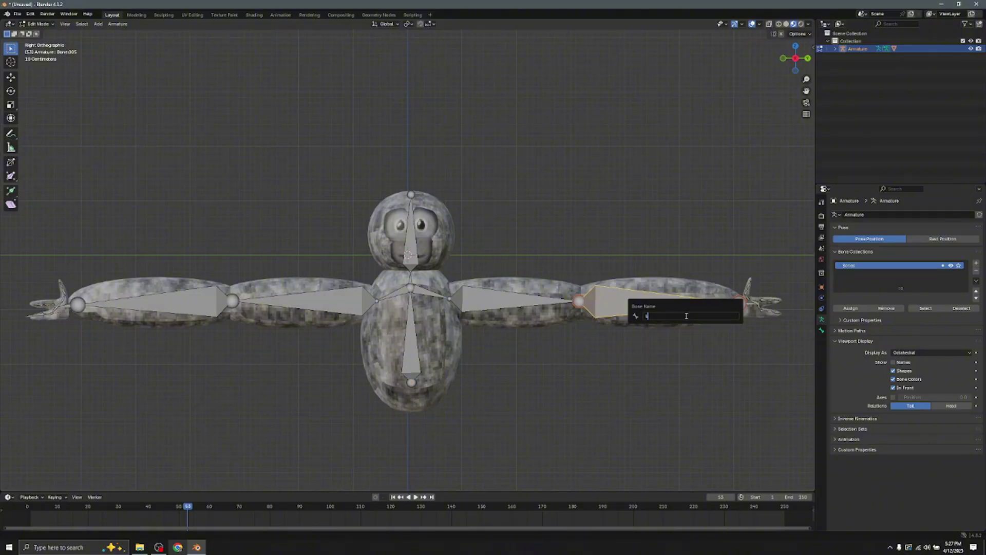
pyautogui.write('LFOREARM')
pyautogui.press('Return')
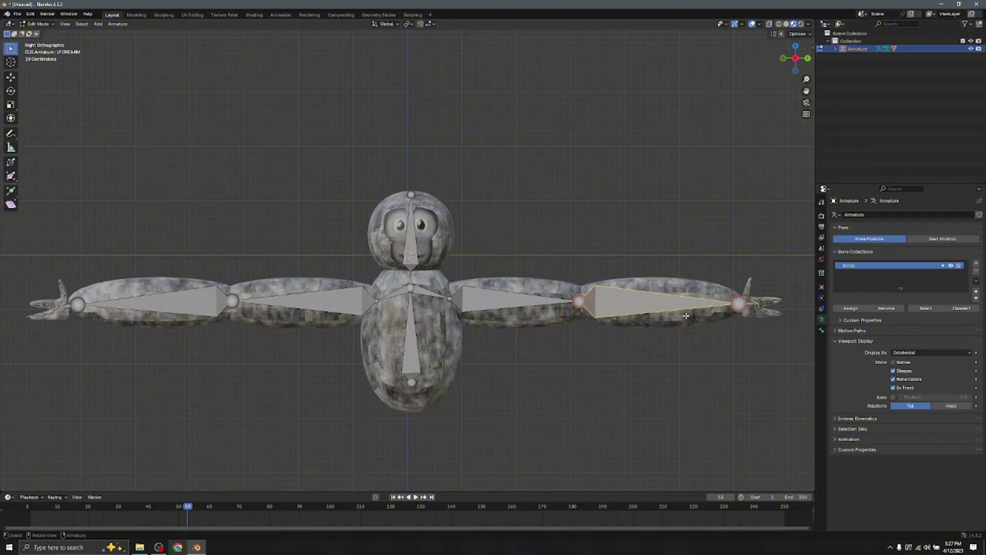
# Step: Extrude a hand bone from the left wrist named L.HAND and rename the opposite hand bone R.H
pyautogui.click(740, 303)
pyautogui.press('e')
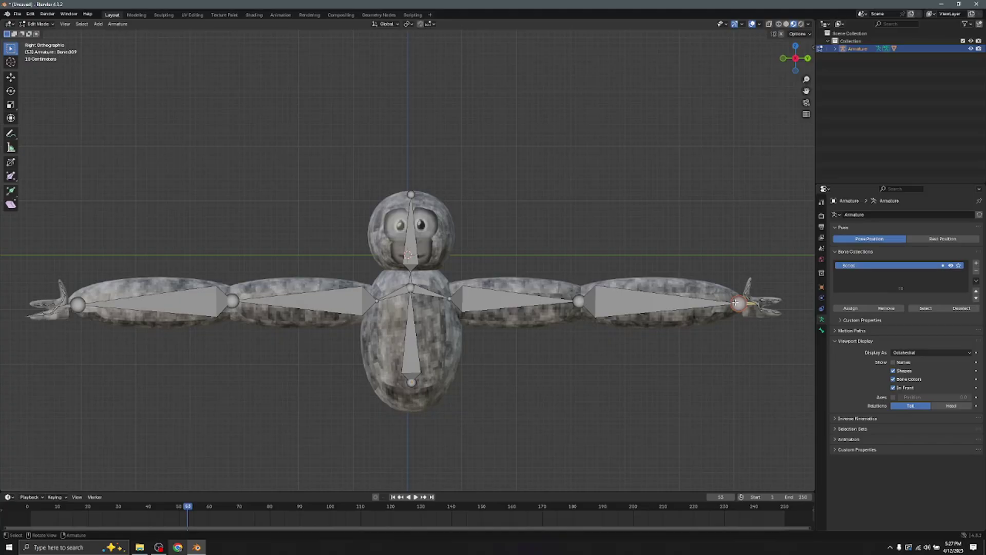
pyautogui.click(755, 307)
pyautogui.press('F2')
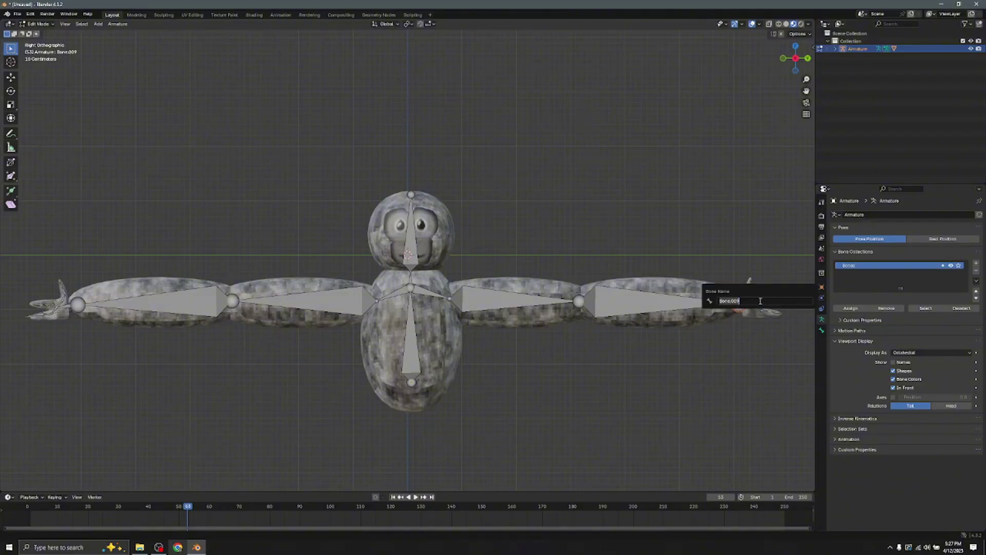
pyautogui.write('L.HAND')
pyautogui.press('Return')
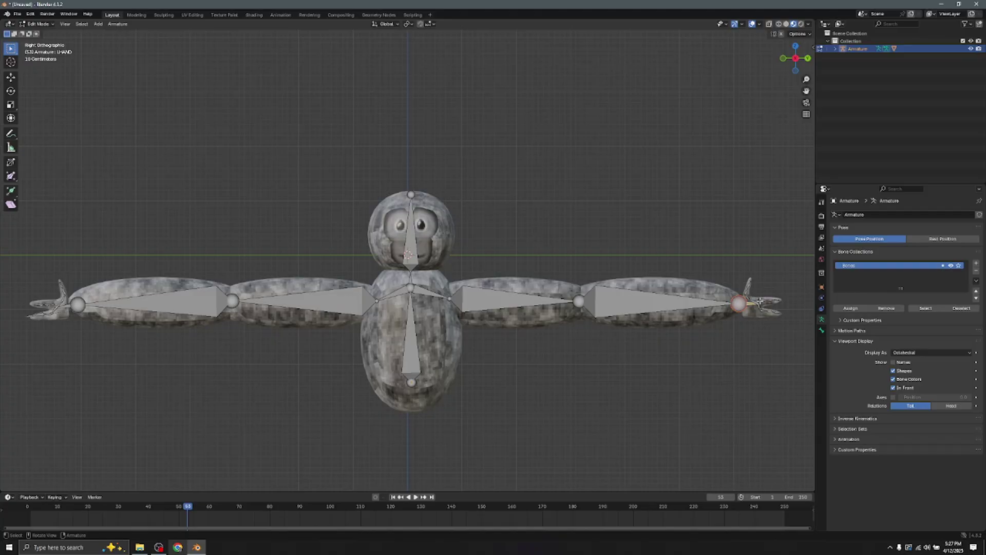
pyautogui.click(54, 310)
pyautogui.press('F2')
pyautogui.write('R.HAND')
pyautogui.press('Return')
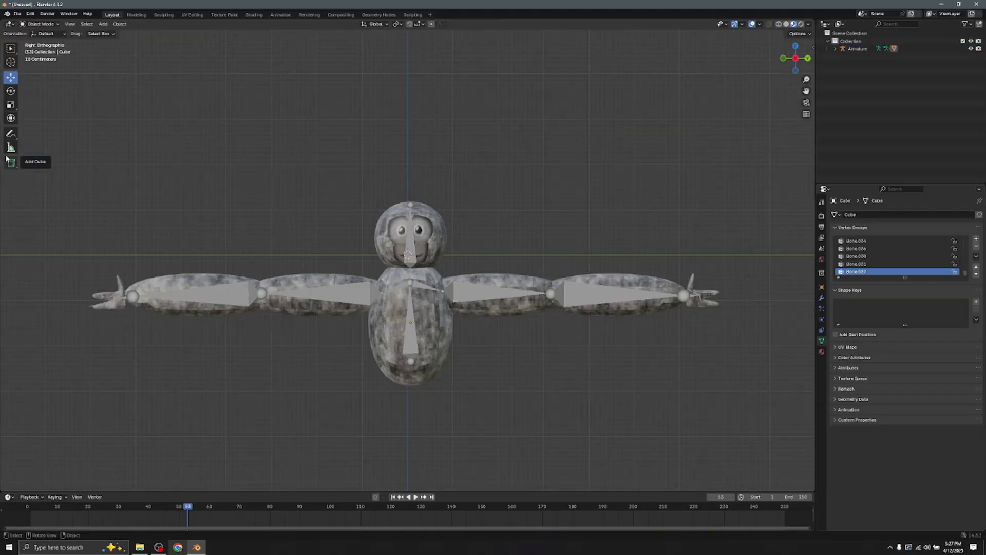
# Step: Move the armature back over the body and switch it to Pose Mode to pose an arm bone
pyautogui.click(426, 318)
pyautogui.moveTo(446, 324); pyautogui.dragTo(449, 324)
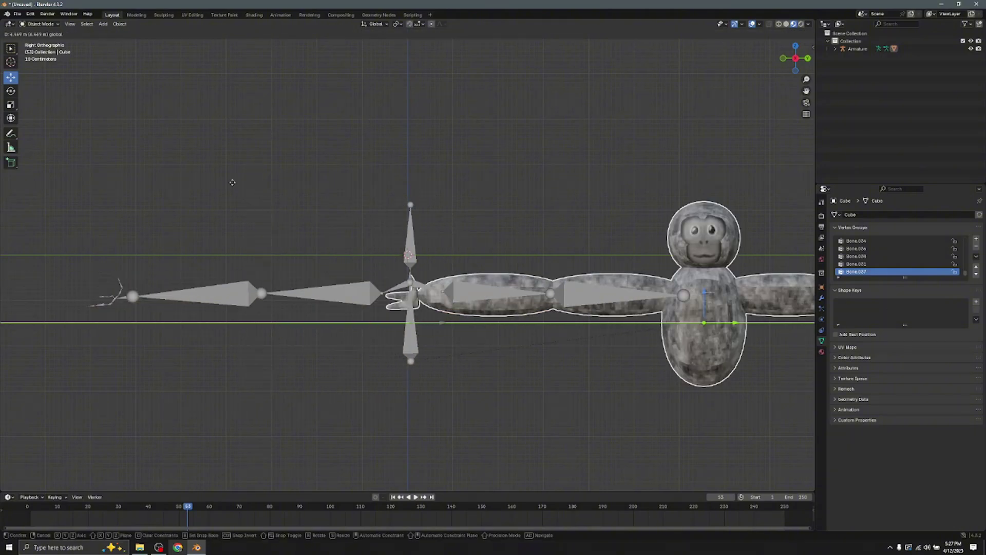
pyautogui.moveTo(369, 356); pyautogui.dragTo(615, 374)
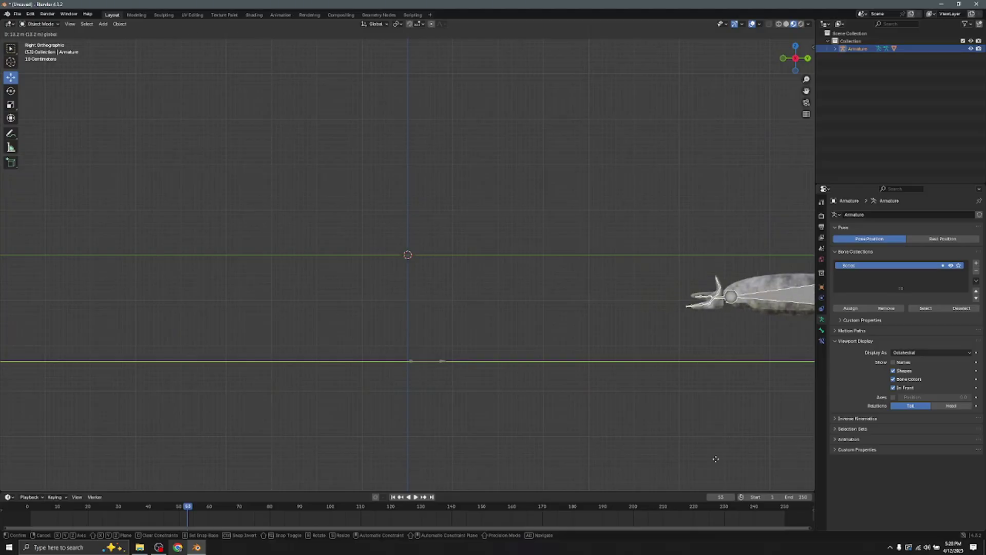
pyautogui.rightClick(78, 380)
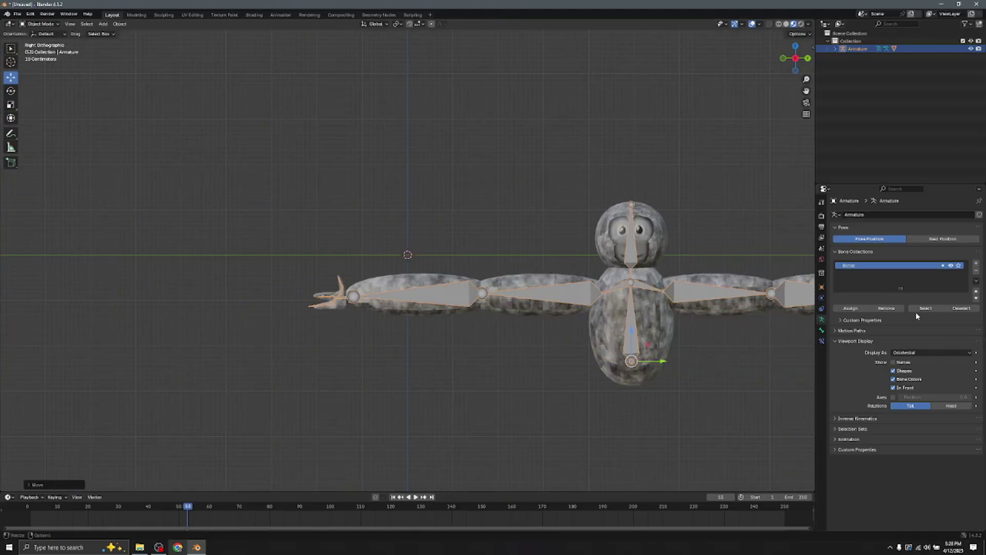
pyautogui.click(650, 368)
pyautogui.click(654, 317)
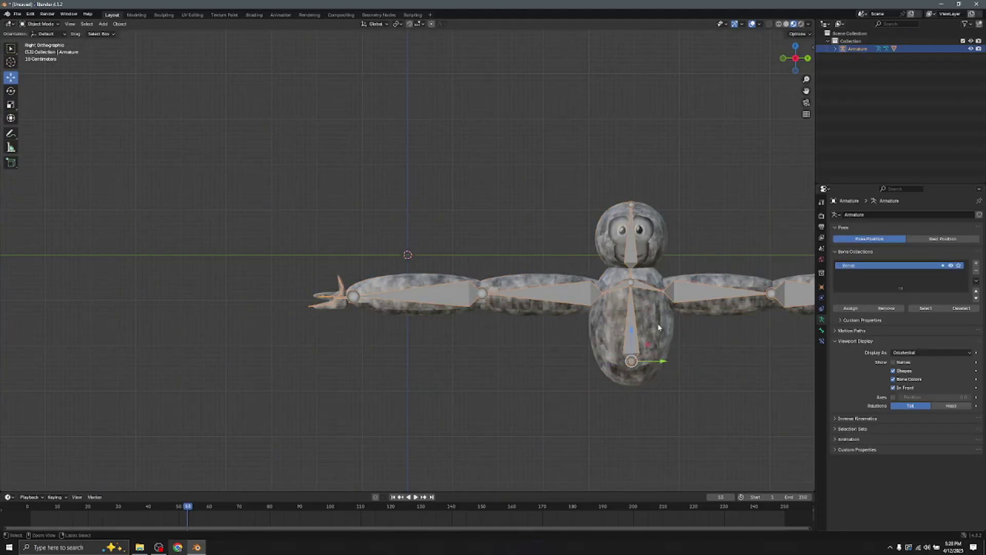
pyautogui.press('g')
pyautogui.click(430, 392)
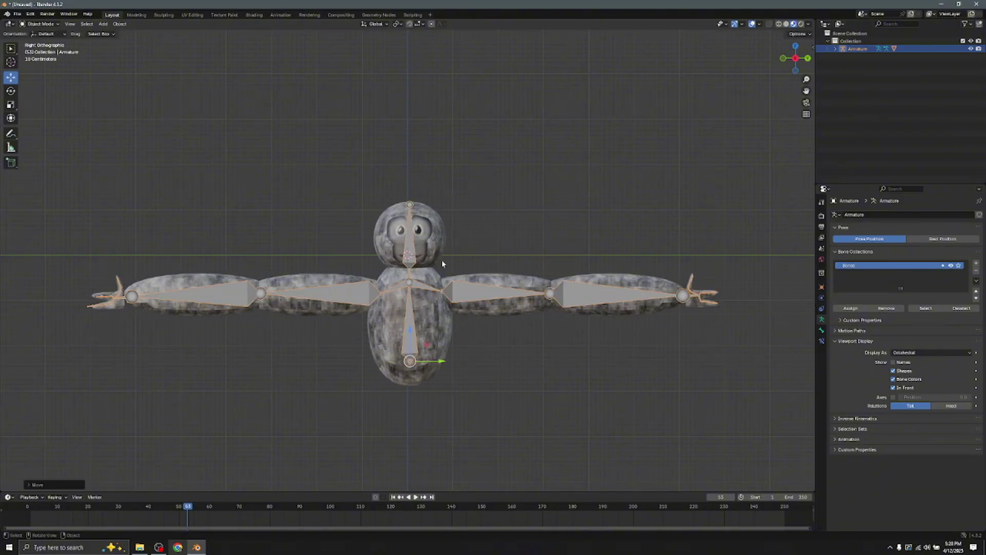
pyautogui.click(41, 24)
pyautogui.click(38, 52)
pyautogui.click(154, 286)
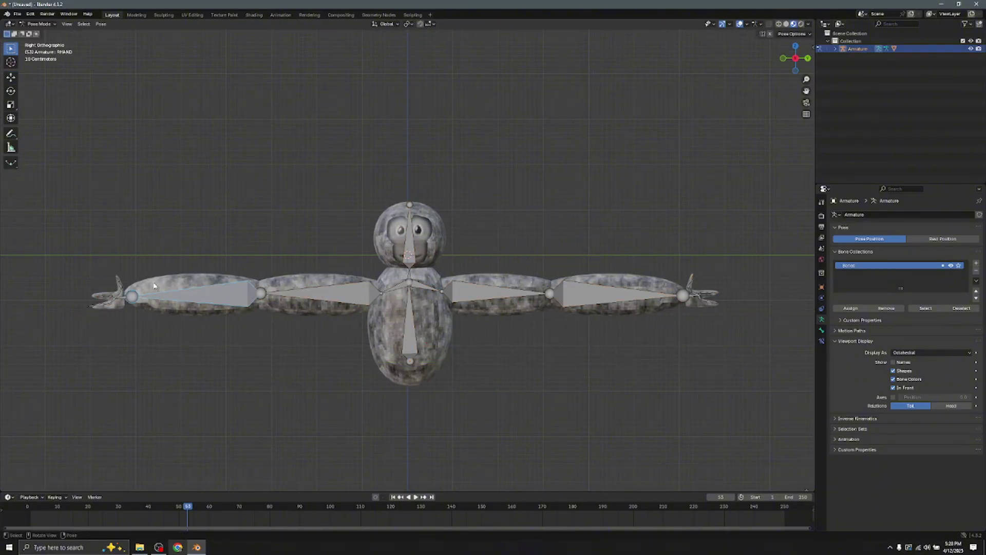
# Step: Test-rotate the RHAND, head and LARM bones, undo the rotations, and switch back to Object Mode
pyautogui.click(11, 91)
pyautogui.moveTo(281, 275); pyautogui.dragTo(204, 405)
pyautogui.rightClick(205, 405)
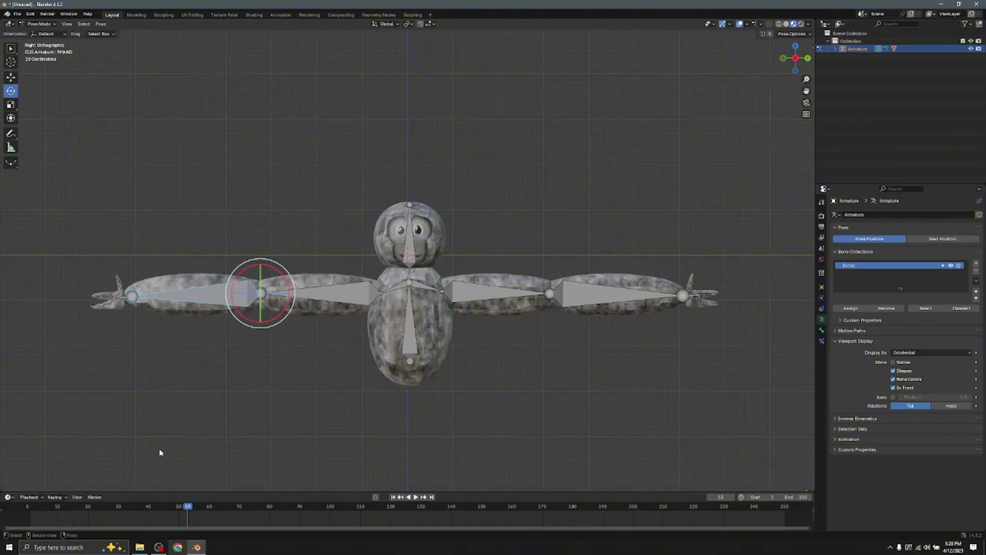
pyautogui.click(413, 257)
pyautogui.moveTo(431, 249); pyautogui.dragTo(246, 216)
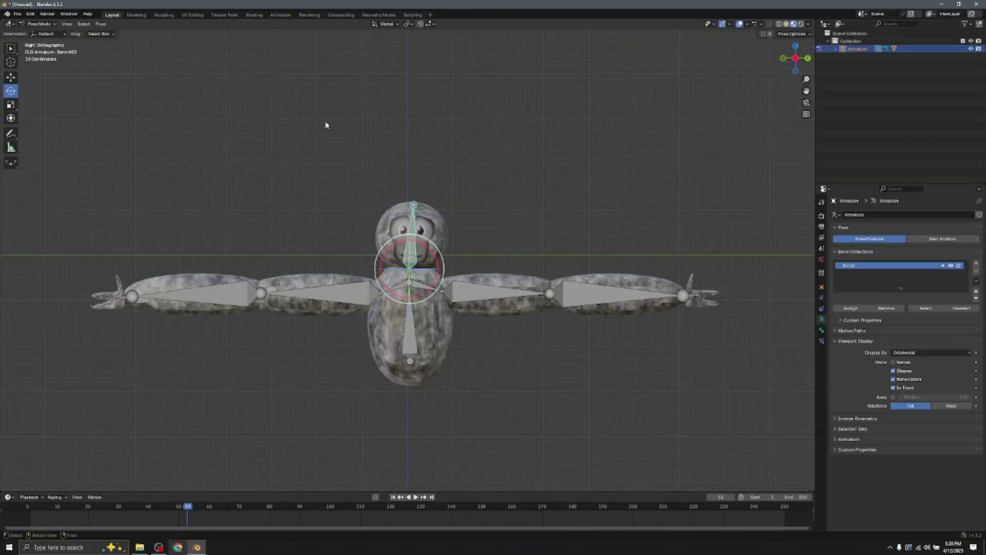
pyautogui.click(503, 292)
pyautogui.moveTo(465, 283); pyautogui.dragTo(186, 145)
pyautogui.hotkey('ctrl', 'z')
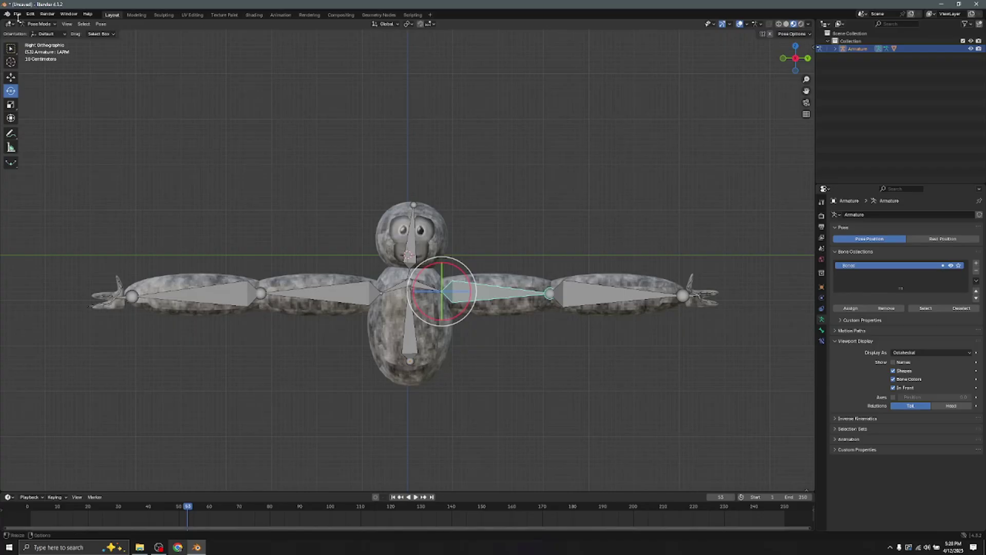
pyautogui.click(39, 24)
pyautogui.click(34, 33)
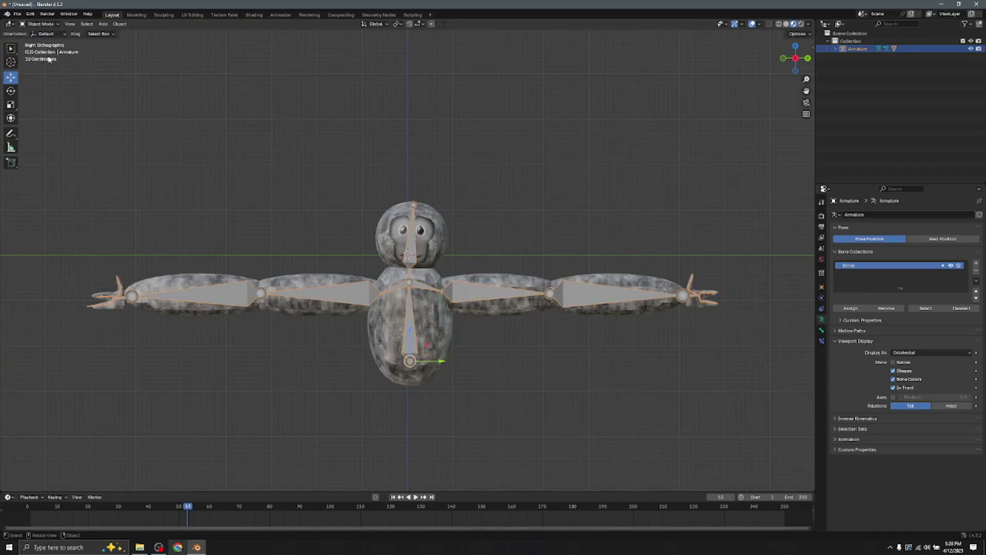
# Step: Orbit the view into perspective, leaving the body mesh and armature deselected
pyautogui.click(514, 273)
pyautogui.click(705, 189)
pyautogui.moveTo(794, 58); pyautogui.dragTo(795, 59)
pyautogui.click(598, 296)
pyautogui.click(204, 92)
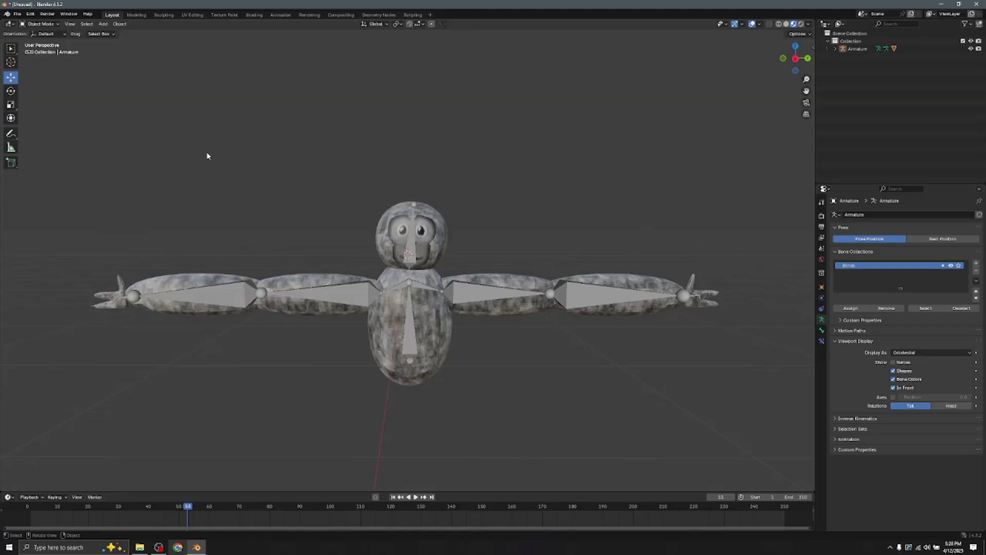
# Step: Open the File menu and bring up the Export format list
pyautogui.click(17, 15)
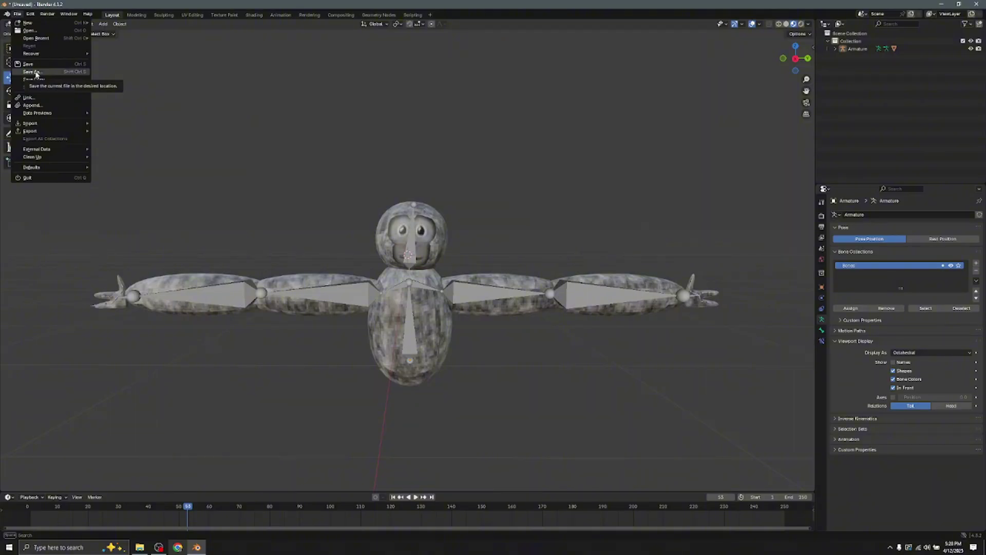
pyautogui.click(20, 16)
pyautogui.click(22, 18)
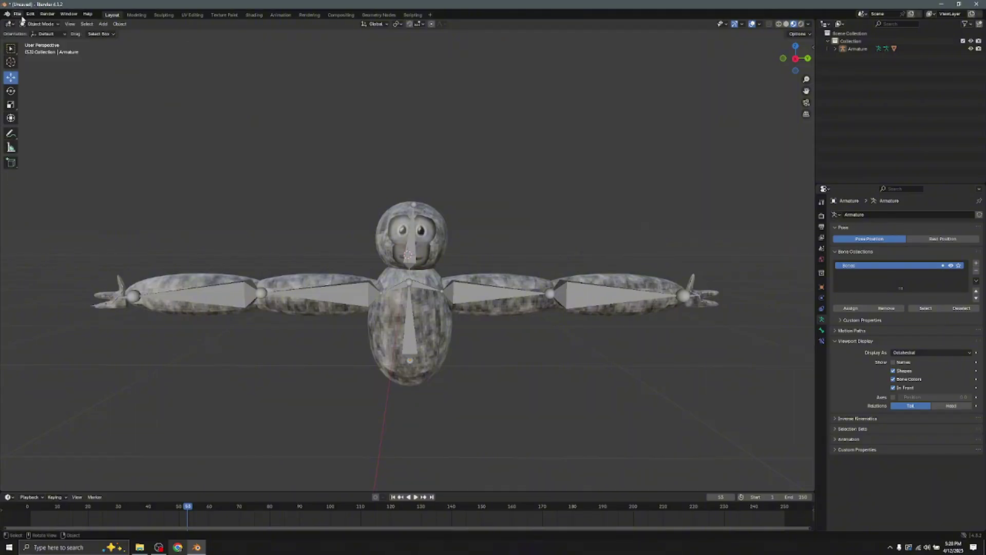
pyautogui.click(19, 15)
pyautogui.moveTo(60, 133)
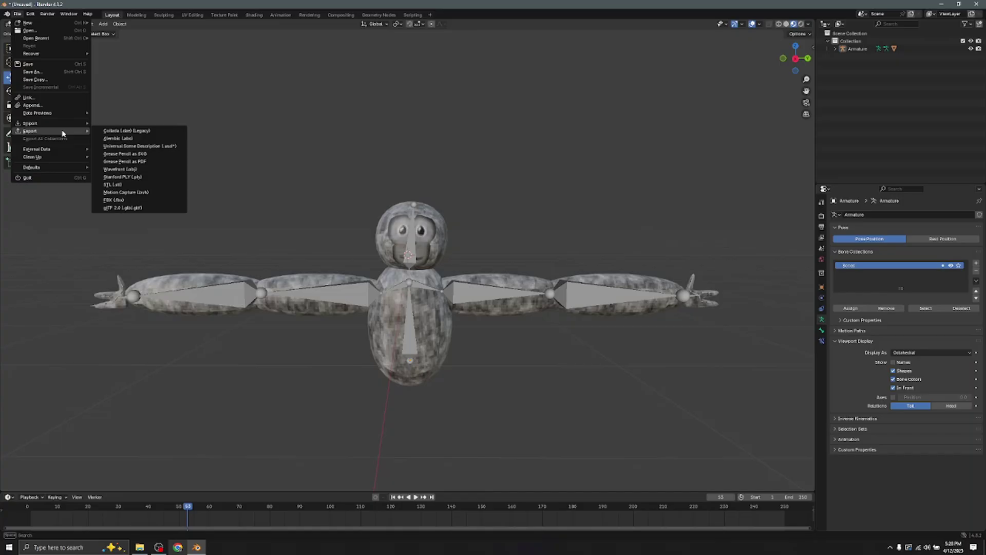
# Step: Open the FBX (.fbx) export browser and settle on the Desktop folder
pyautogui.click(122, 201)
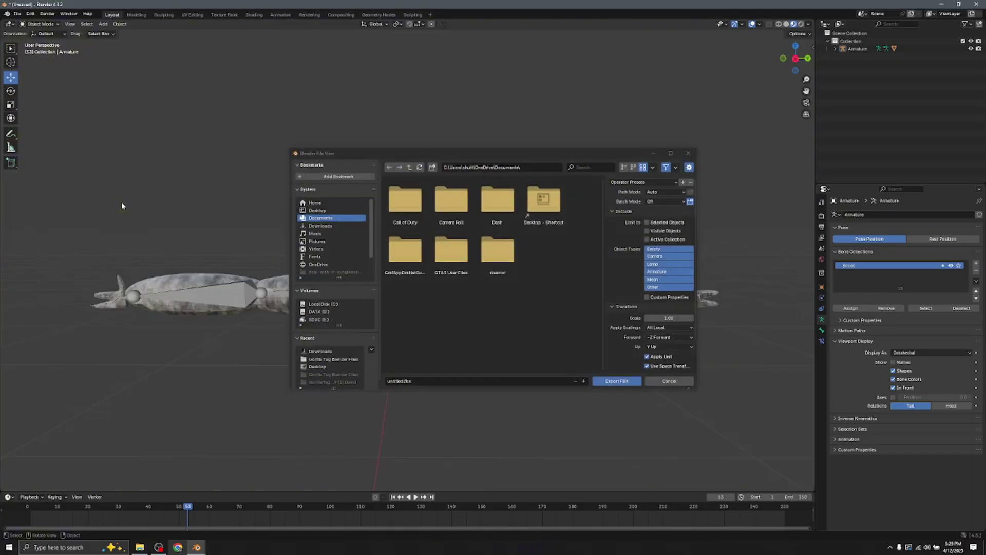
pyautogui.click(331, 211)
pyautogui.click(337, 226)
pyautogui.click(337, 233)
pyautogui.click(336, 226)
pyautogui.click(336, 221)
pyautogui.click(338, 212)
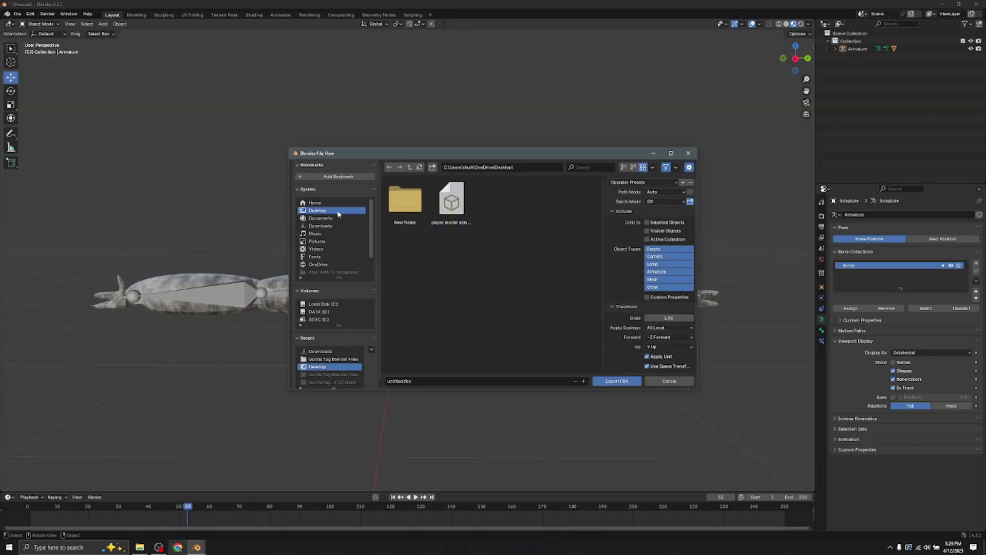
# Step: Type a random export filename, close the window, and cancel the save-changes prompt
pyautogui.click(421, 382)
pyautogui.write('yghyipqoeruty ikewiqithyqweiopuityqewoutyuqwreoikoutyerioitu')
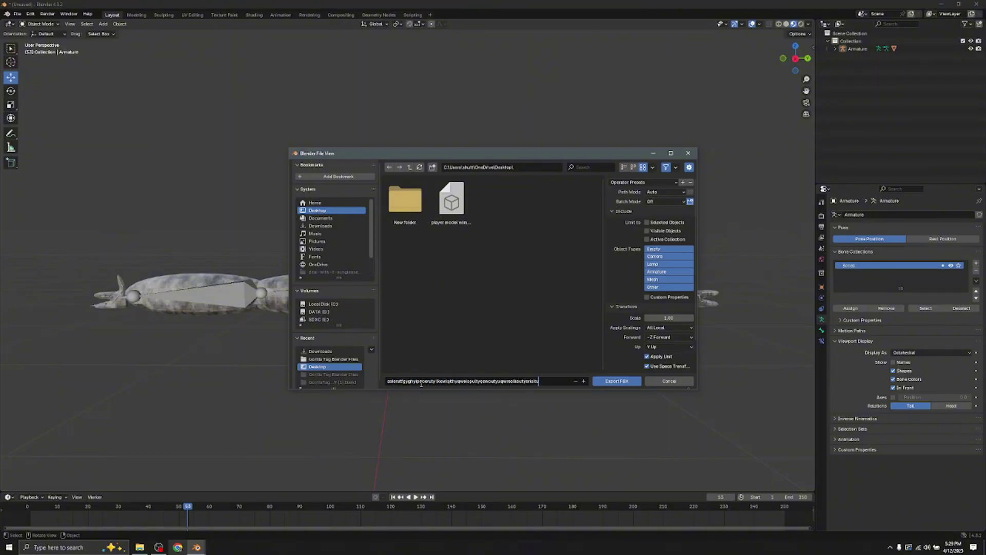
pyautogui.write('qeroituqp;erlaotiopertuoeqiry,uitqyrtbrkyeuiorhweorutyeworyt')
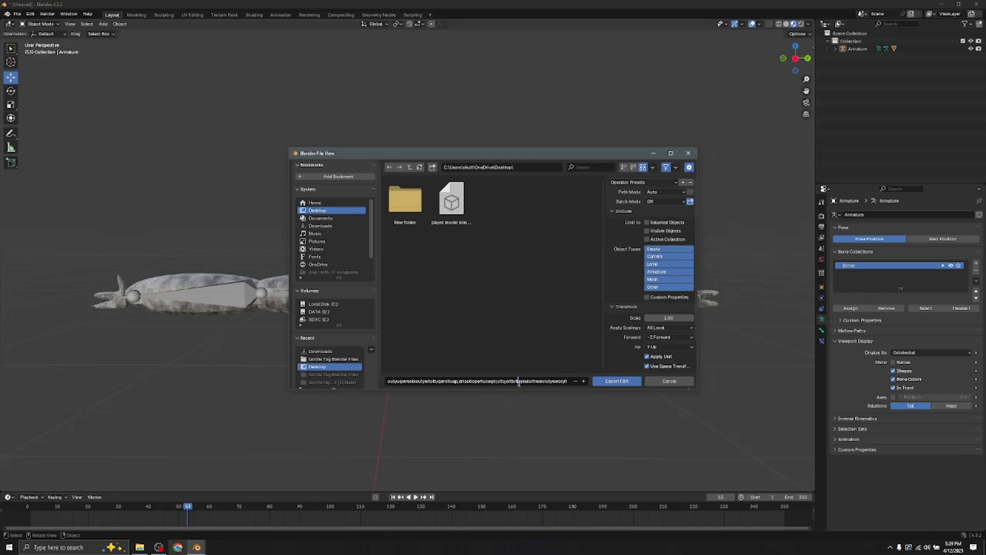
pyautogui.click(976, 4)
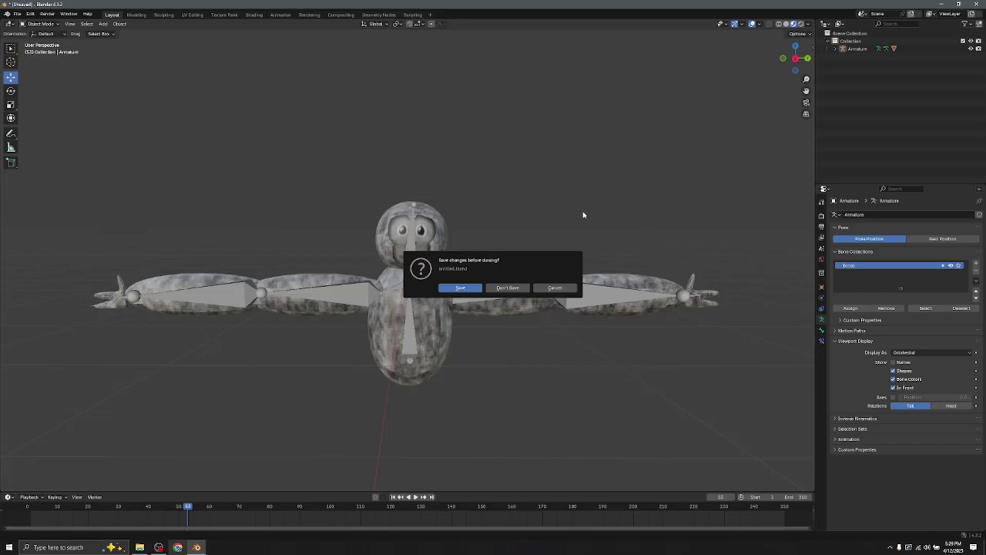
pyautogui.click(569, 285)
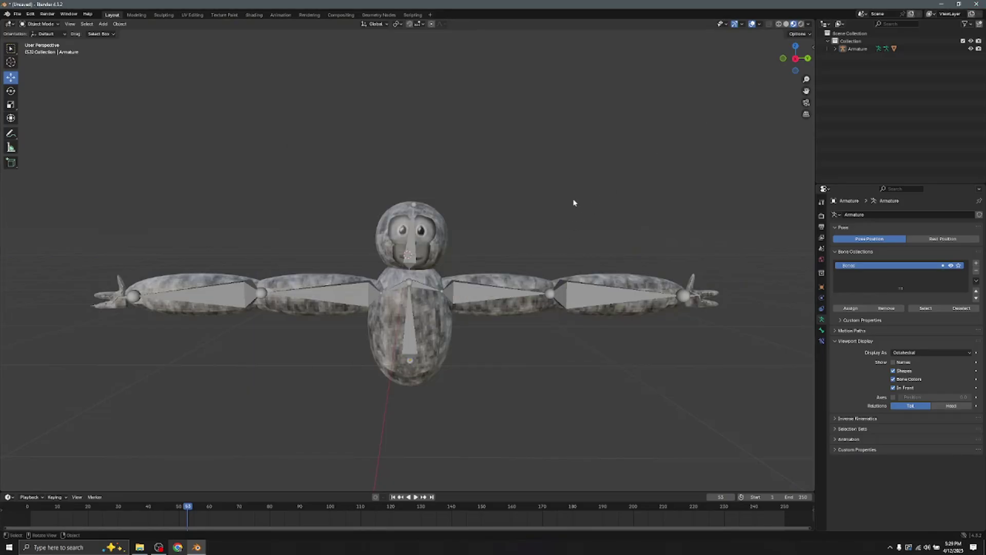